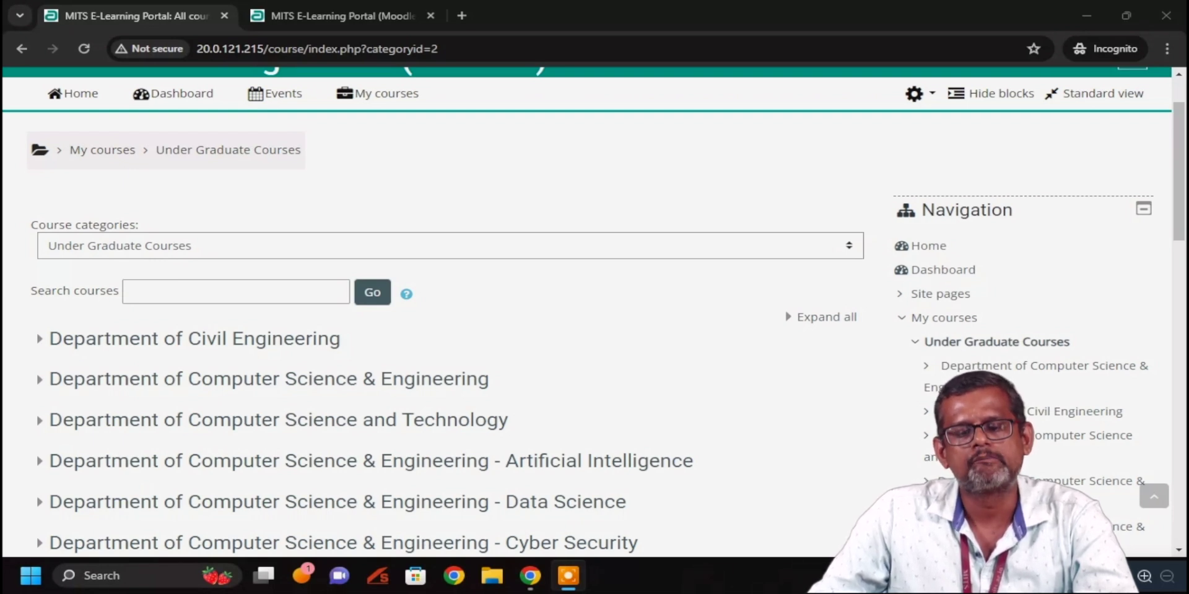
Browse Computer Science & Engineering > Semester - 2 > 2023 - 2024 Courses and open Data structures from page 2
{"action": "left_click", "coordinate": [363, 385]}
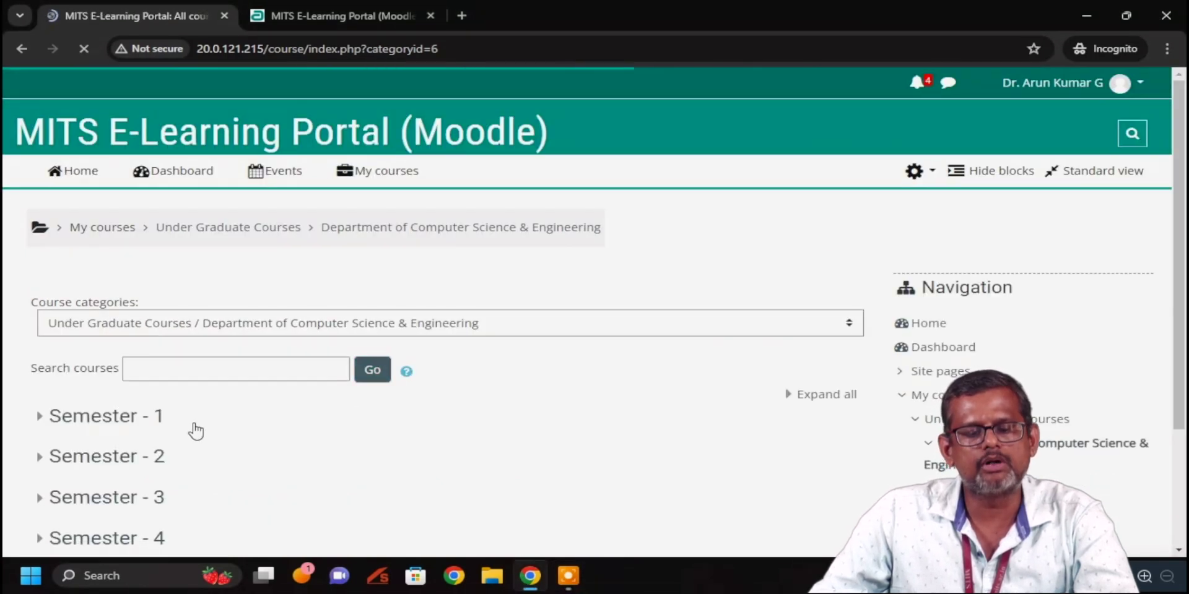
{"action": "left_click", "coordinate": [121, 463]}
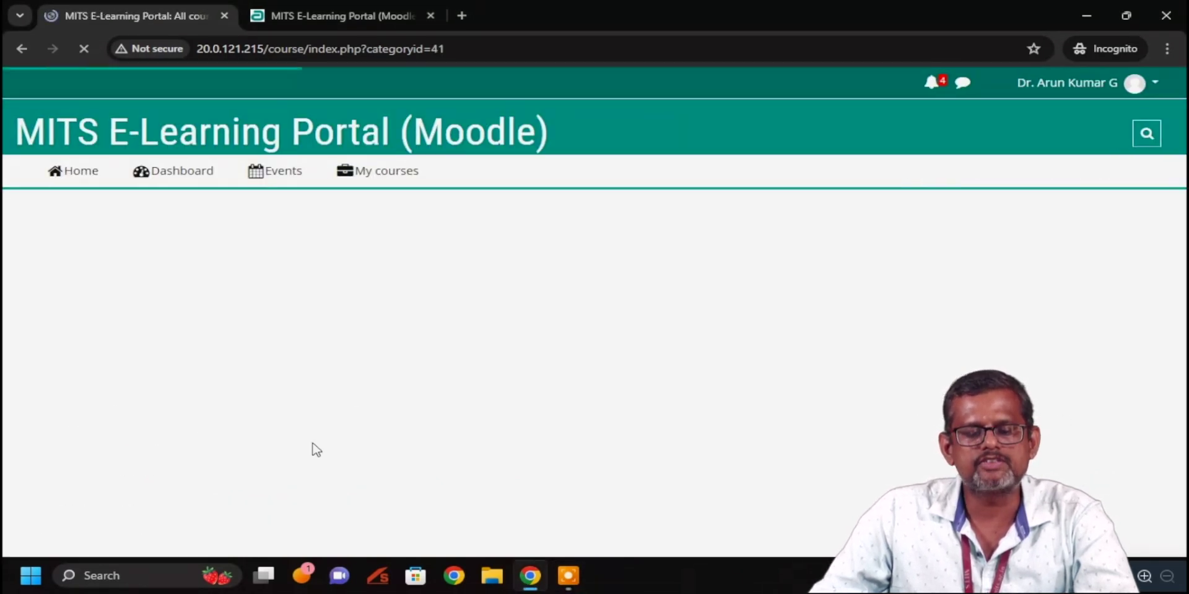
{"action": "scroll", "coordinate": [367, 394], "scroll_direction": "down", "scroll_amount": 3}
{"action": "left_click", "coordinate": [186, 344]}
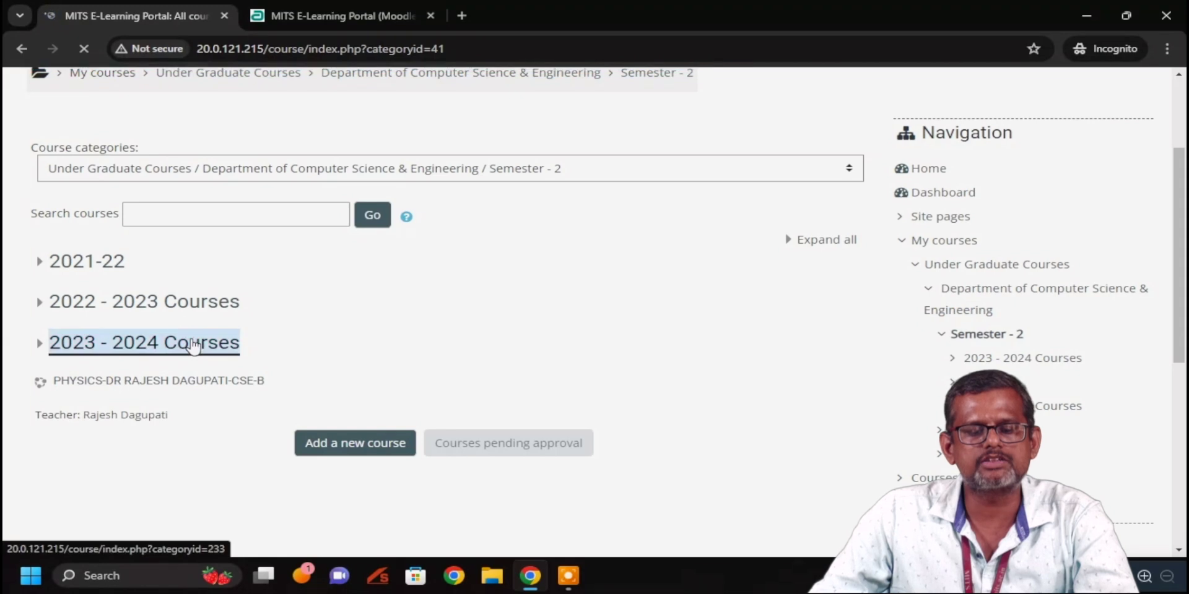
{"action": "scroll", "coordinate": [305, 403], "scroll_direction": "down", "scroll_amount": 4}
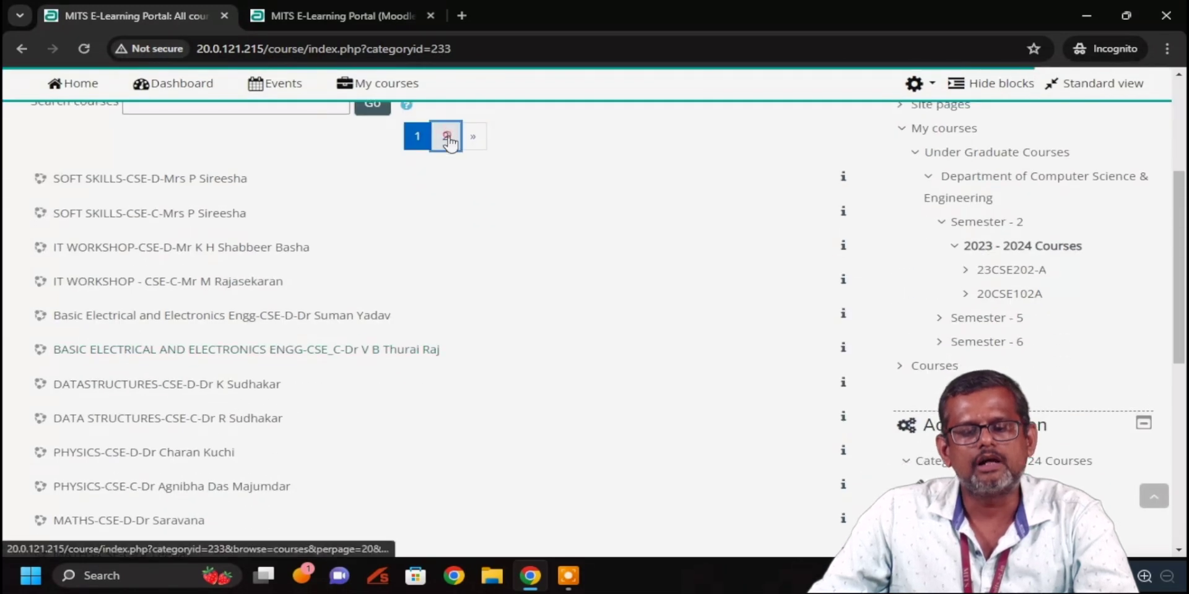
{"action": "left_click", "coordinate": [446, 140]}
{"action": "scroll", "coordinate": [440, 282], "scroll_direction": "down", "scroll_amount": 4}
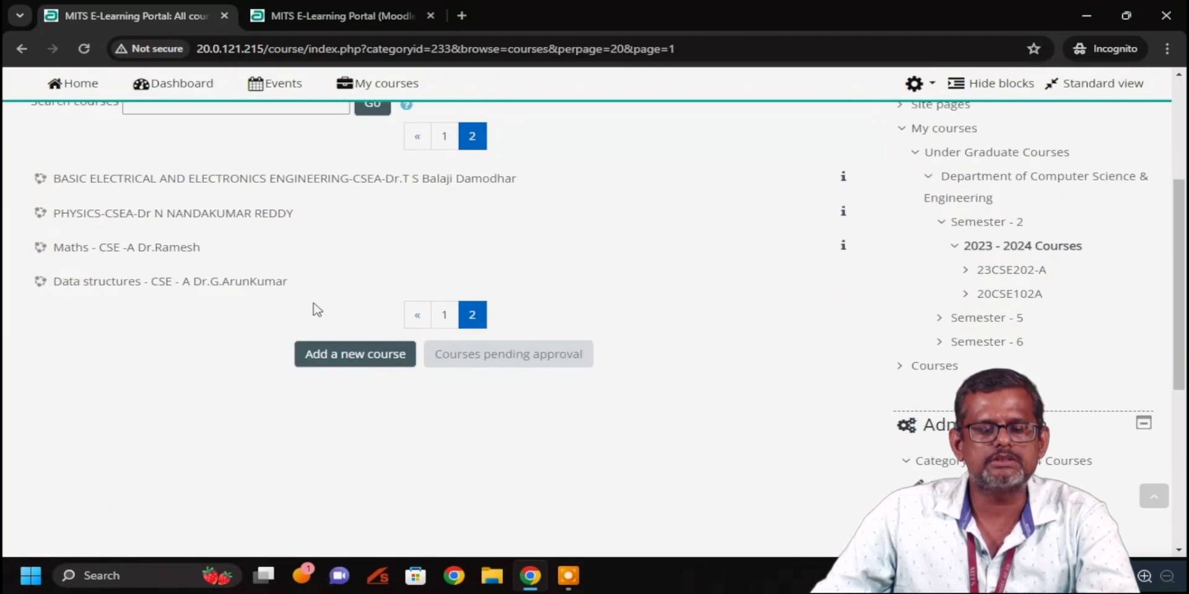
{"action": "left_click", "coordinate": [198, 283]}
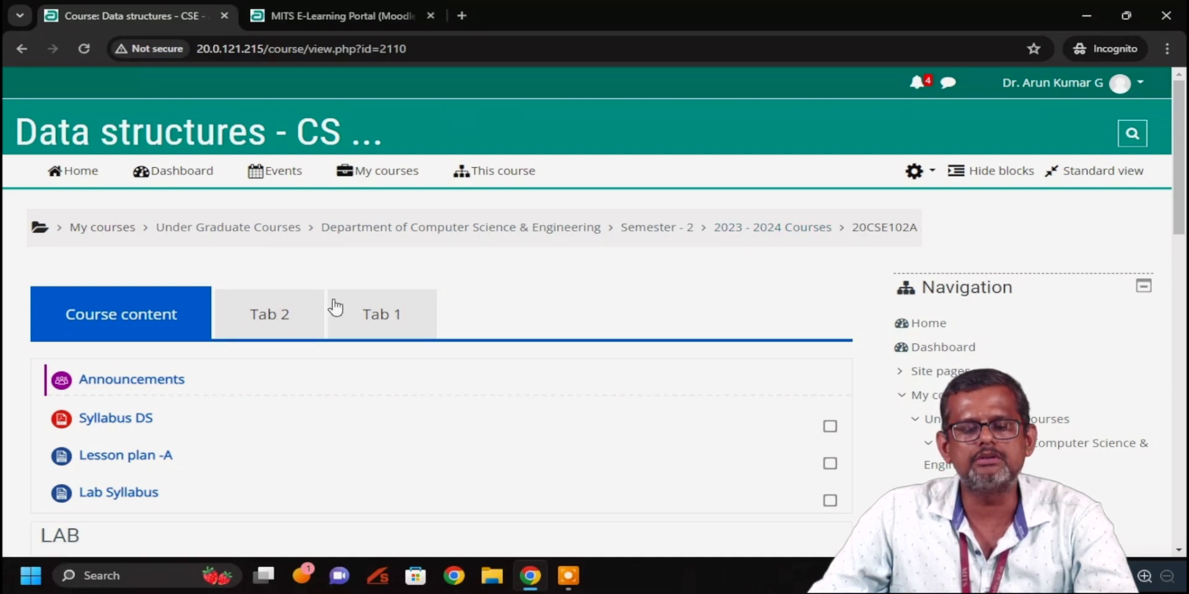
Scroll through the Data structures course content, then bring up the course administration menu
{"action": "scroll", "coordinate": [335, 307], "scroll_direction": "down", "scroll_amount": 10}
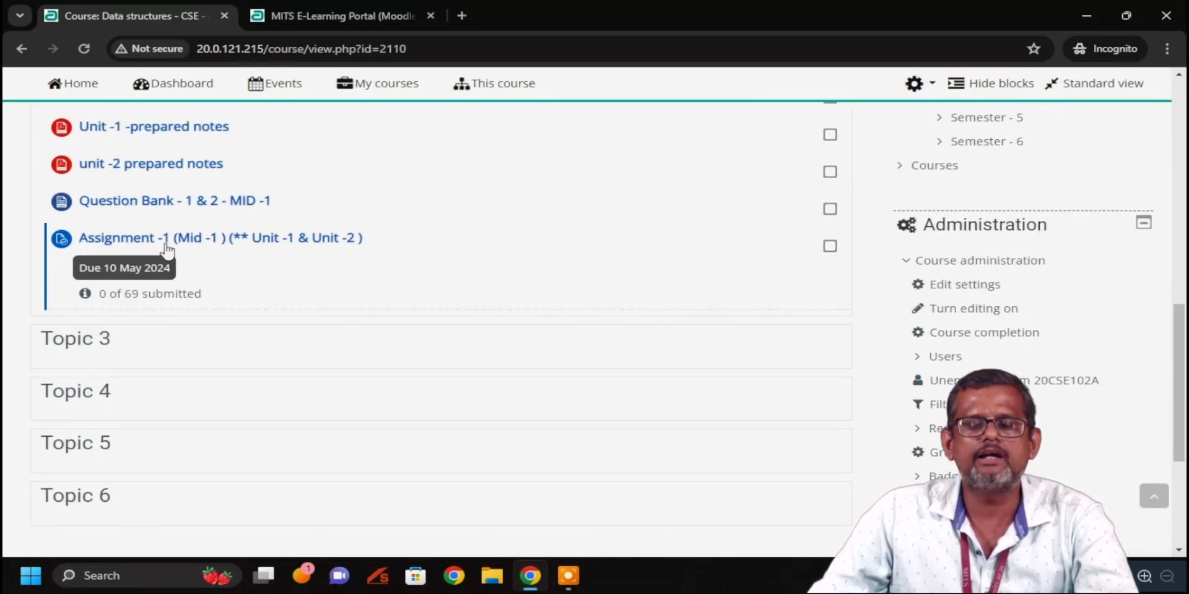
{"action": "scroll", "coordinate": [586, 254], "scroll_direction": "up", "scroll_amount": 9}
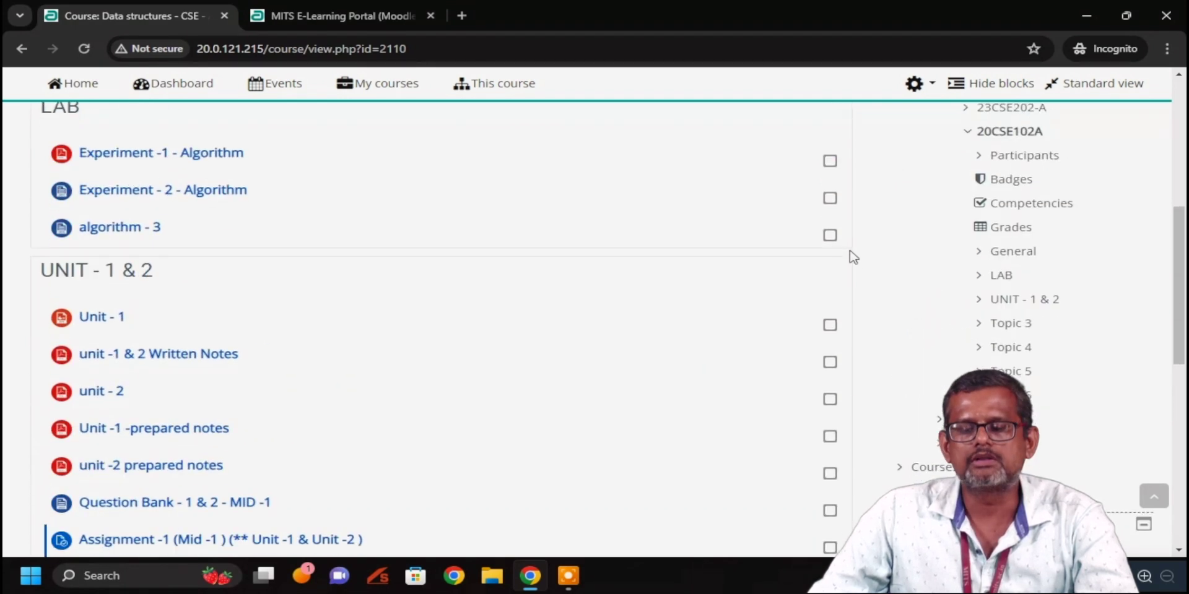
{"action": "scroll", "coordinate": [853, 226], "scroll_direction": "up", "scroll_amount": 3}
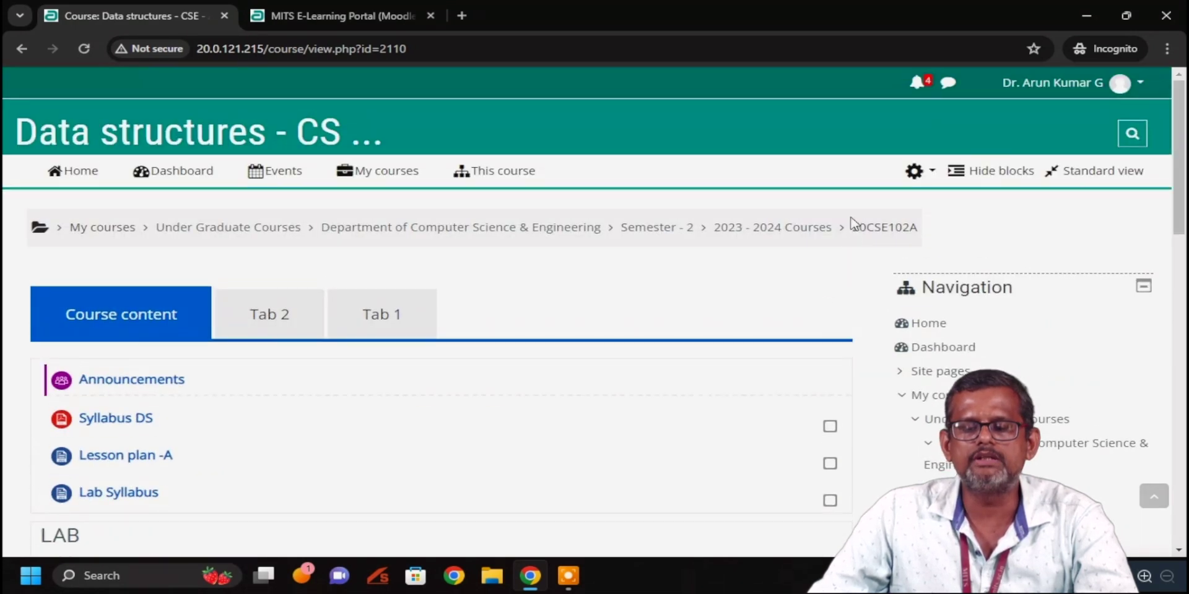
{"action": "left_click", "coordinate": [932, 172]}
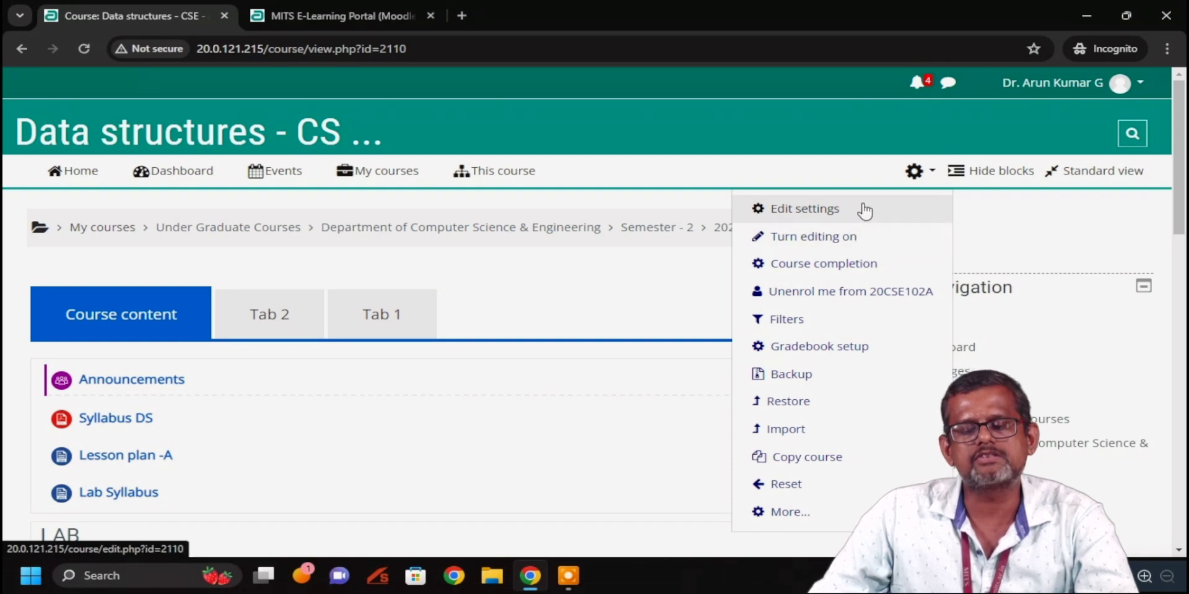
{"action": "left_click", "coordinate": [854, 165]}
{"action": "left_click", "coordinate": [932, 173]}
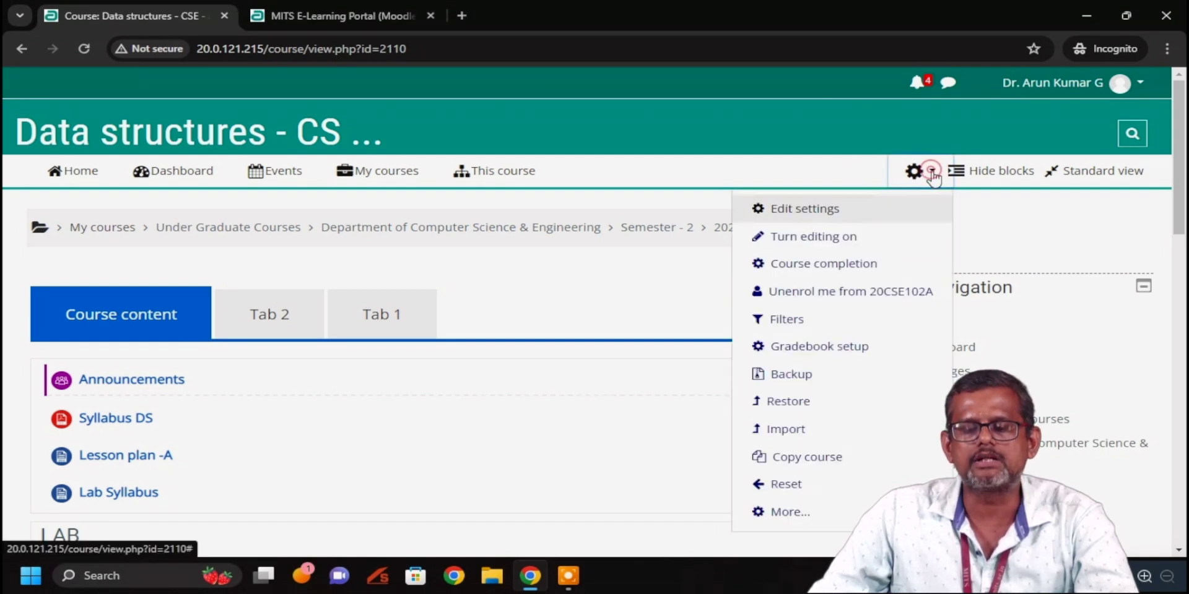
Turn editing on and start adding a new Assignment activity to Topic 3
{"action": "left_click", "coordinate": [844, 238]}
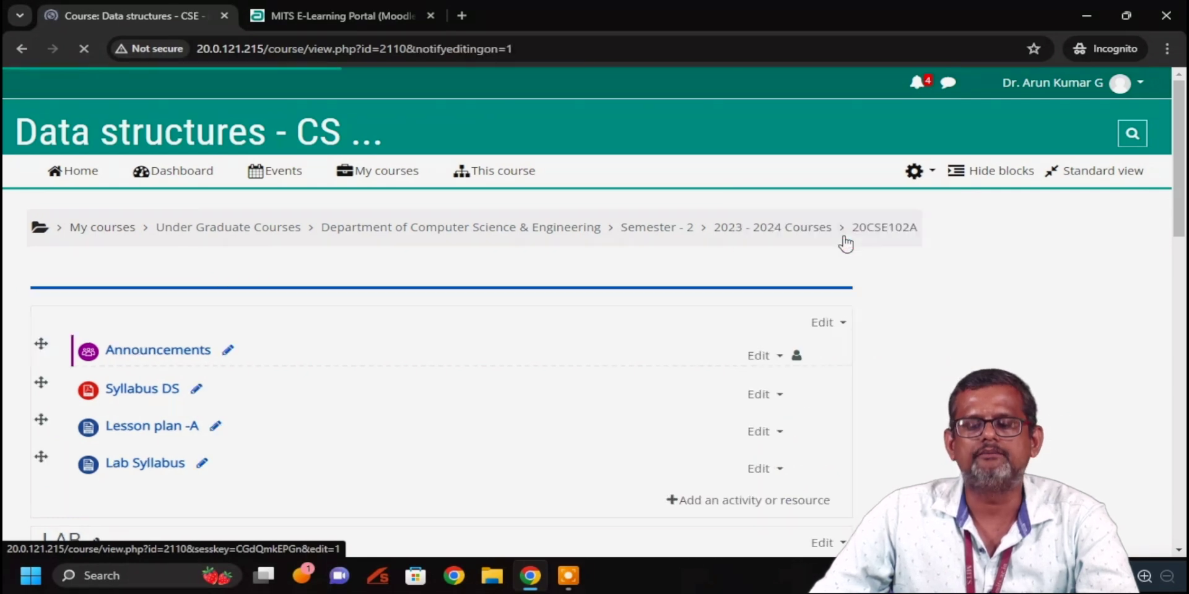
{"action": "scroll", "coordinate": [396, 288], "scroll_direction": "down", "scroll_amount": 12}
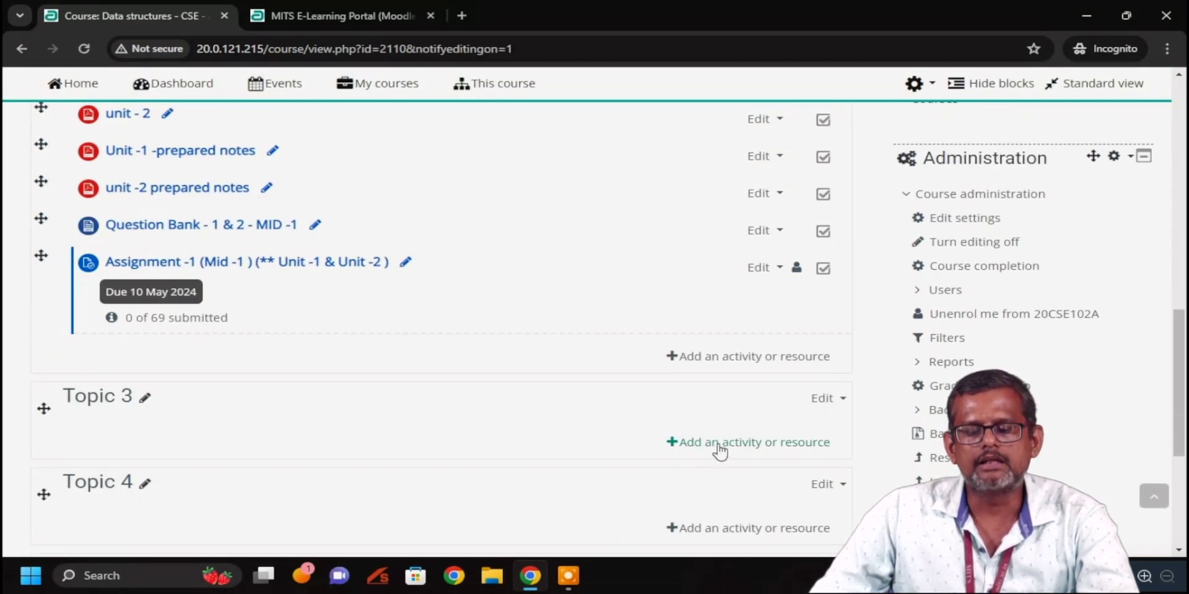
{"action": "left_click", "coordinate": [719, 444]}
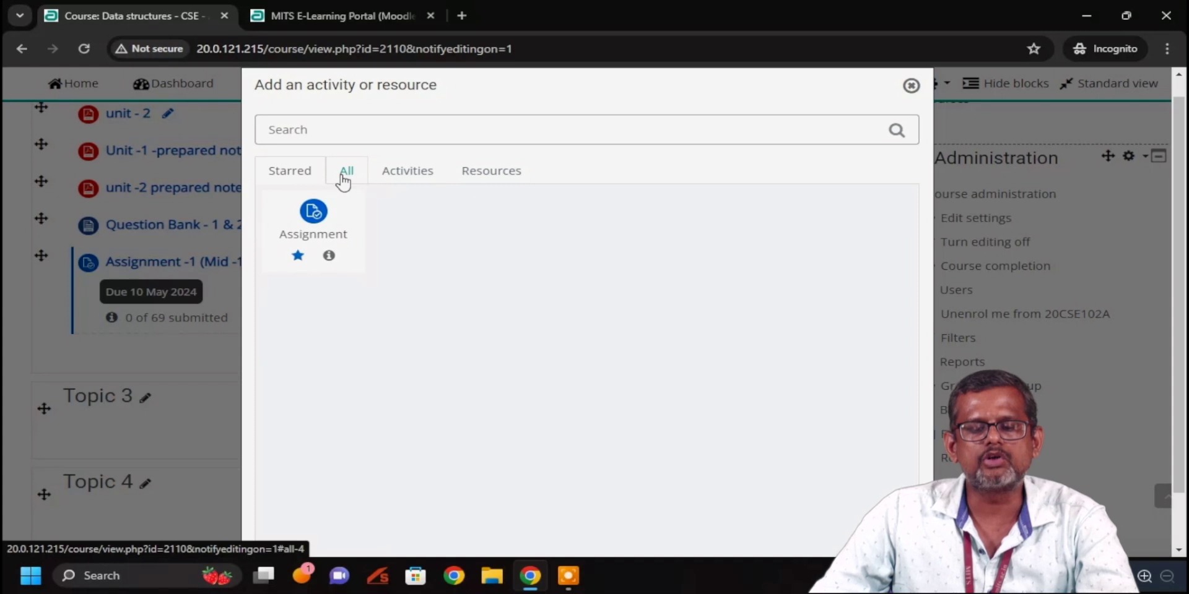
{"action": "left_click", "coordinate": [344, 178]}
{"action": "left_click", "coordinate": [321, 223]}
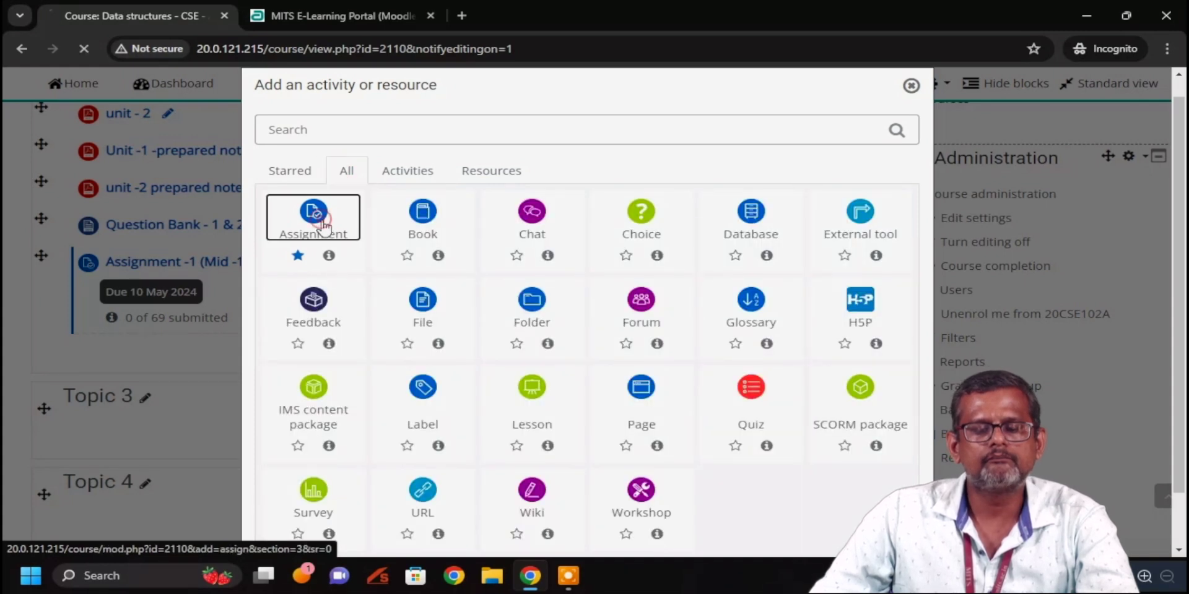
{"action": "scroll", "coordinate": [345, 277], "scroll_direction": "down", "scroll_amount": 3}
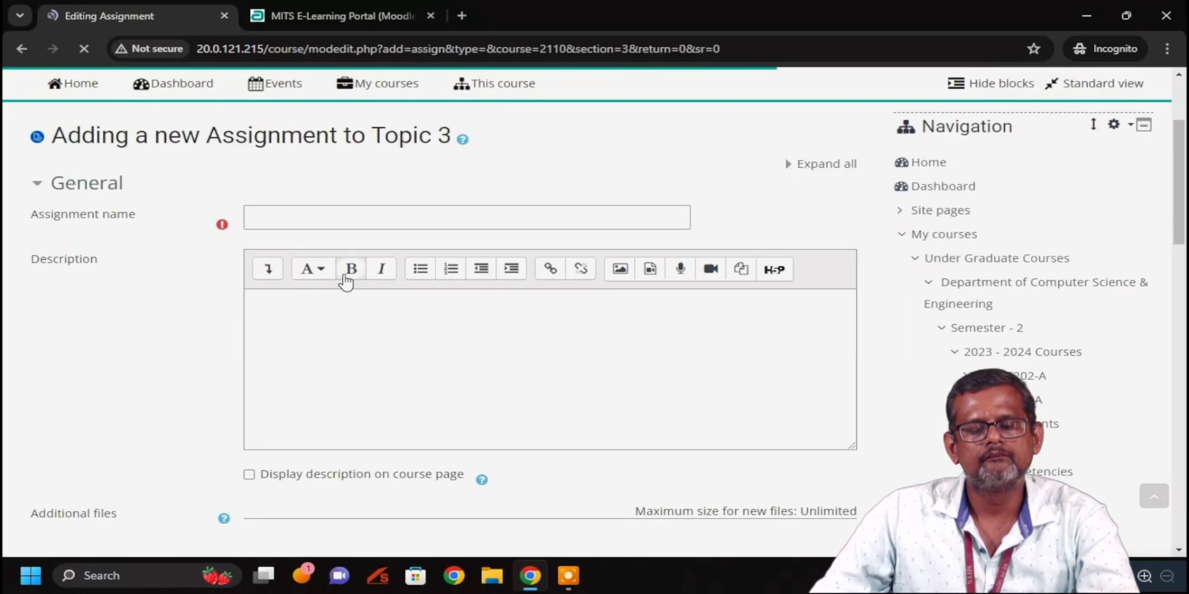
Title the assignment 'Mid -1 Assignment' and write the description 'LAst date may 10'
{"action": "left_click", "coordinate": [351, 218]}
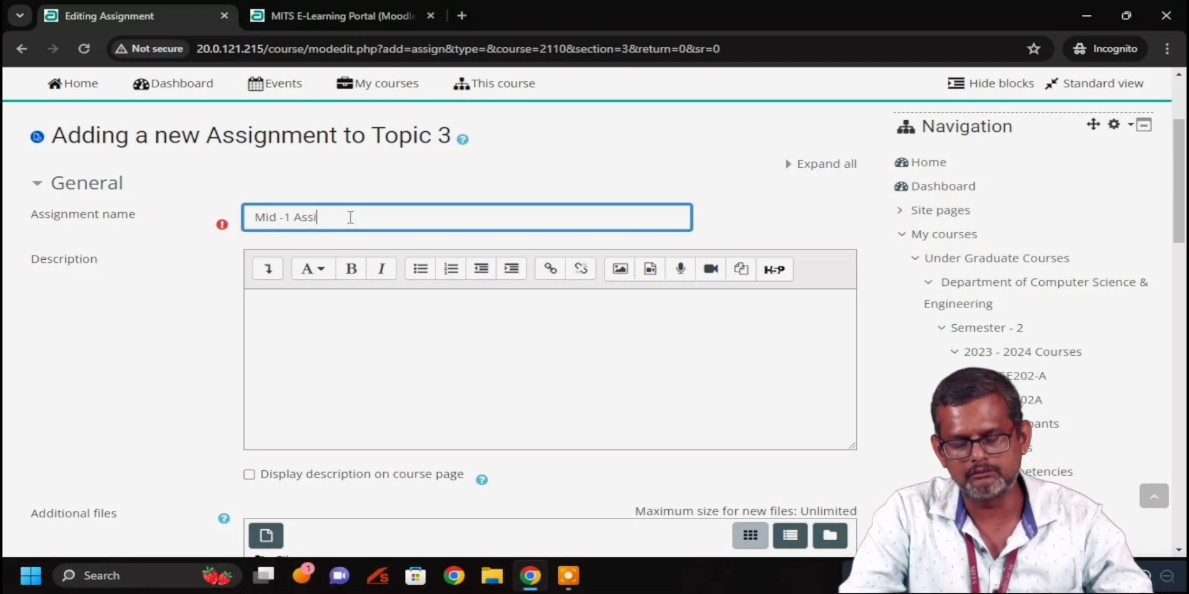
{"action": "type", "text": "Mid -1 Assignment -1"}
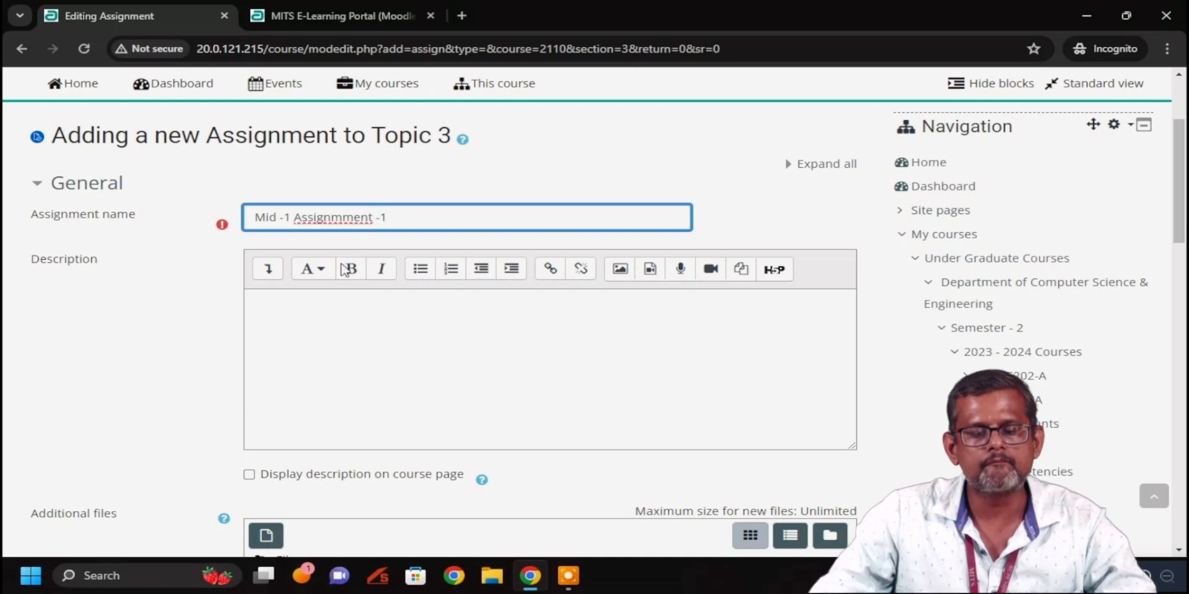
{"action": "left_click", "coordinate": [360, 310]}
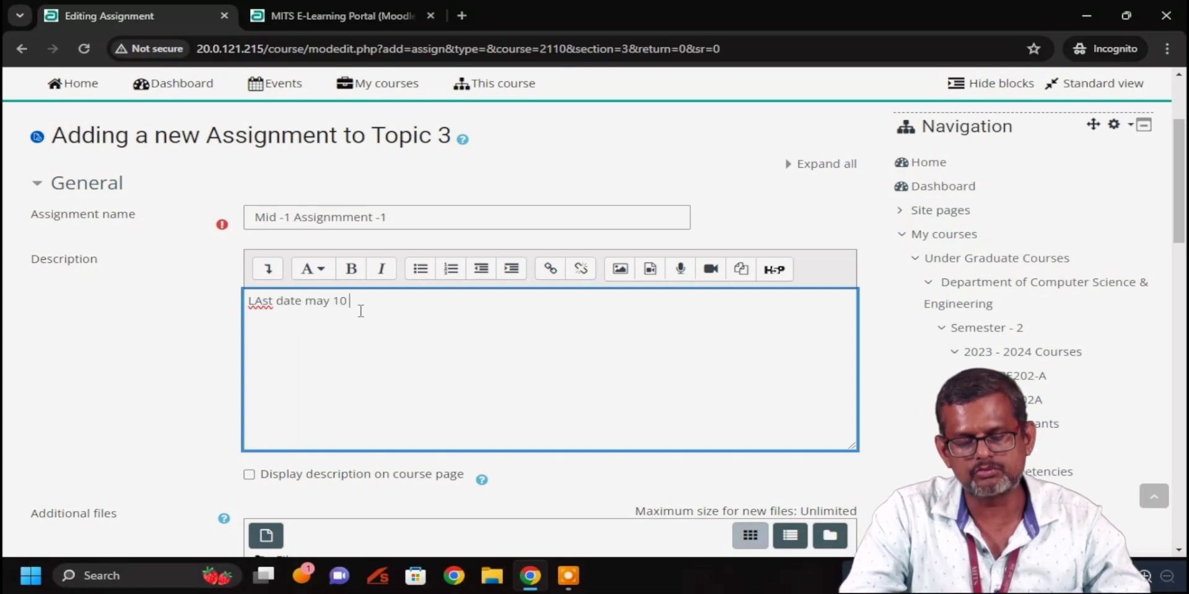
{"action": "scroll", "coordinate": [362, 311], "scroll_direction": "down", "scroll_amount": 5}
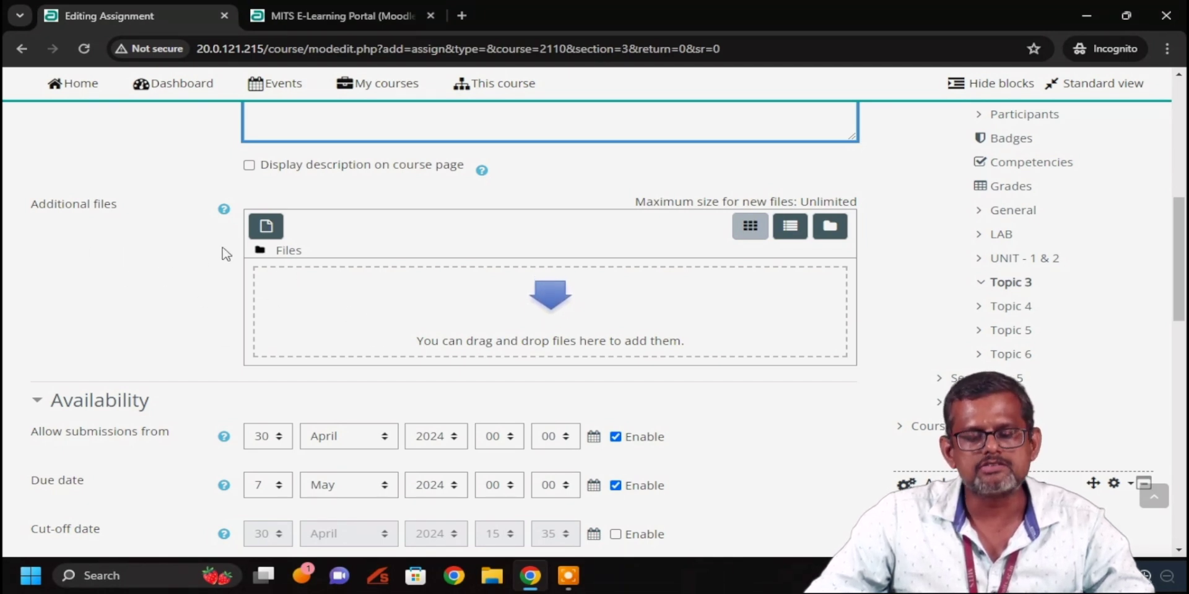
{"action": "scroll", "coordinate": [228, 254], "scroll_direction": "up", "scroll_amount": 3}
Replace the description with 'What is Date structure ? (Roll no 01 - 10 )', fixing the brackets
{"action": "left_click_drag", "start_coordinate": [390, 156], "coordinate": [210, 138]}
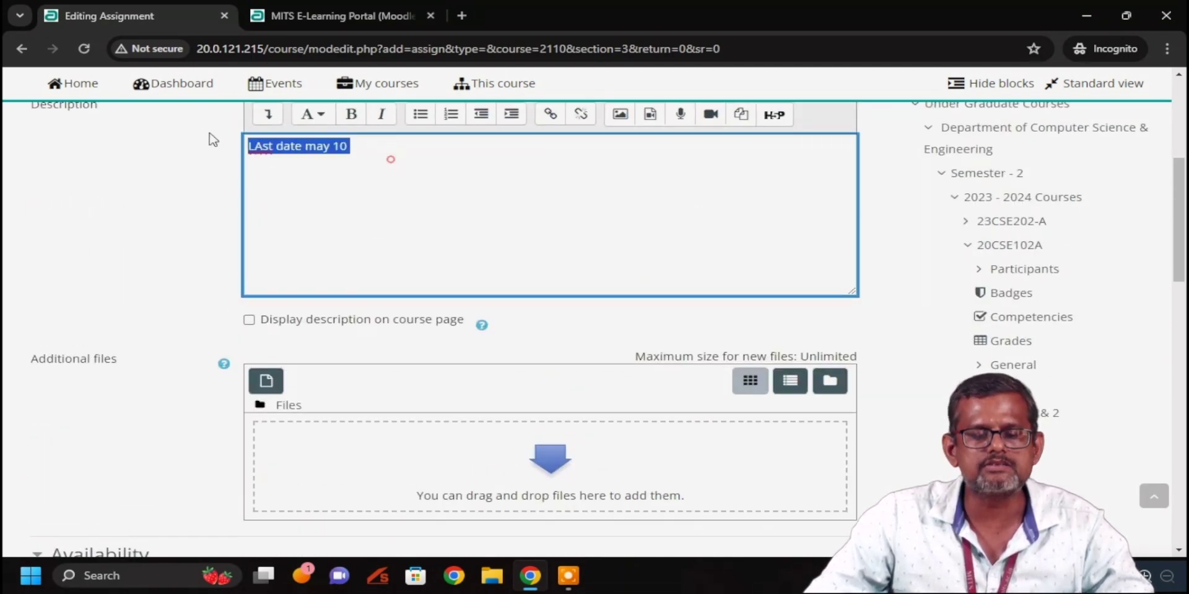
{"action": "type", "text": "Wha"}
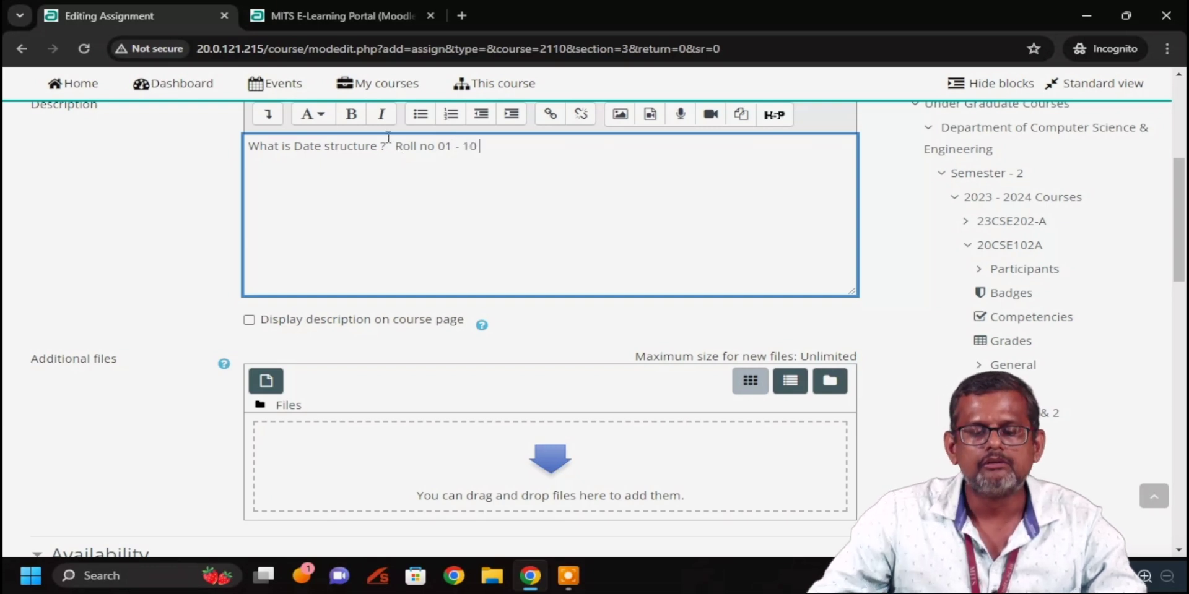
{"action": "left_click", "coordinate": [395, 144]}
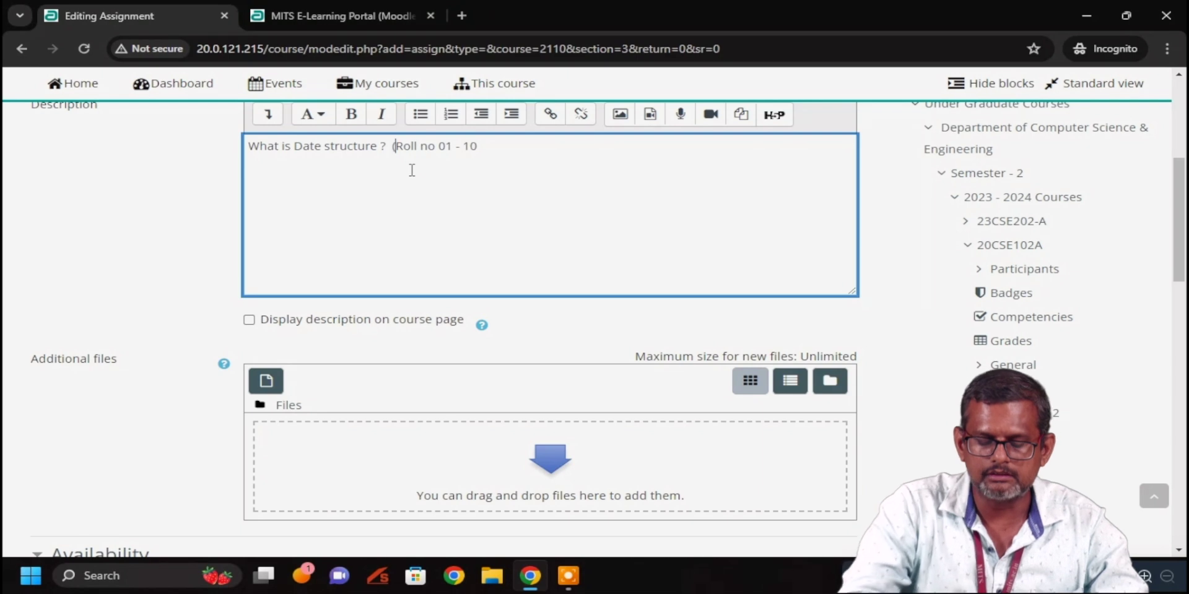
{"action": "type", "text": "()"}
{"action": "key", "text": "BackSpace"}
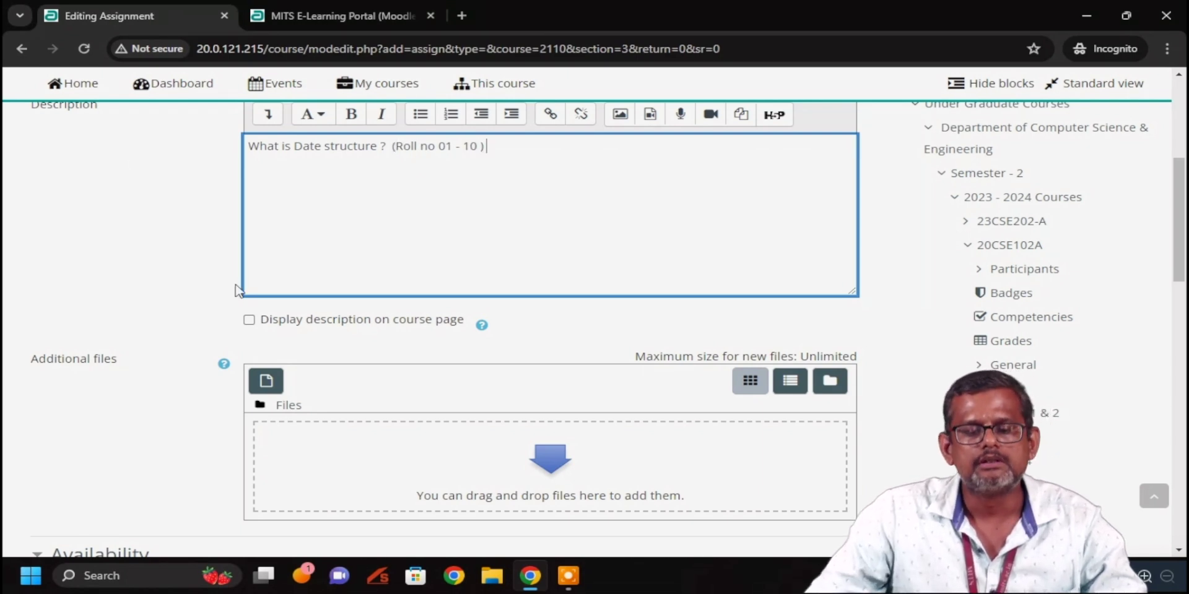
{"action": "scroll", "coordinate": [328, 267], "scroll_direction": "down", "scroll_amount": 6}
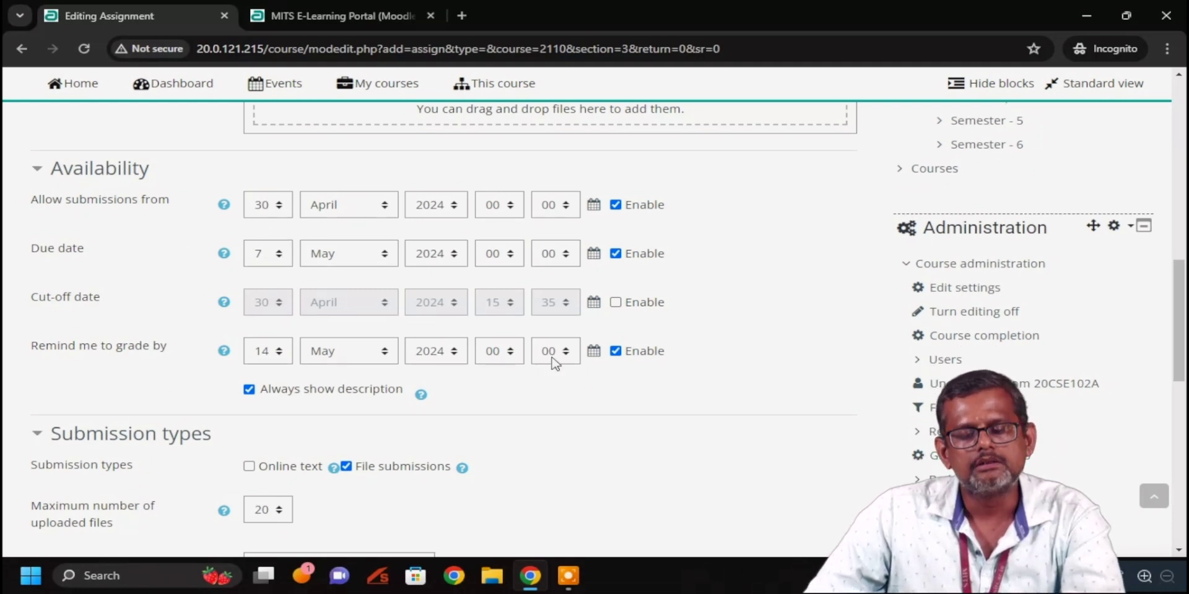
Disable the 'Remind me to grade by' date, leaving the 7 May 2024 due date, and bring up the accepted file types chooser
{"action": "left_click", "coordinate": [616, 351]}
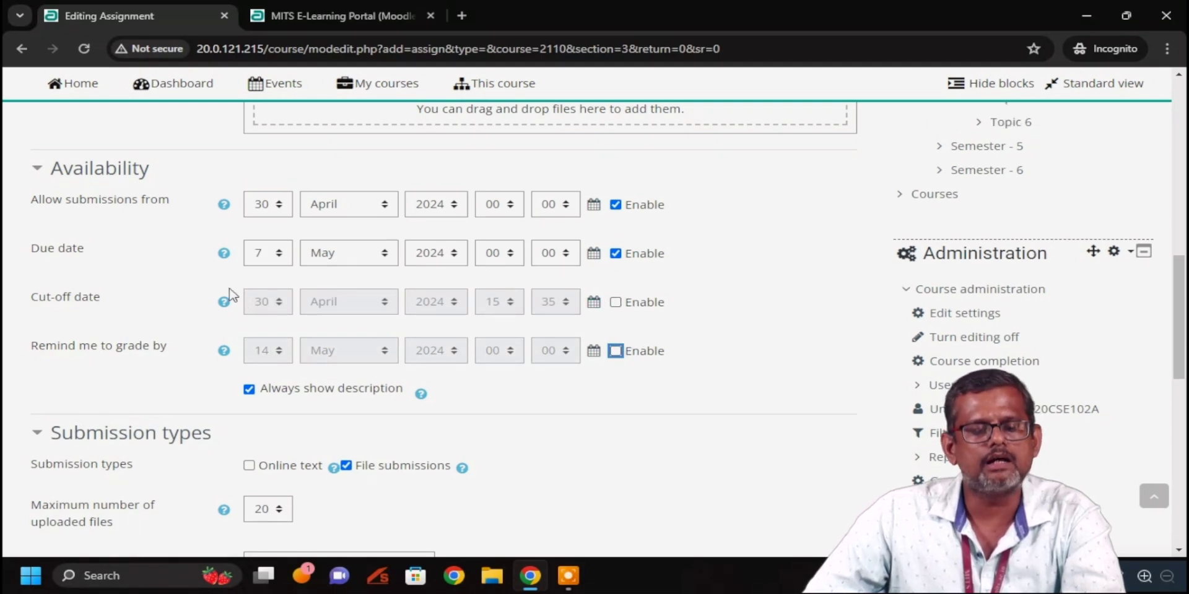
{"action": "scroll", "coordinate": [408, 321], "scroll_direction": "down", "scroll_amount": 3}
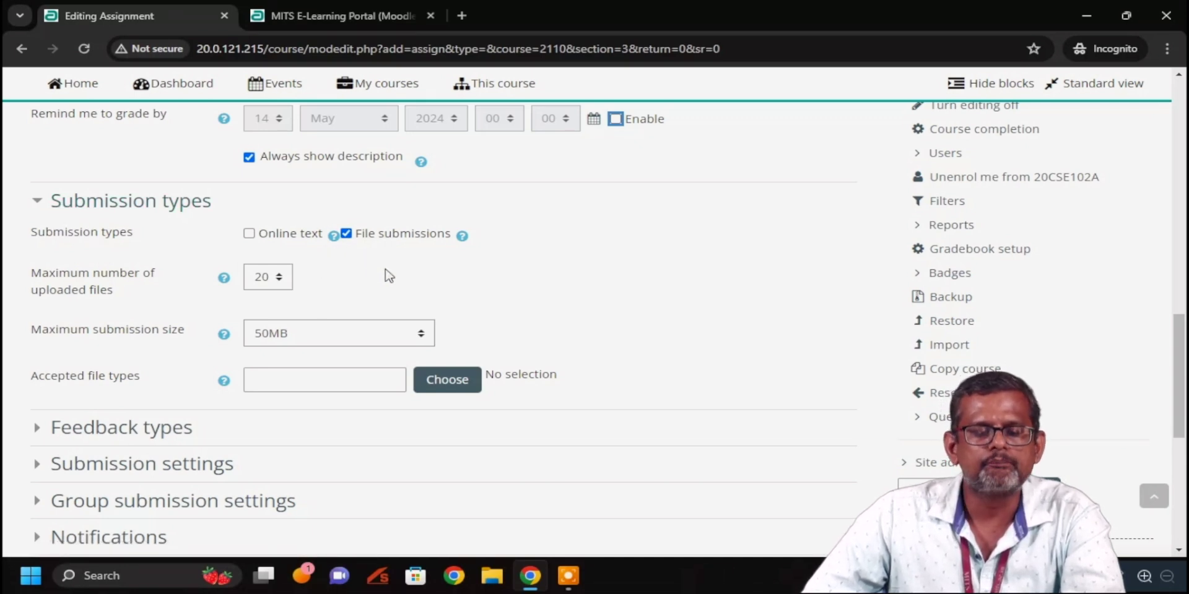
{"action": "scroll", "coordinate": [385, 273], "scroll_direction": "down", "scroll_amount": 1}
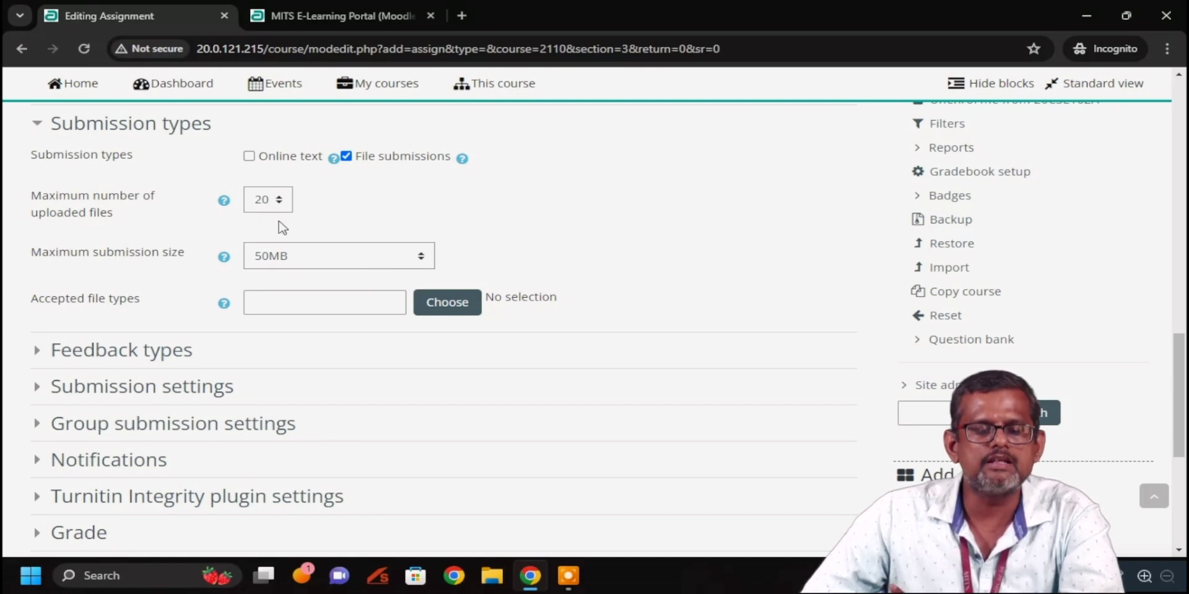
{"action": "scroll", "coordinate": [434, 197], "scroll_direction": "down", "scroll_amount": 1}
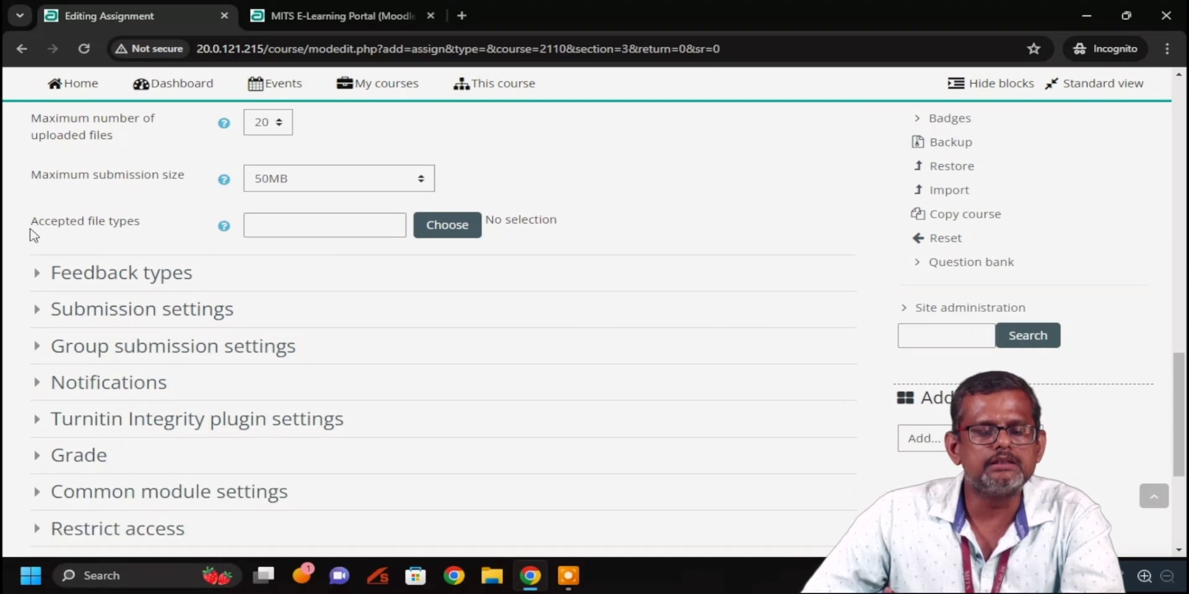
{"action": "left_click", "coordinate": [452, 230]}
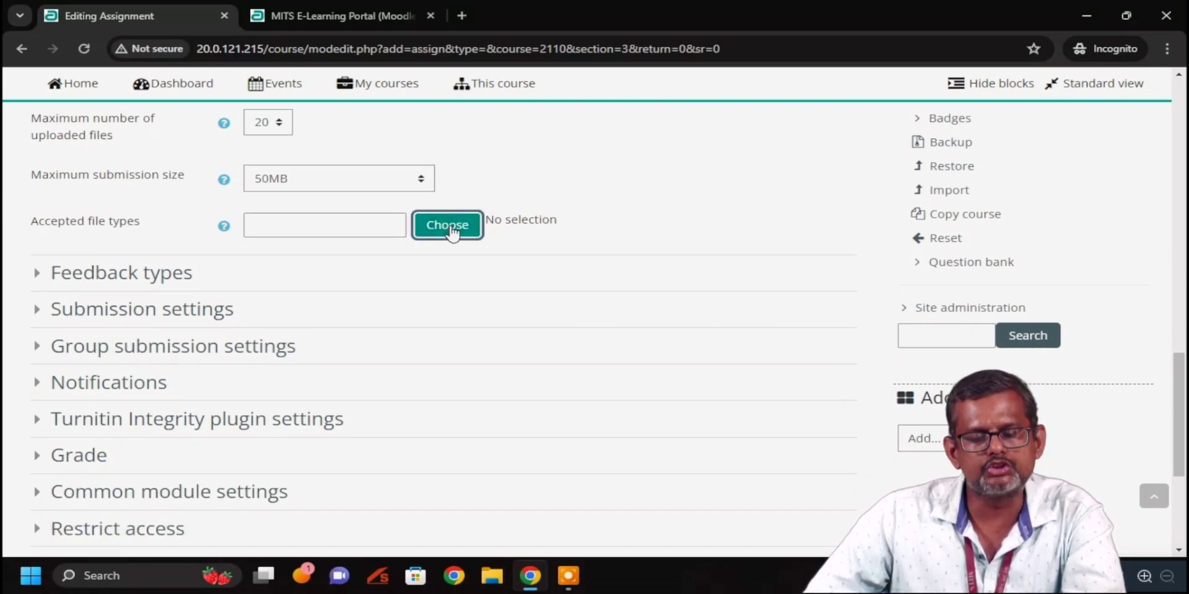
Limit accepted file types to Document files: PDF, RTF, Word 2007 .docx and Word .doc, and save
{"action": "scroll", "coordinate": [624, 241], "scroll_direction": "down", "scroll_amount": 1}
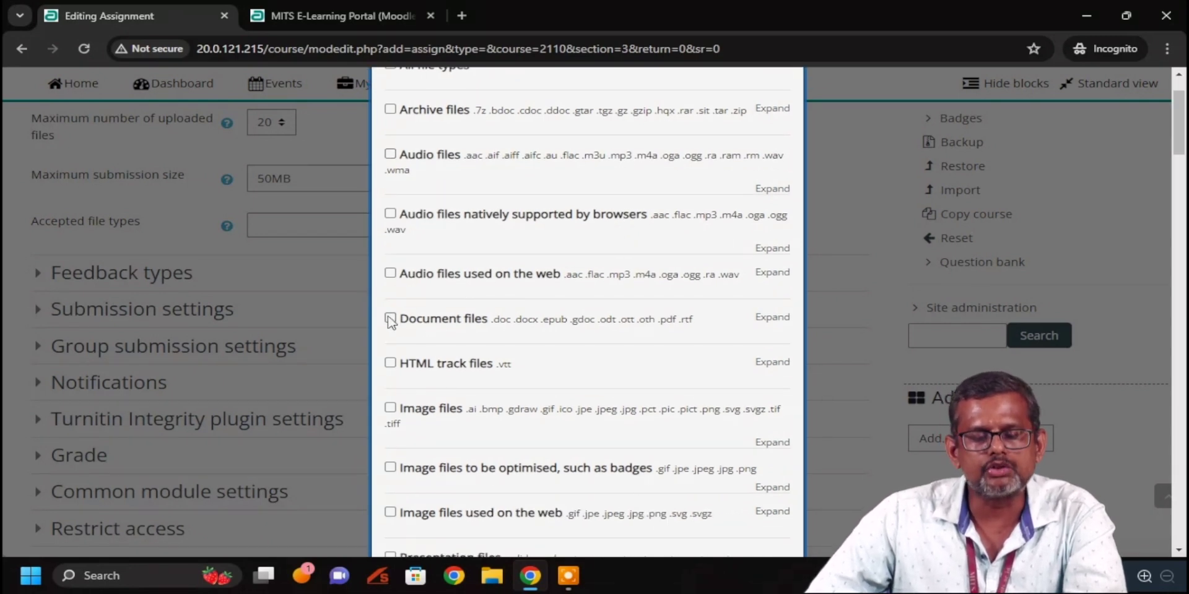
{"action": "left_click", "coordinate": [390, 319]}
{"action": "scroll", "coordinate": [421, 334], "scroll_direction": "down", "scroll_amount": 2}
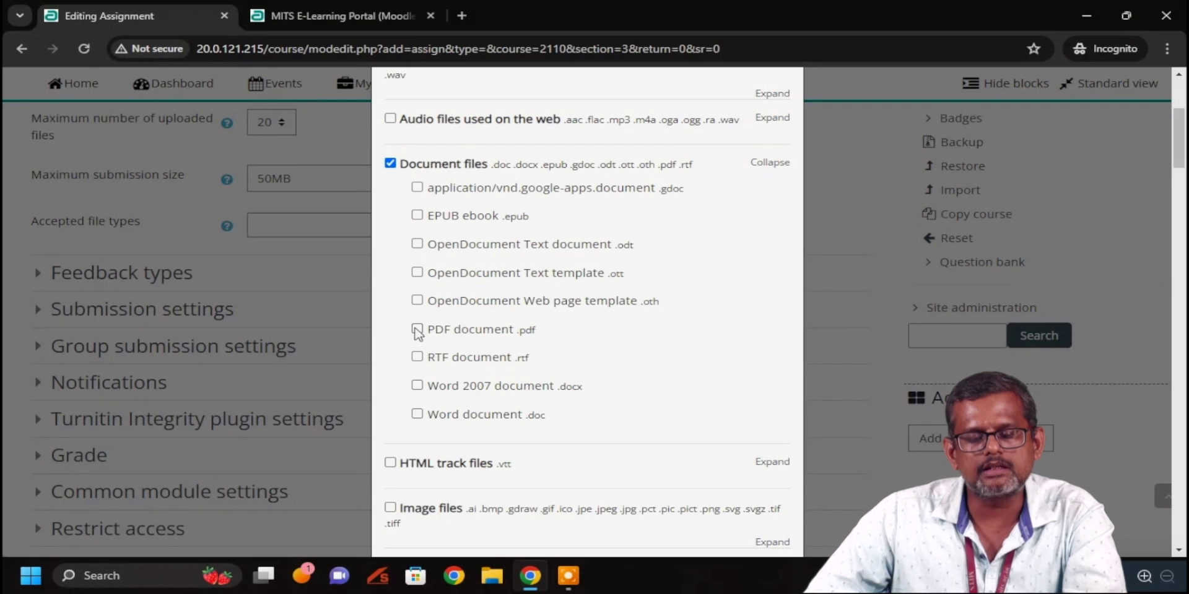
{"action": "left_click", "coordinate": [417, 329]}
{"action": "left_click", "coordinate": [418, 357]}
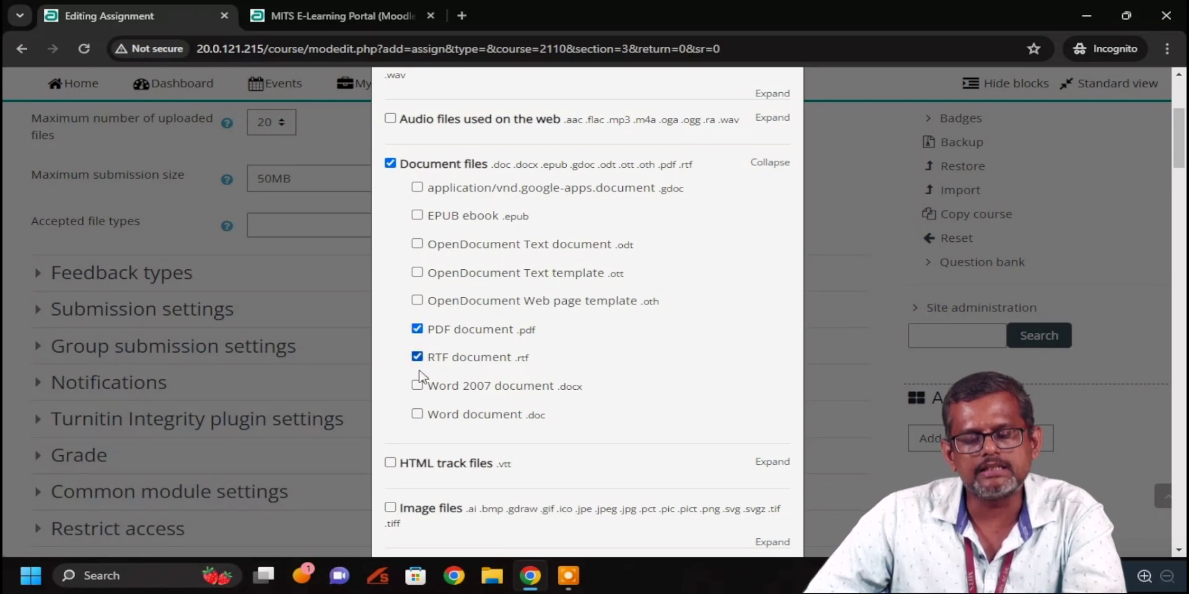
{"action": "left_click", "coordinate": [417, 385]}
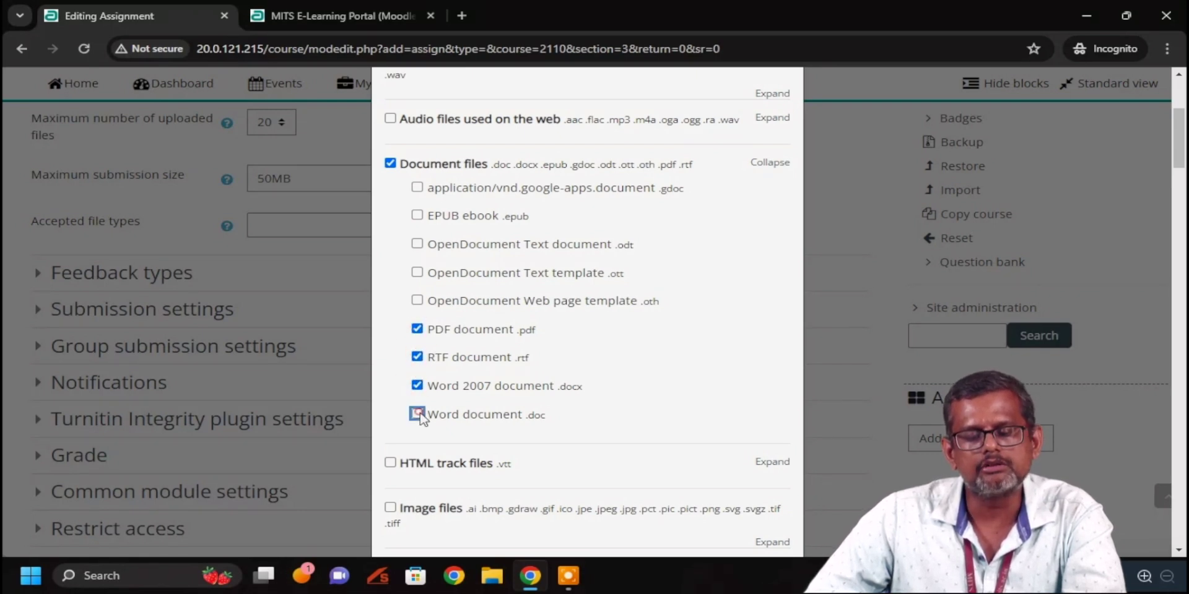
{"action": "left_click", "coordinate": [418, 414]}
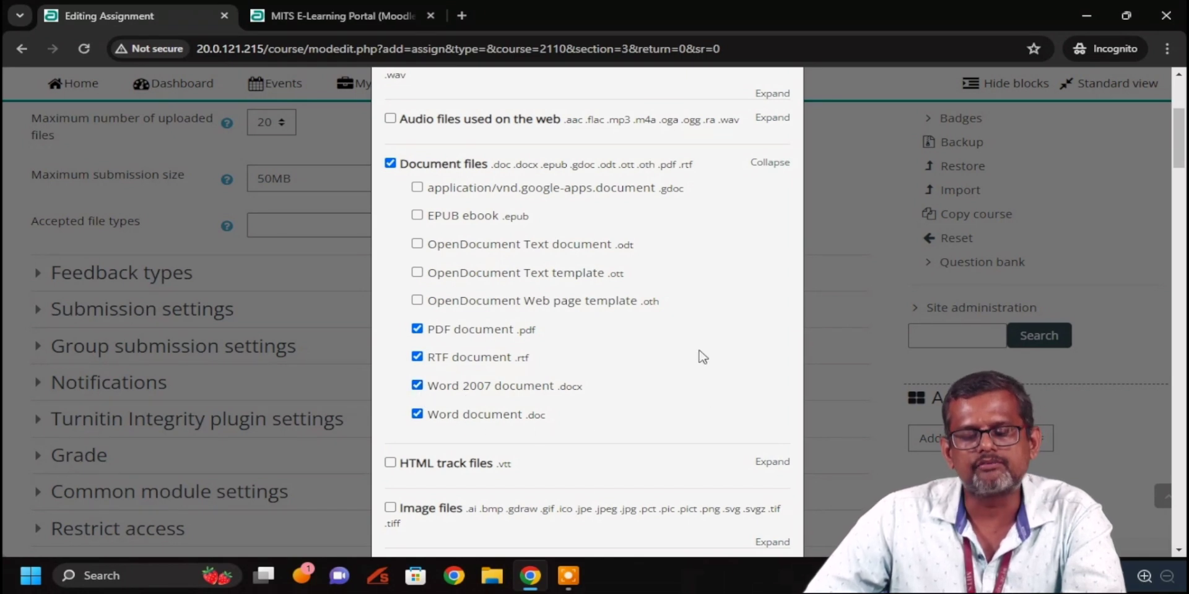
{"action": "scroll", "coordinate": [700, 354], "scroll_direction": "down", "scroll_amount": 5}
{"action": "scroll", "coordinate": [681, 337], "scroll_direction": "down", "scroll_amount": 20}
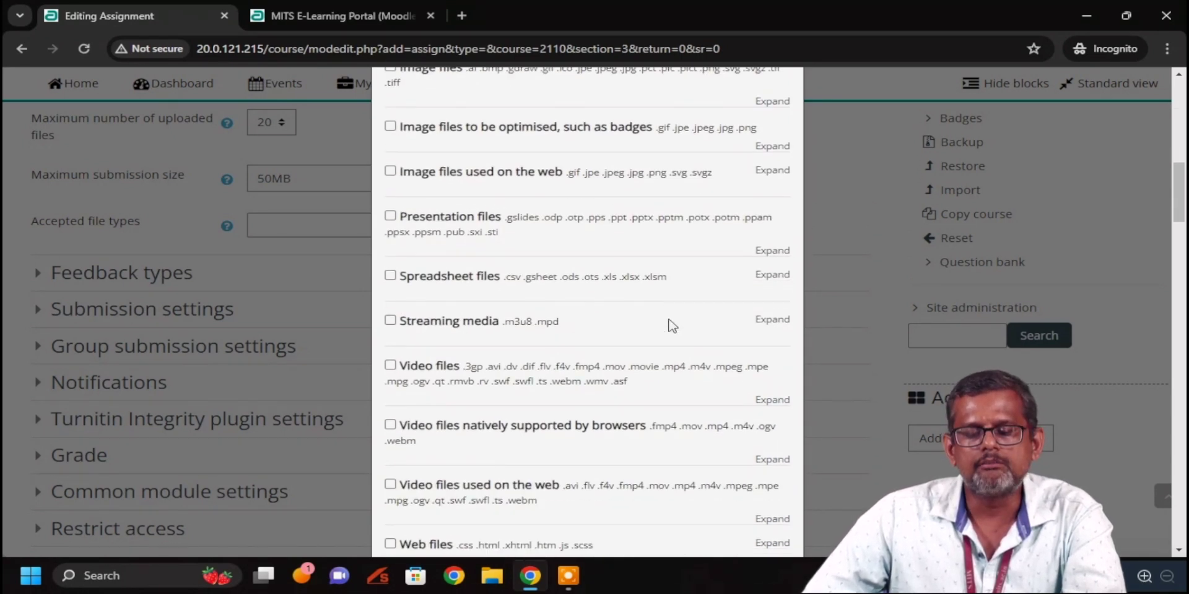
{"action": "scroll", "coordinate": [672, 323], "scroll_direction": "down", "scroll_amount": 15}
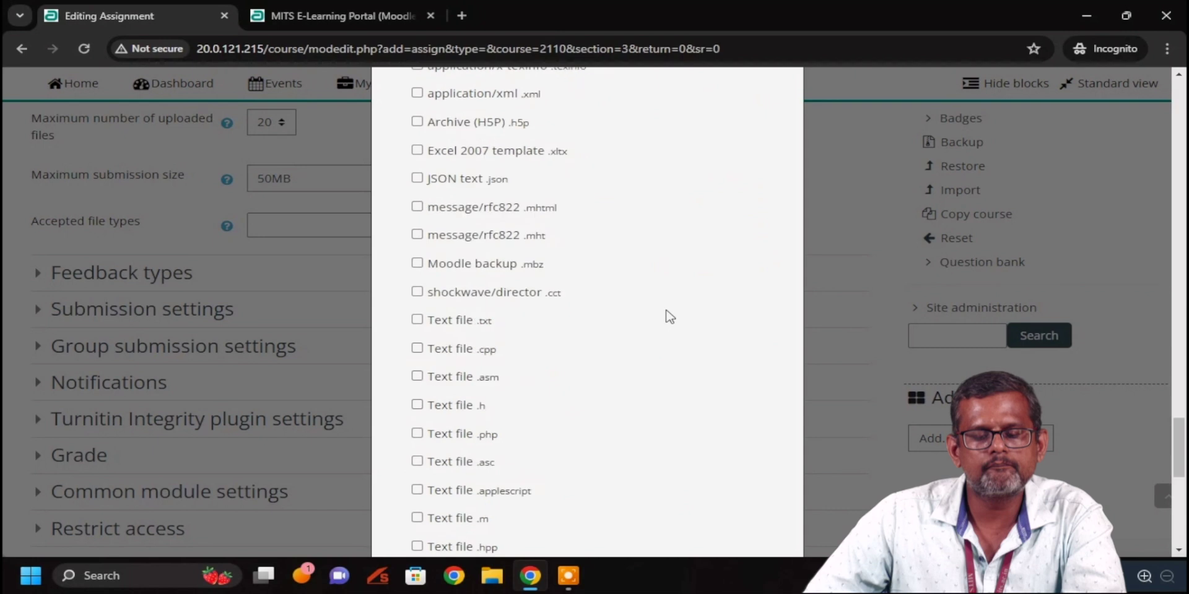
{"action": "left_click", "coordinate": [681, 512]}
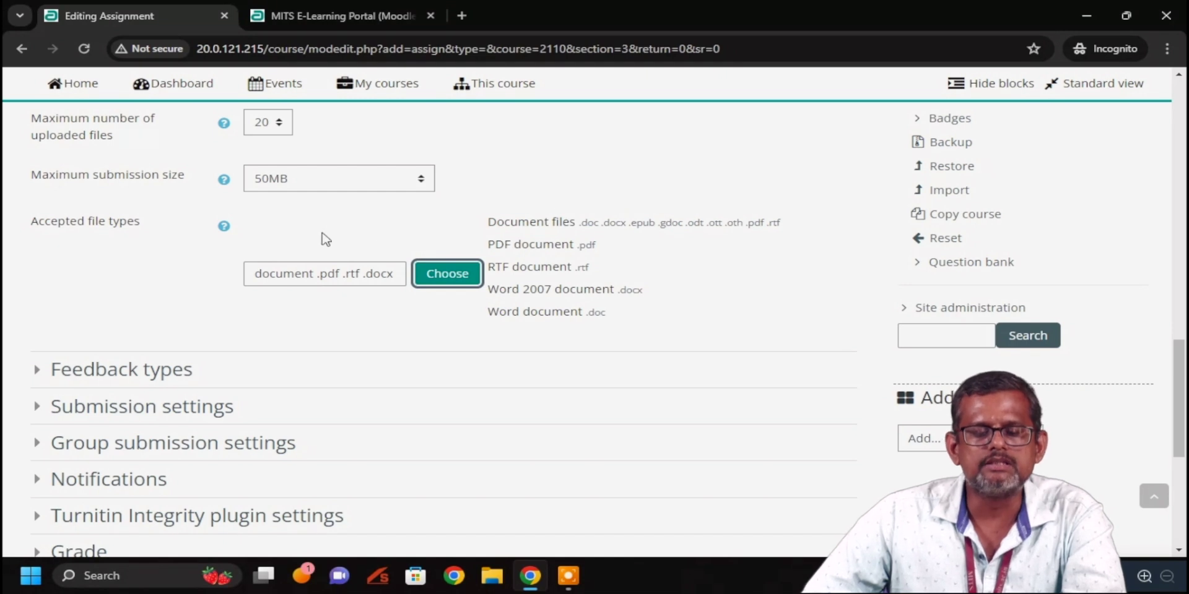
Set 'Require students to click the submit button' to Yes in Submission settings
{"action": "left_click", "coordinate": [39, 371]}
{"action": "scroll", "coordinate": [93, 344], "scroll_direction": "down", "scroll_amount": 2}
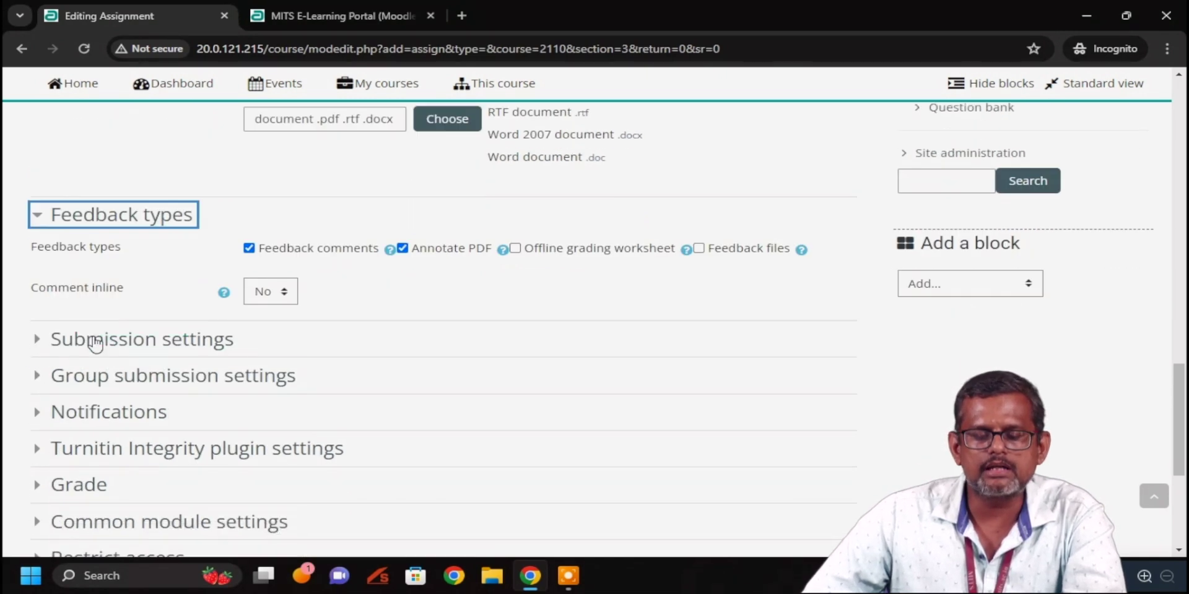
{"action": "left_click", "coordinate": [36, 217]}
{"action": "left_click", "coordinate": [42, 252]}
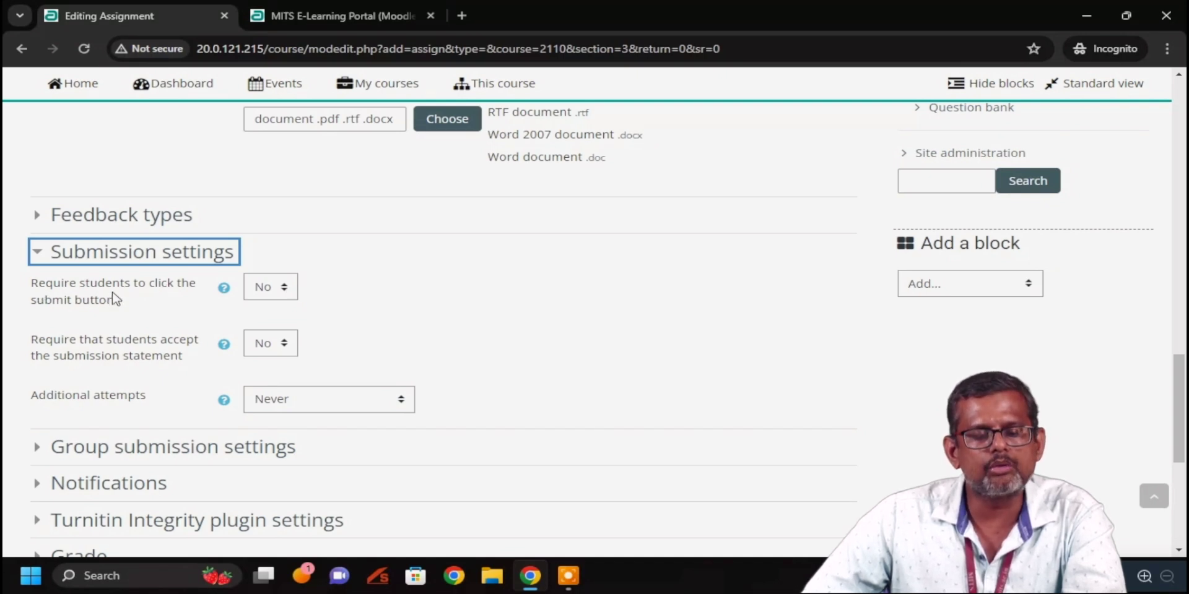
{"action": "left_click", "coordinate": [284, 289]}
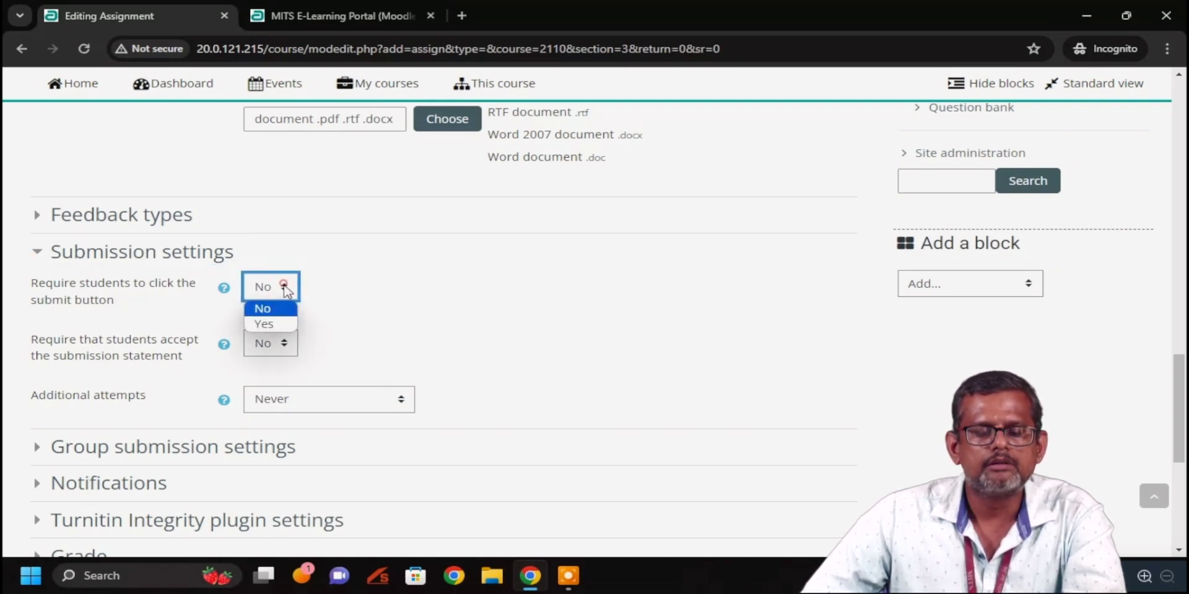
{"action": "left_click", "coordinate": [273, 319]}
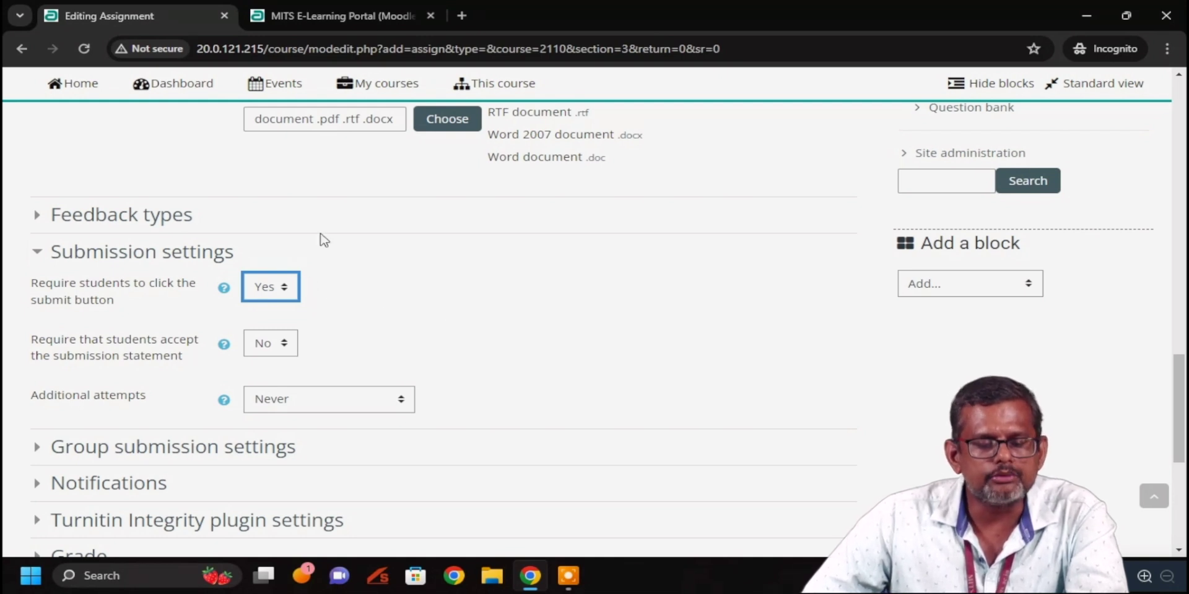
Review the Group submission, Notifications and Turnitin Integrity settings, leaving their defaults
{"action": "scroll", "coordinate": [409, 291], "scroll_direction": "down", "scroll_amount": 1}
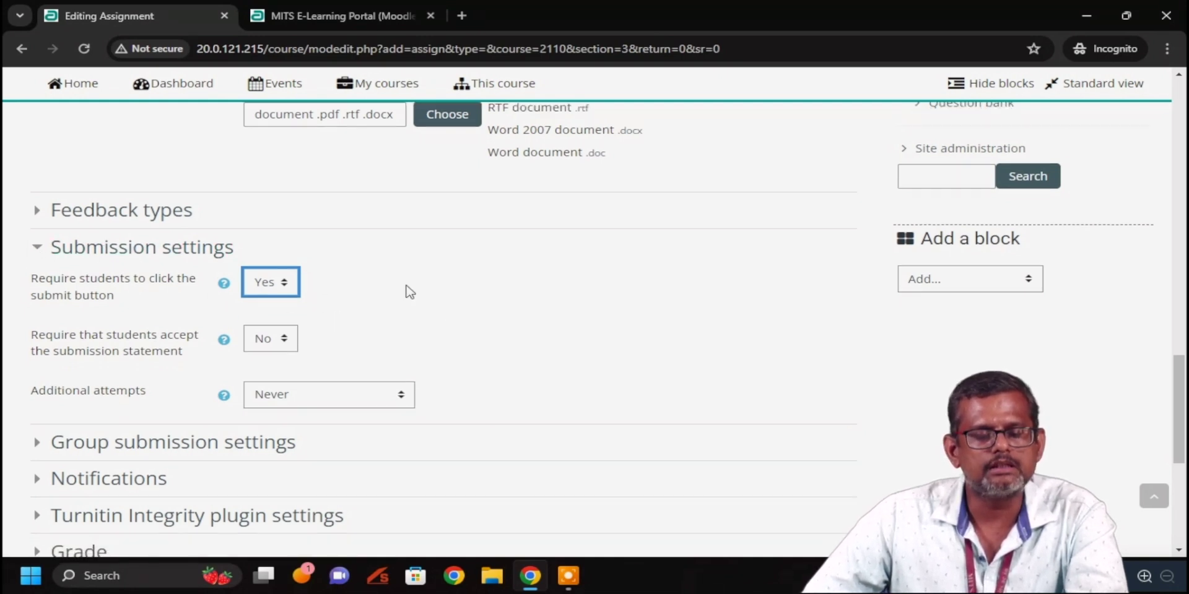
{"action": "scroll", "coordinate": [37, 353], "scroll_direction": "down", "scroll_amount": 3}
{"action": "left_click", "coordinate": [39, 292]}
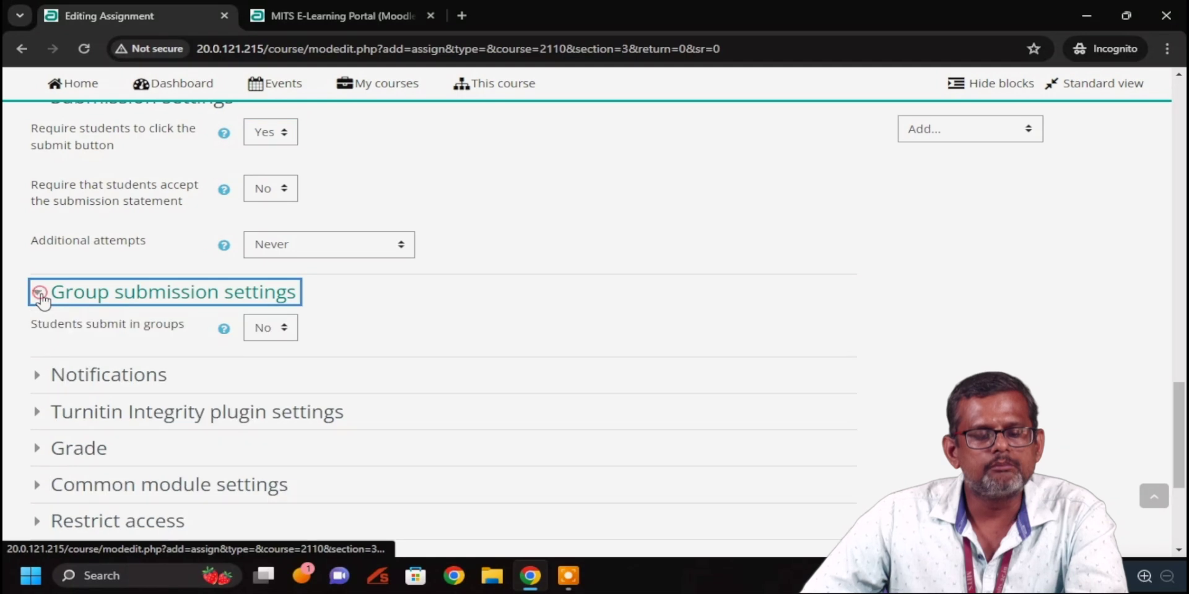
{"action": "scroll", "coordinate": [43, 301], "scroll_direction": "down", "scroll_amount": 3}
{"action": "left_click", "coordinate": [45, 224]}
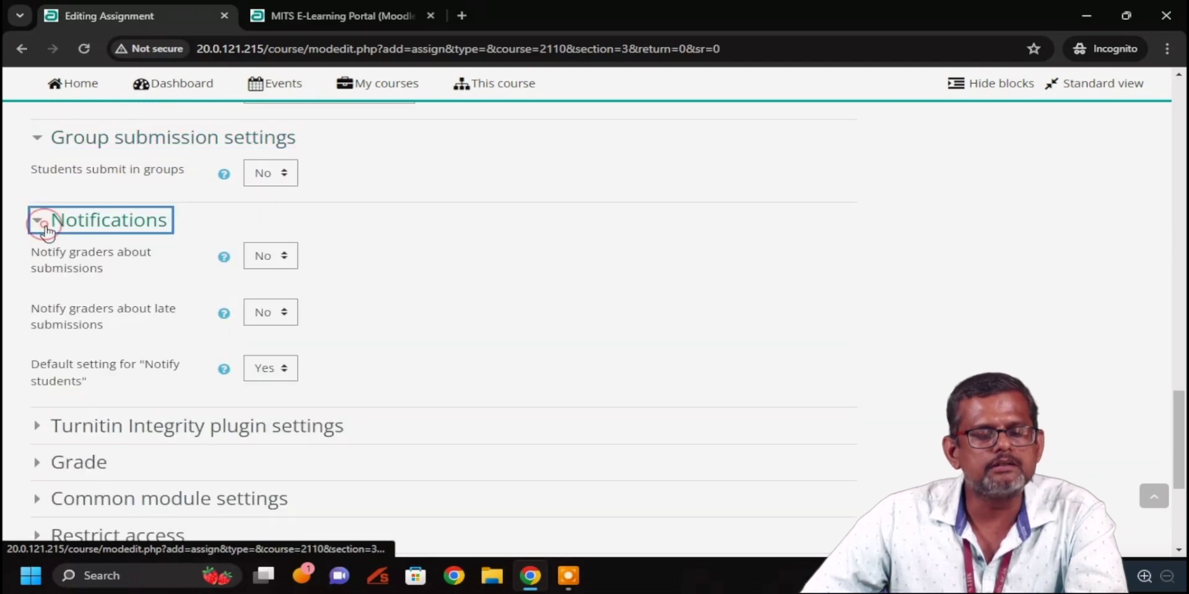
{"action": "scroll", "coordinate": [46, 231], "scroll_direction": "down", "scroll_amount": 3}
{"action": "left_click", "coordinate": [38, 274]}
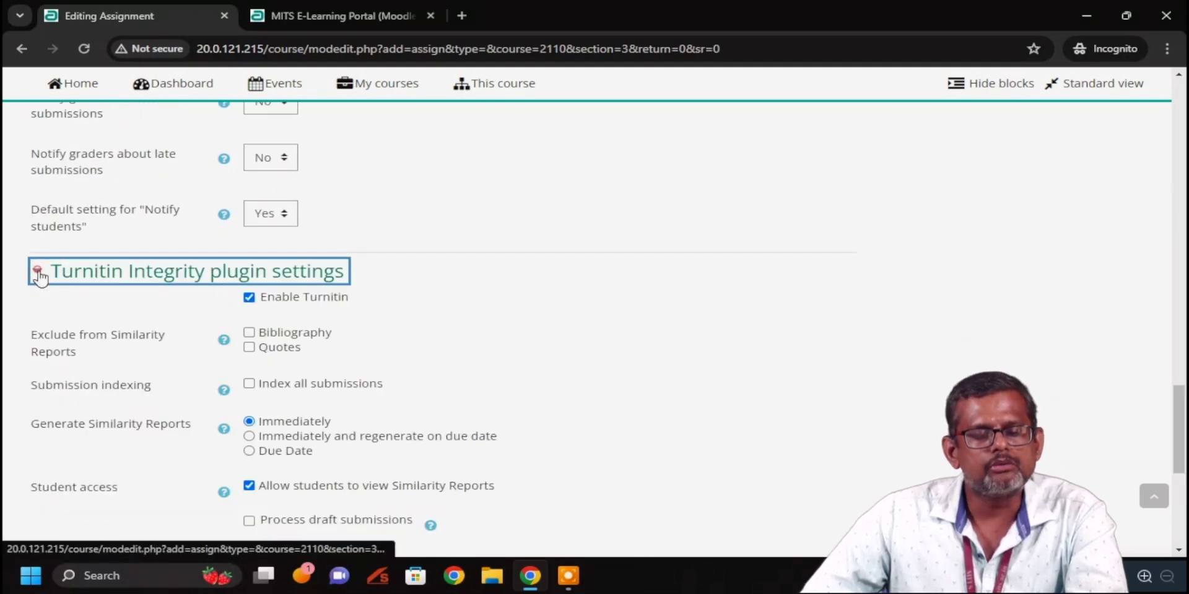
{"action": "scroll", "coordinate": [491, 316], "scroll_direction": "down", "scroll_amount": 2}
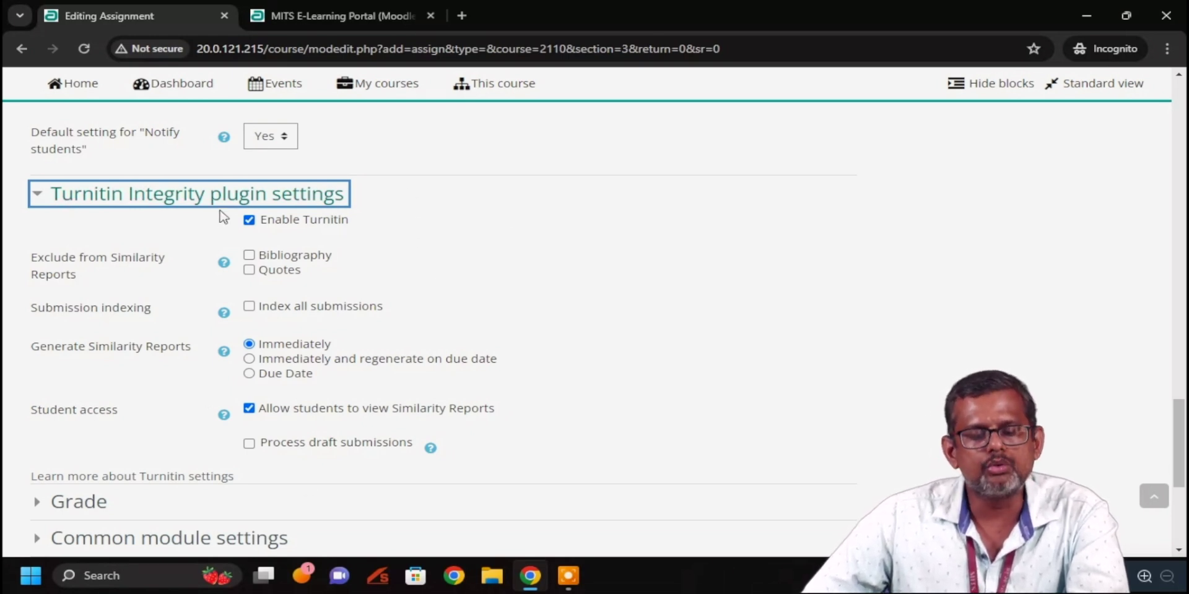
{"action": "scroll", "coordinate": [512, 254], "scroll_direction": "down", "scroll_amount": 3}
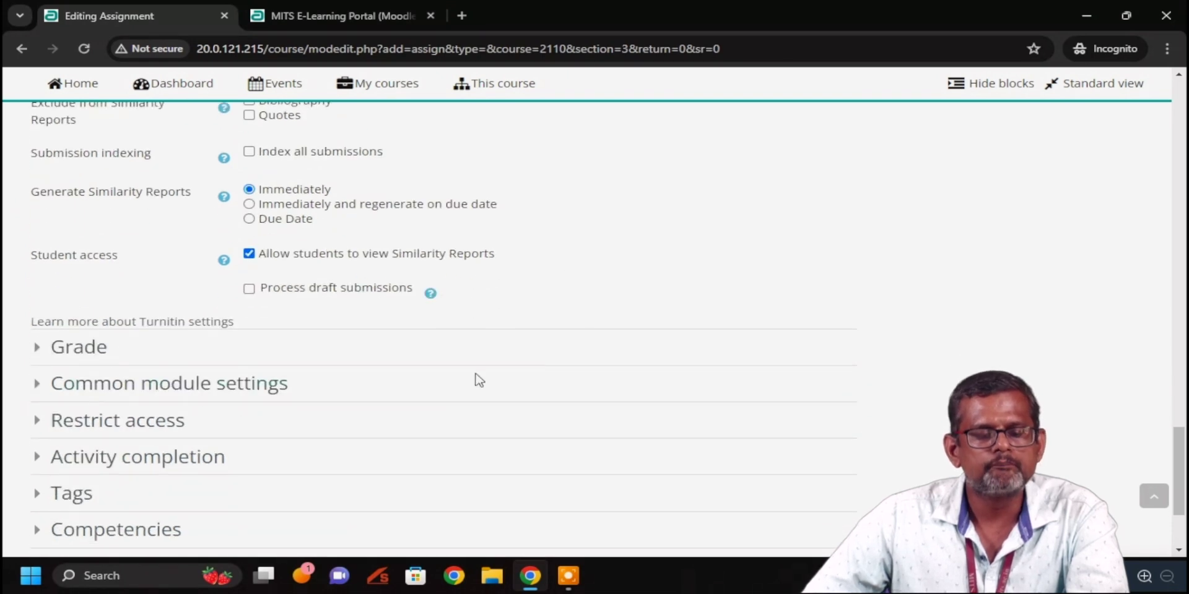
Change the assignment's Maximum grade from 100 to 3 points
{"action": "left_click", "coordinate": [36, 354]}
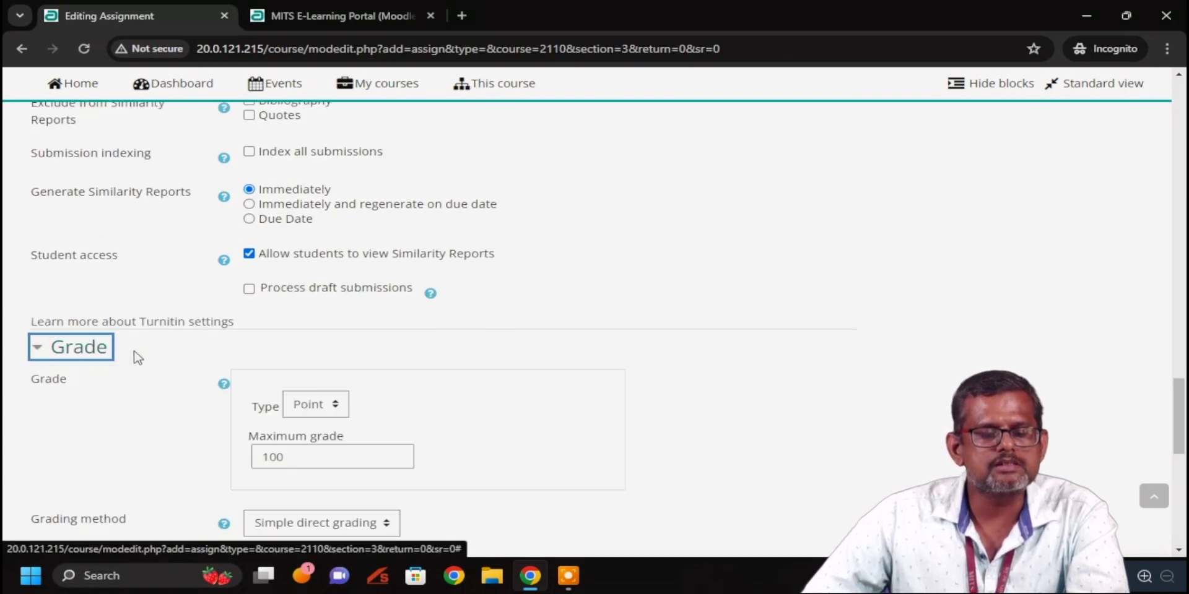
{"action": "scroll", "coordinate": [137, 356], "scroll_direction": "down", "scroll_amount": 4}
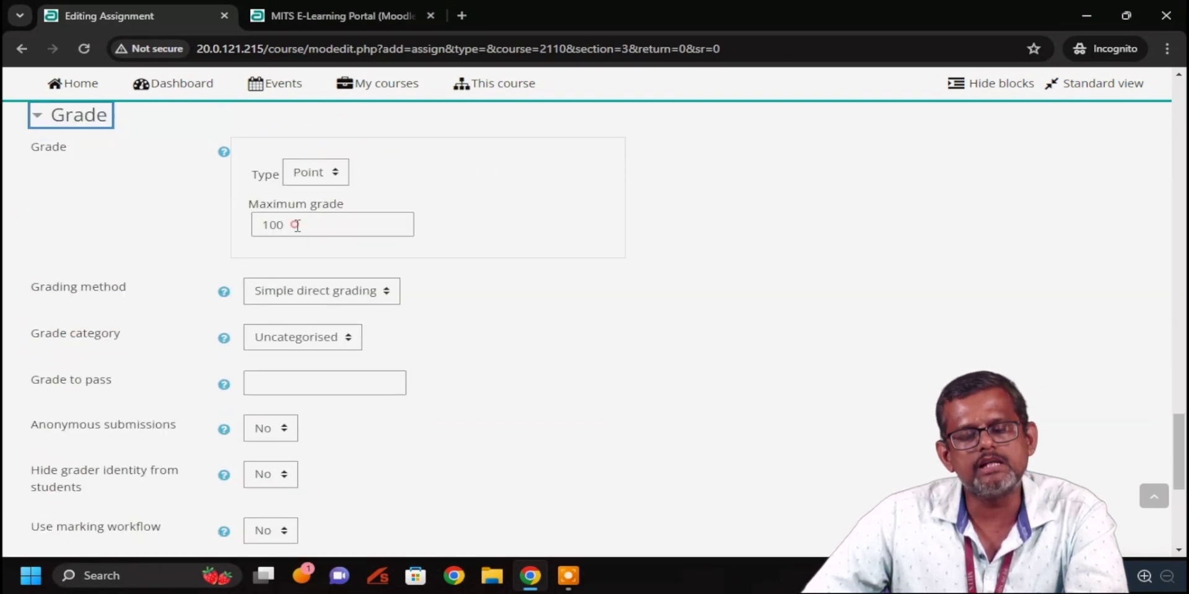
{"action": "left_click_drag", "start_coordinate": [297, 226], "coordinate": [242, 217]}
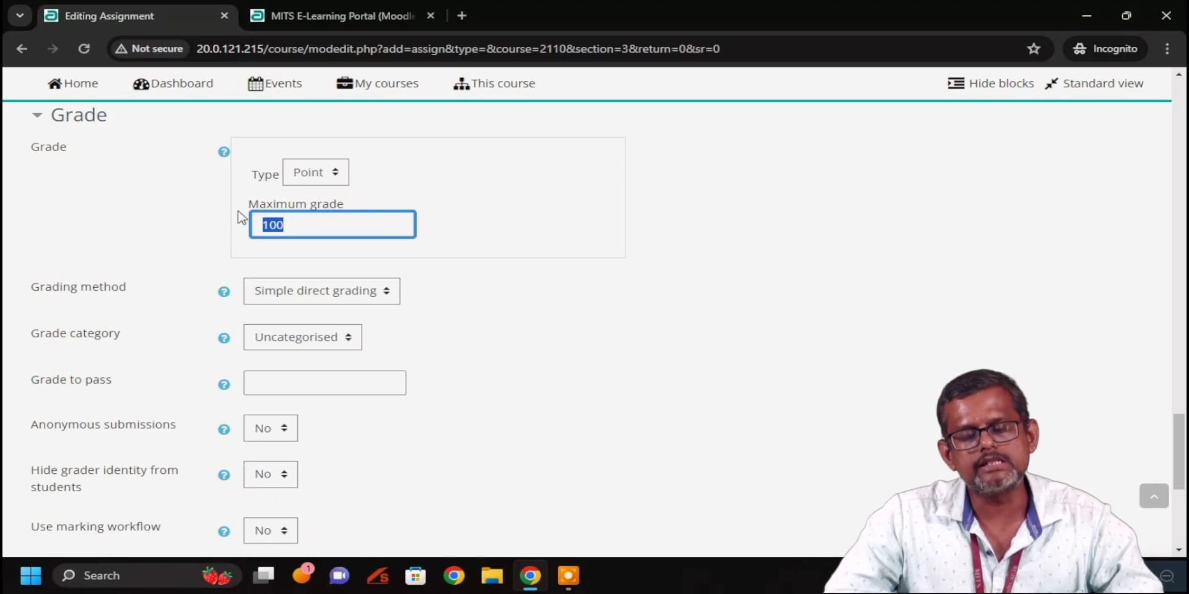
{"action": "type", "text": "3"}
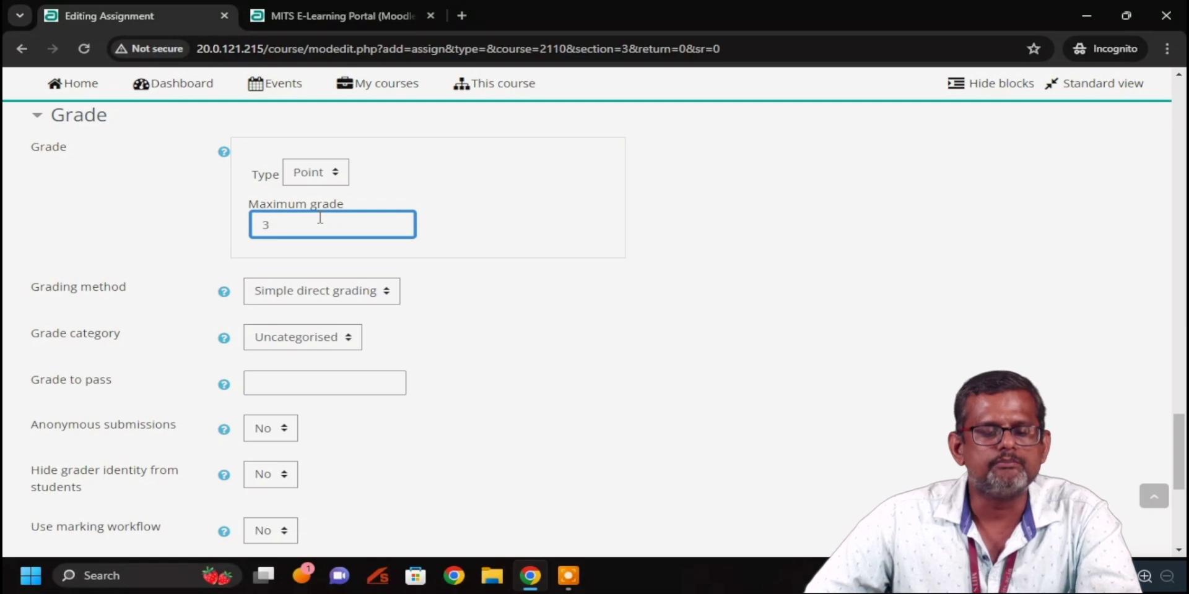
Review common module, access restriction and completion settings, then Save and display the assignment
{"action": "scroll", "coordinate": [320, 218], "scroll_direction": "down", "scroll_amount": 1}
{"action": "scroll", "coordinate": [321, 221], "scroll_direction": "up", "scroll_amount": 2}
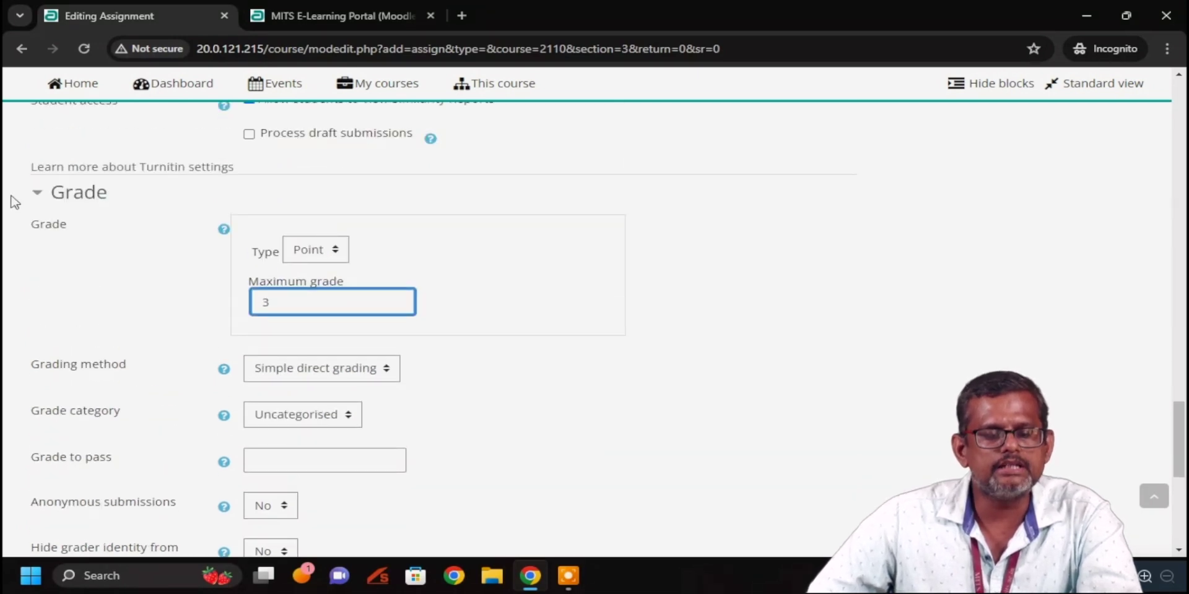
{"action": "scroll", "coordinate": [296, 300], "scroll_direction": "down", "scroll_amount": 4}
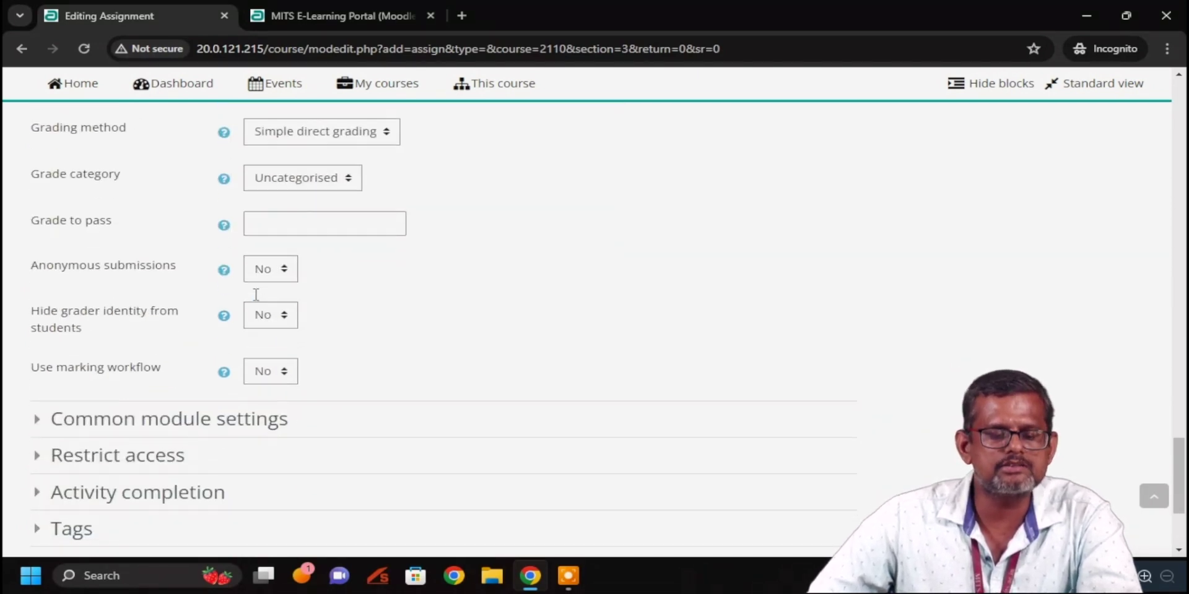
{"action": "scroll", "coordinate": [258, 301], "scroll_direction": "down", "scroll_amount": 1}
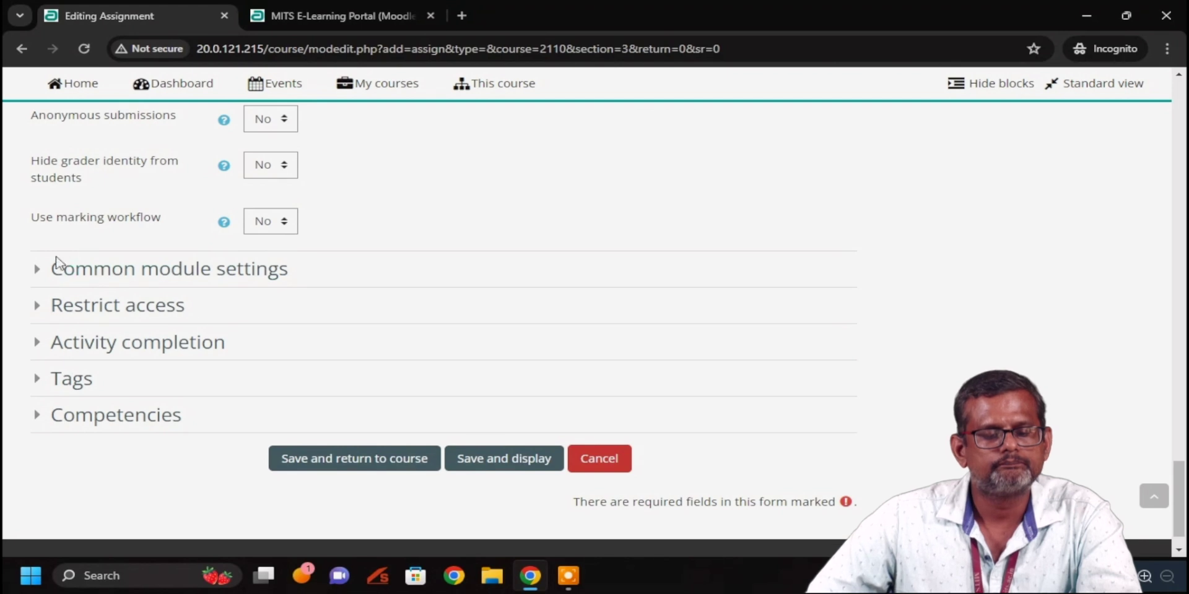
{"action": "left_click", "coordinate": [36, 268]}
{"action": "scroll", "coordinate": [41, 334], "scroll_direction": "down", "scroll_amount": 2}
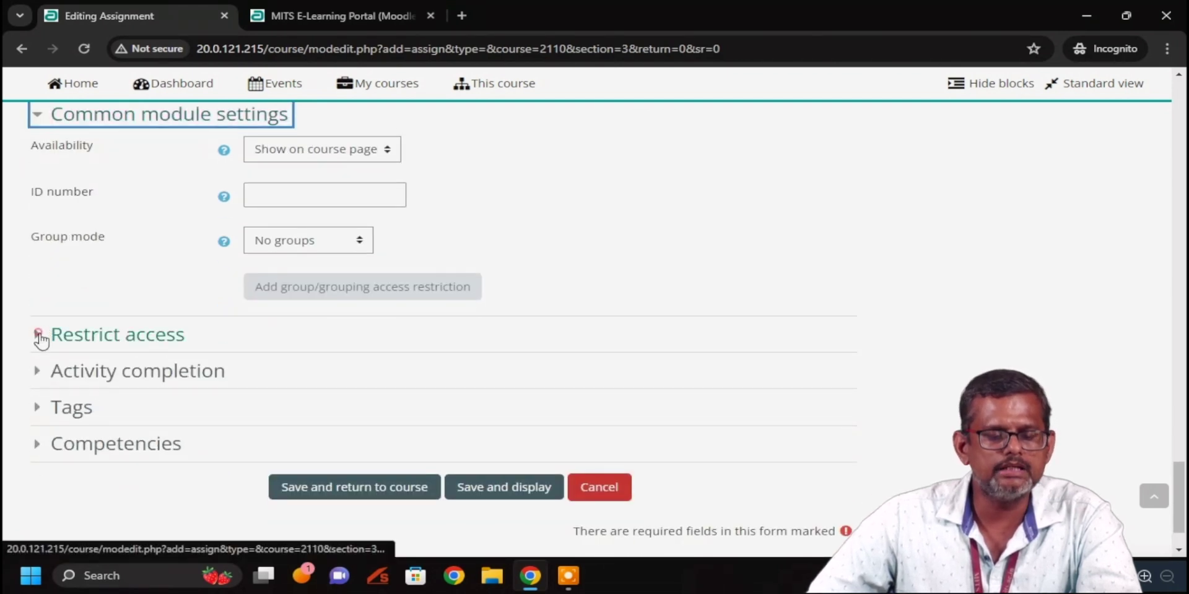
{"action": "left_click", "coordinate": [39, 335]}
{"action": "scroll", "coordinate": [25, 422], "scroll_direction": "down", "scroll_amount": 2}
{"action": "left_click", "coordinate": [36, 301]}
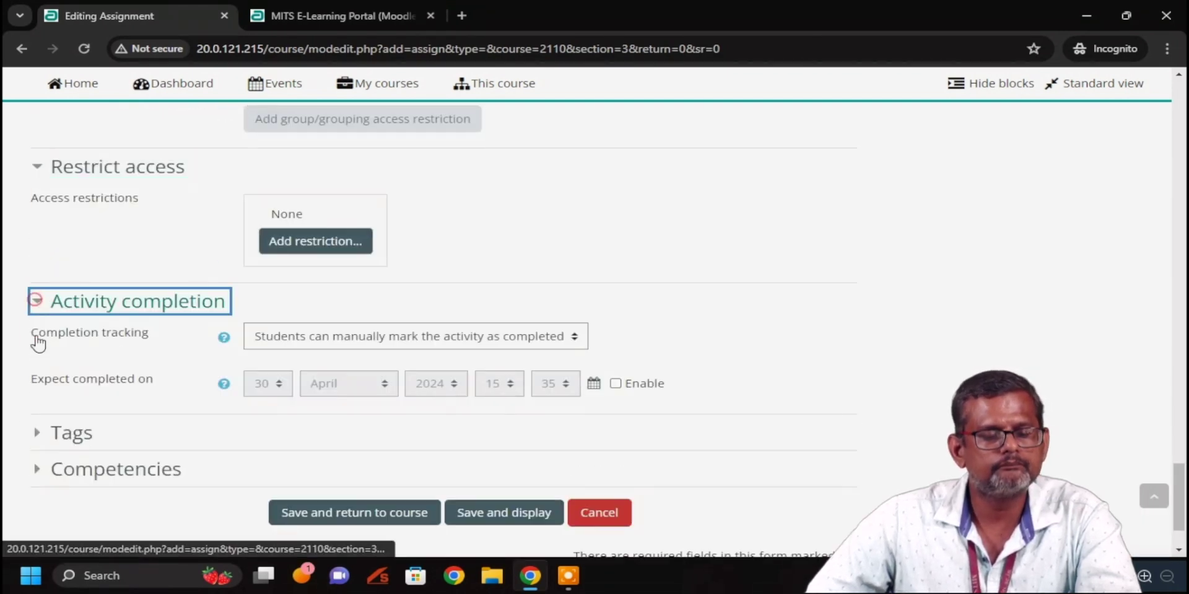
{"action": "scroll", "coordinate": [40, 412], "scroll_direction": "down", "scroll_amount": 1}
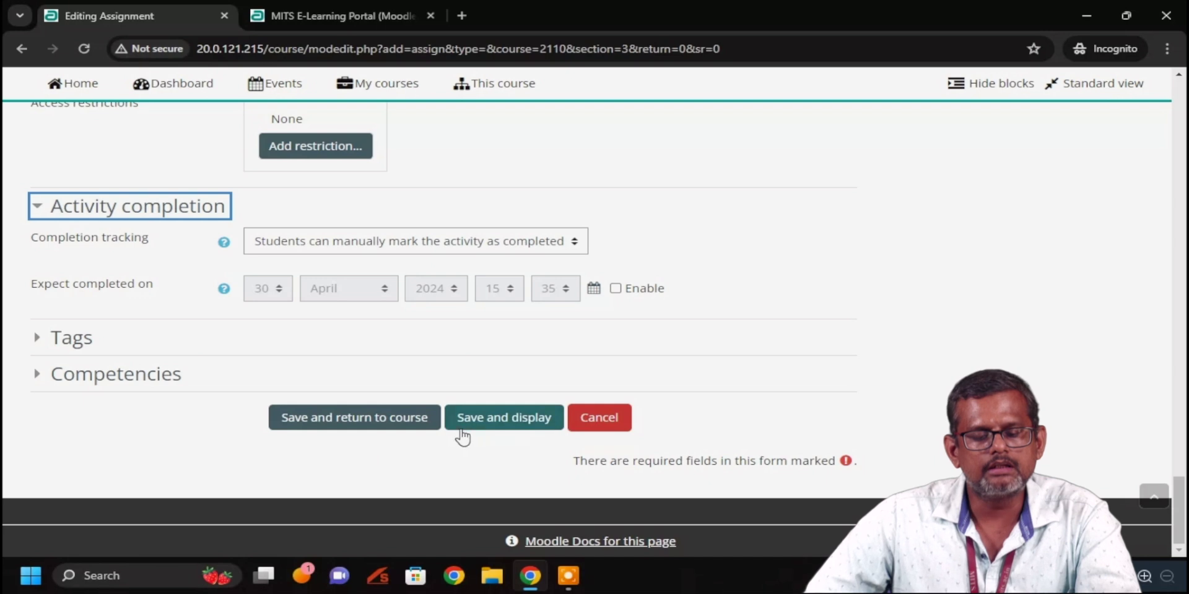
{"action": "left_click", "coordinate": [481, 422]}
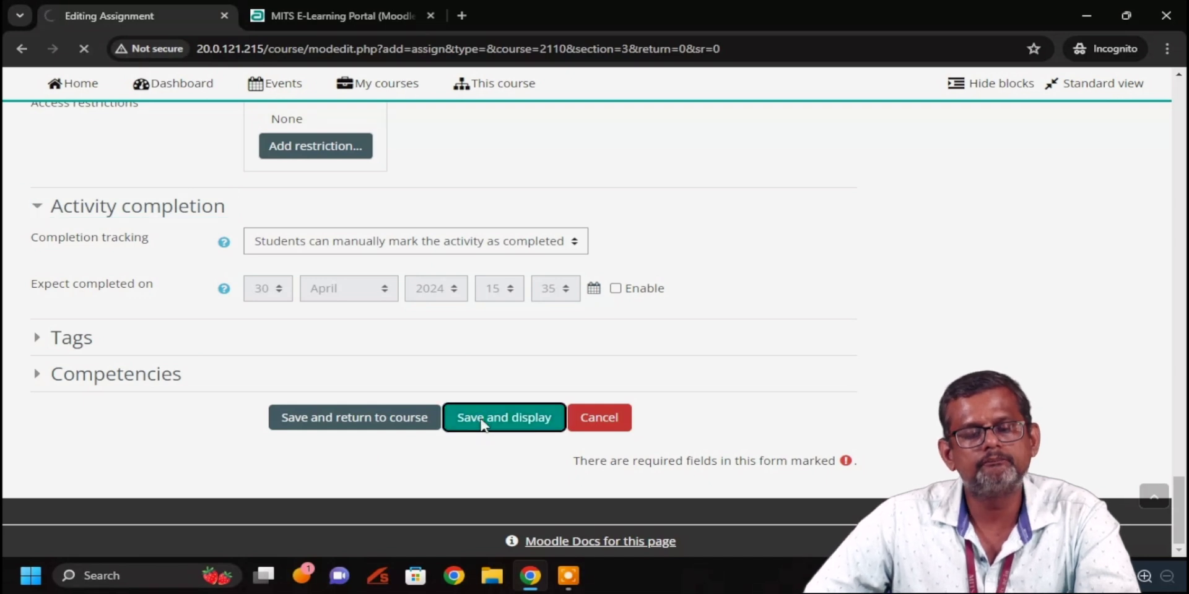
Review the saved assignment page and its description
{"action": "scroll", "coordinate": [400, 287], "scroll_direction": "down", "scroll_amount": 3}
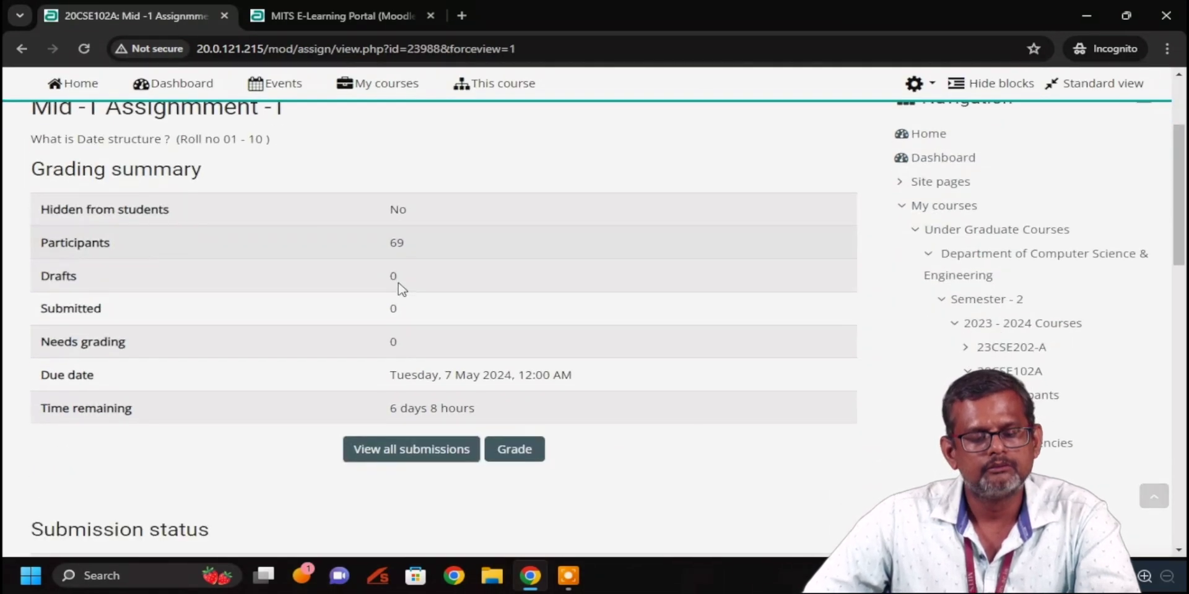
{"action": "scroll", "coordinate": [216, 173], "scroll_direction": "up", "scroll_amount": 2}
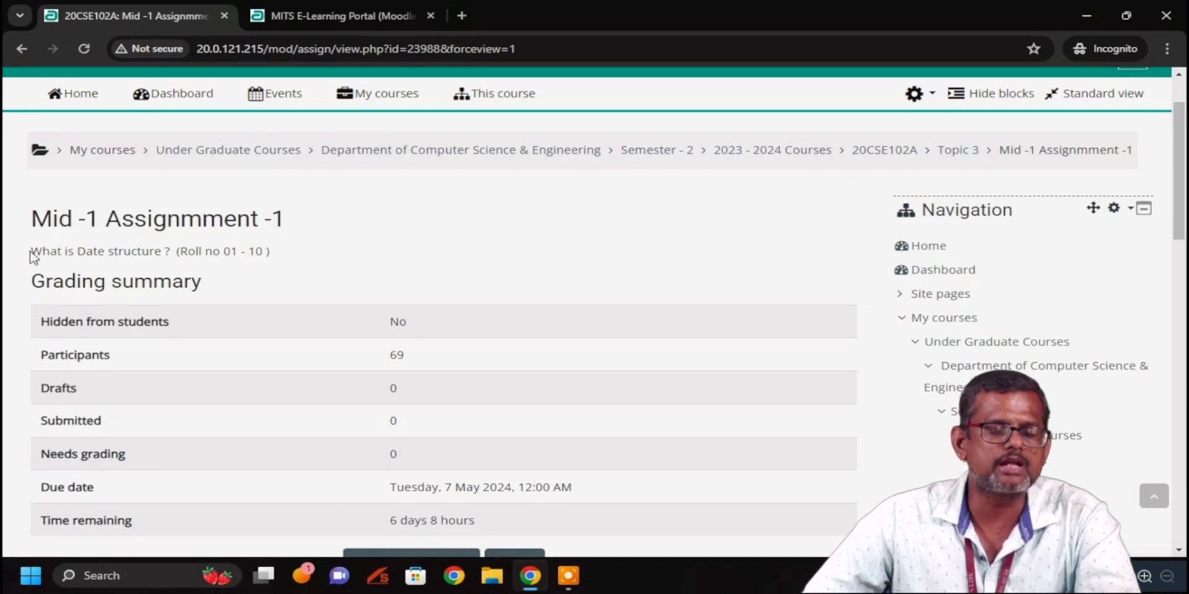
{"action": "left_click_drag", "start_coordinate": [28, 250], "coordinate": [305, 266]}
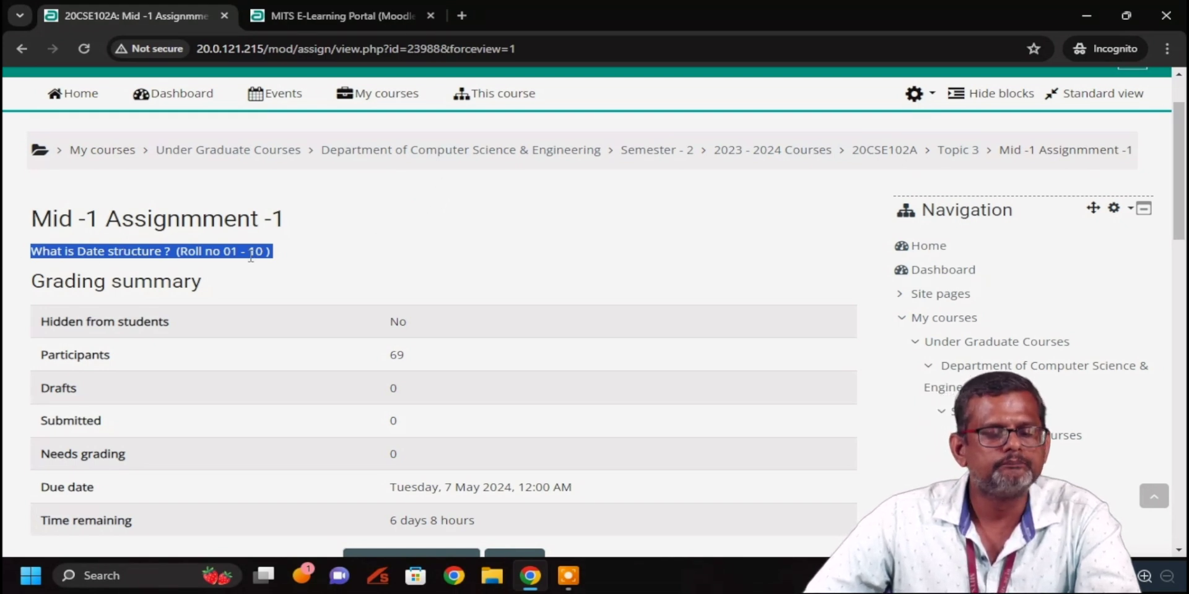
{"action": "scroll", "coordinate": [345, 260], "scroll_direction": "down", "scroll_amount": 2}
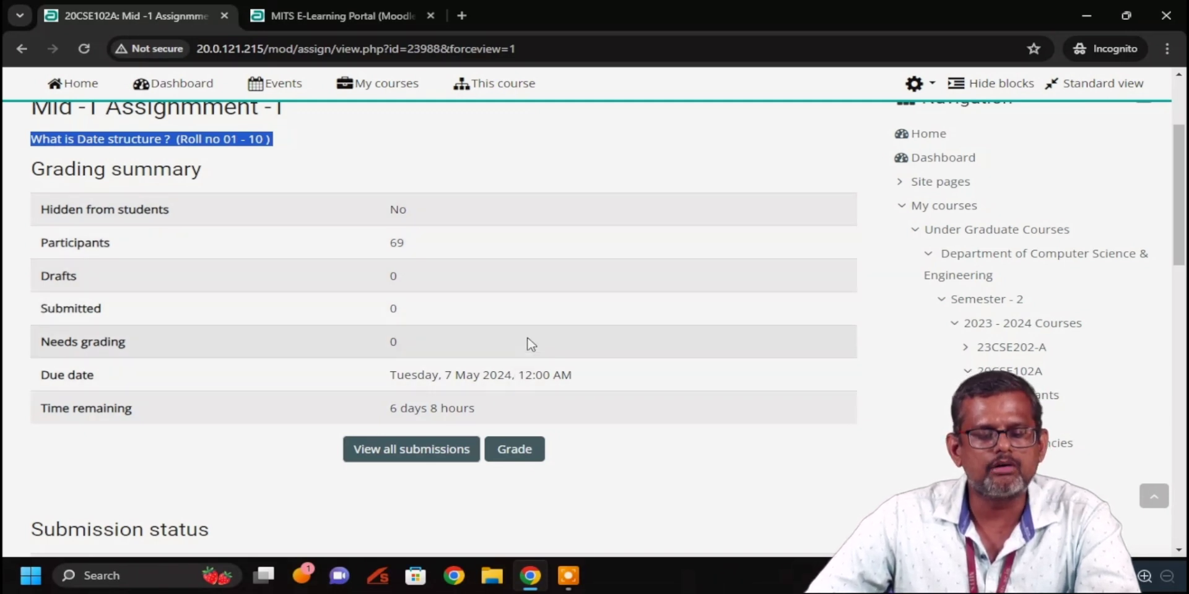
Check the empty submissions table, then return to the 20CSE102A course page
{"action": "left_click", "coordinate": [397, 451]}
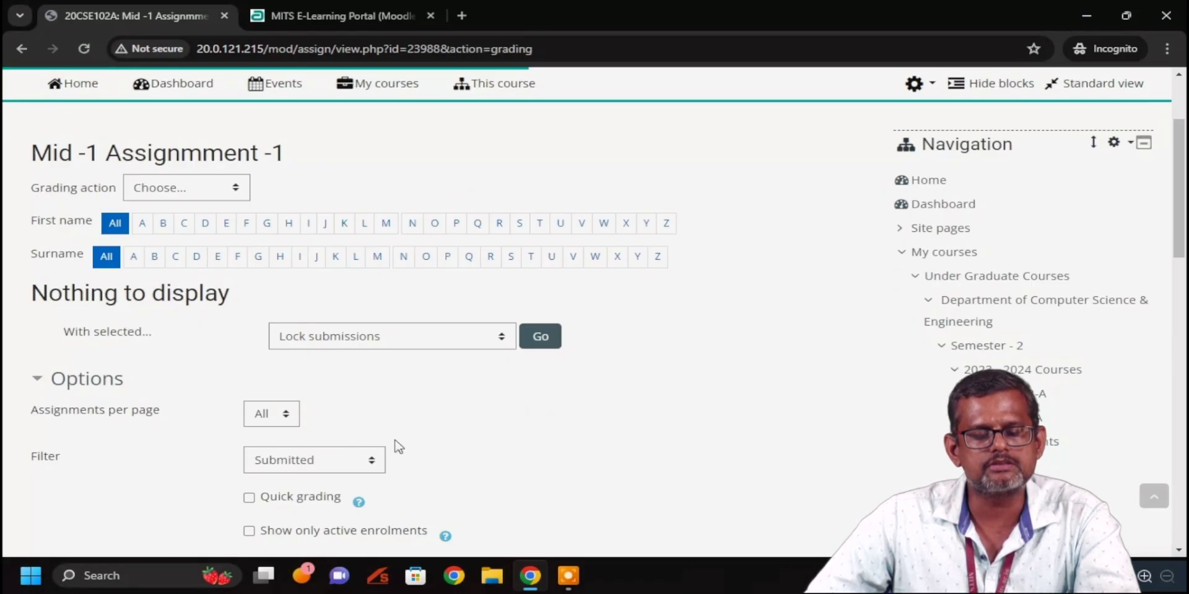
{"action": "scroll", "coordinate": [394, 441], "scroll_direction": "down", "scroll_amount": 1}
{"action": "scroll", "coordinate": [395, 443], "scroll_direction": "down", "scroll_amount": 2}
{"action": "scroll", "coordinate": [366, 311], "scroll_direction": "up", "scroll_amount": 4}
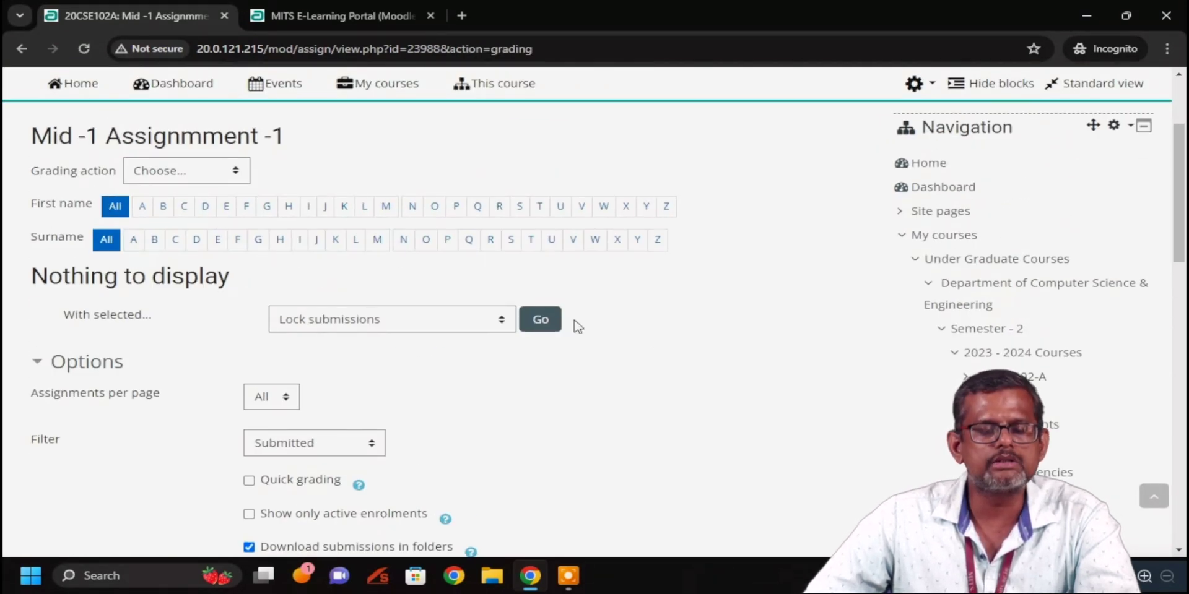
{"action": "scroll", "coordinate": [611, 346], "scroll_direction": "down", "scroll_amount": 4}
{"action": "scroll", "coordinate": [612, 348], "scroll_direction": "up", "scroll_amount": 7}
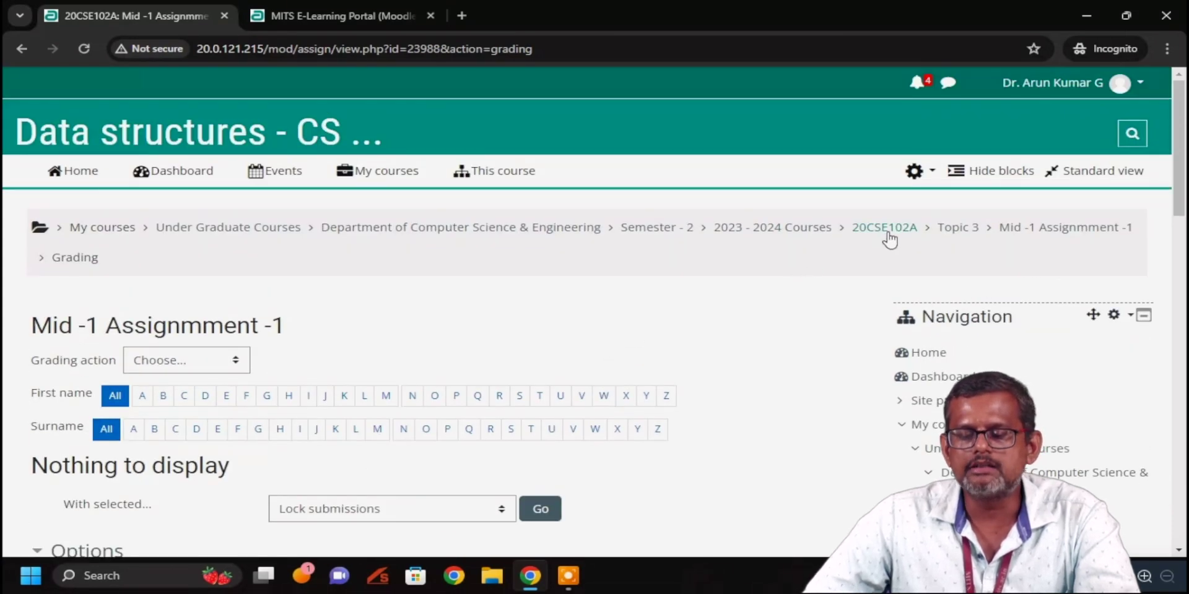
{"action": "left_click", "coordinate": [890, 232]}
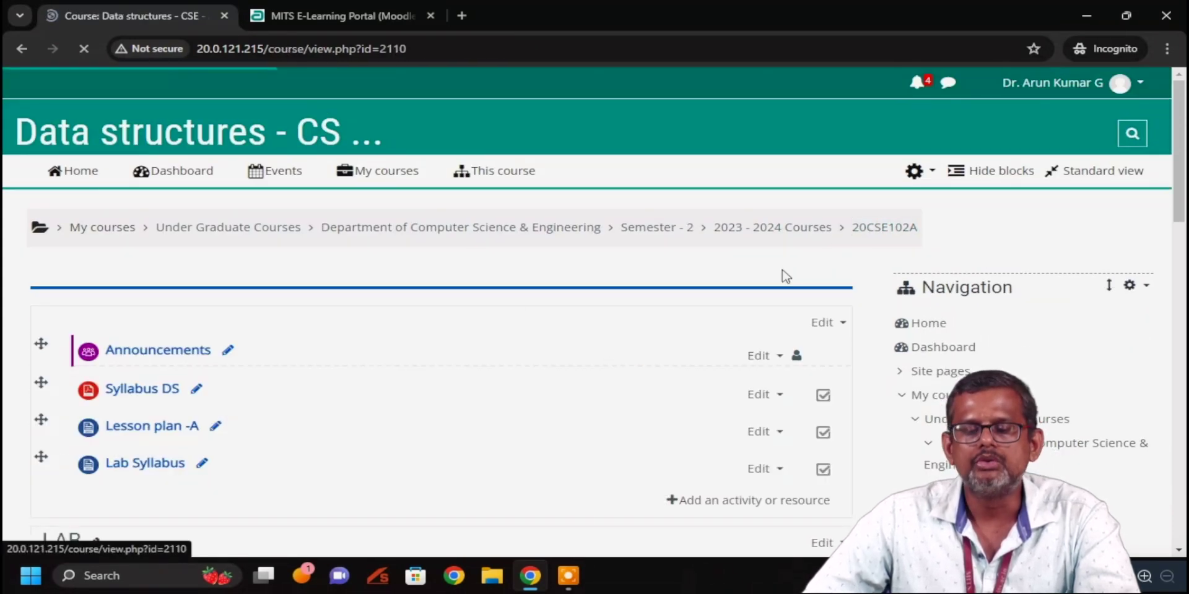
Open Mid -1 Assignmment -1 from Topic 3 and review its grading summary (69 participants, 0 submitted)
{"action": "scroll", "coordinate": [244, 323], "scroll_direction": "down", "scroll_amount": 20}
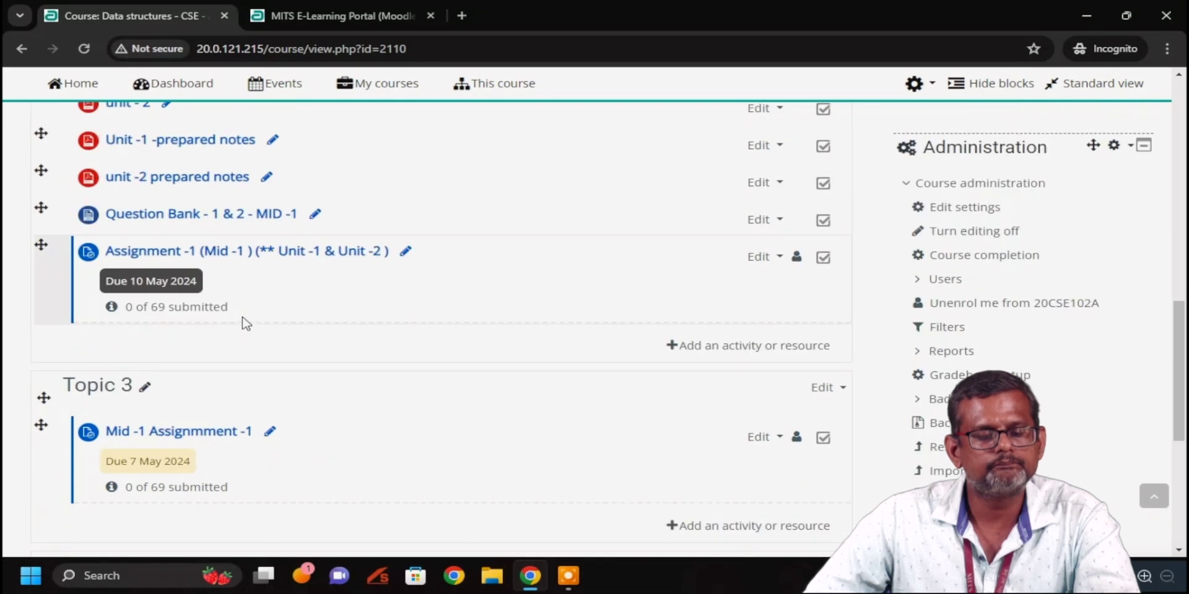
{"action": "scroll", "coordinate": [246, 323], "scroll_direction": "down", "scroll_amount": 1}
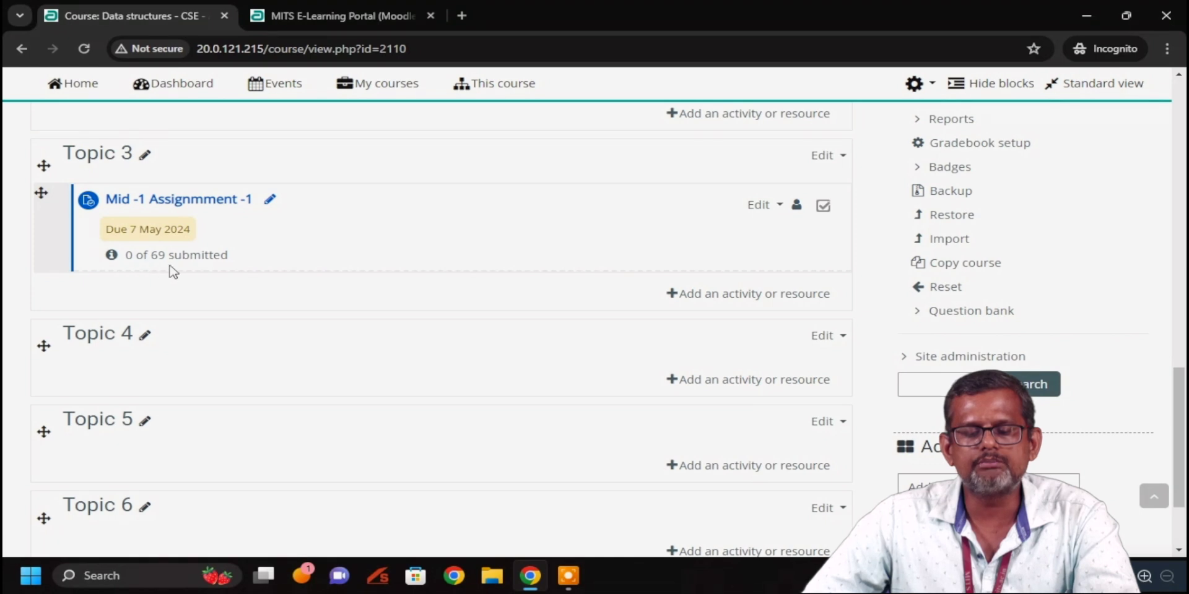
{"action": "left_click", "coordinate": [192, 208]}
{"action": "scroll", "coordinate": [343, 275], "scroll_direction": "down", "scroll_amount": 5}
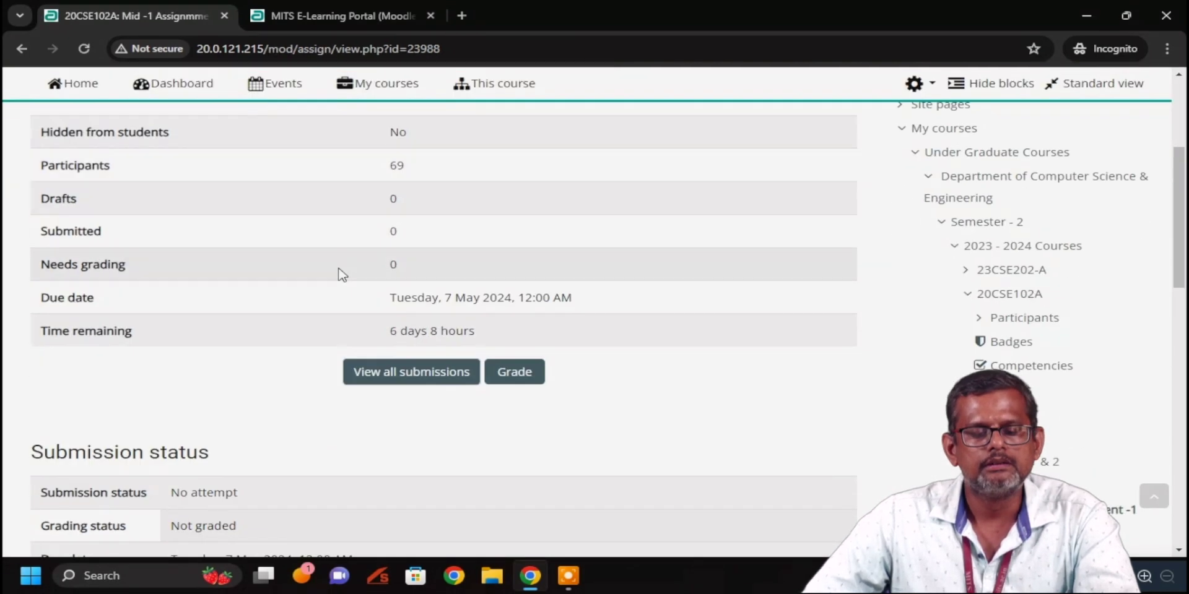
{"action": "scroll", "coordinate": [342, 275], "scroll_direction": "down", "scroll_amount": 2}
{"action": "scroll", "coordinate": [342, 275], "scroll_direction": "up", "scroll_amount": 4}
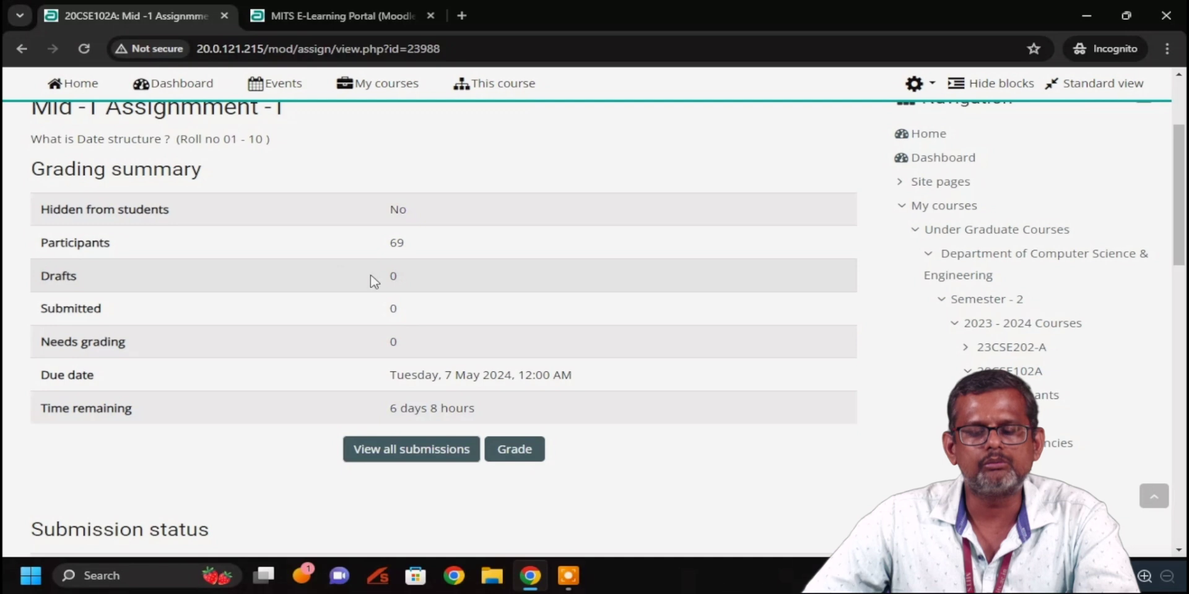
{"action": "scroll", "coordinate": [350, 259], "scroll_direction": "up", "scroll_amount": 3}
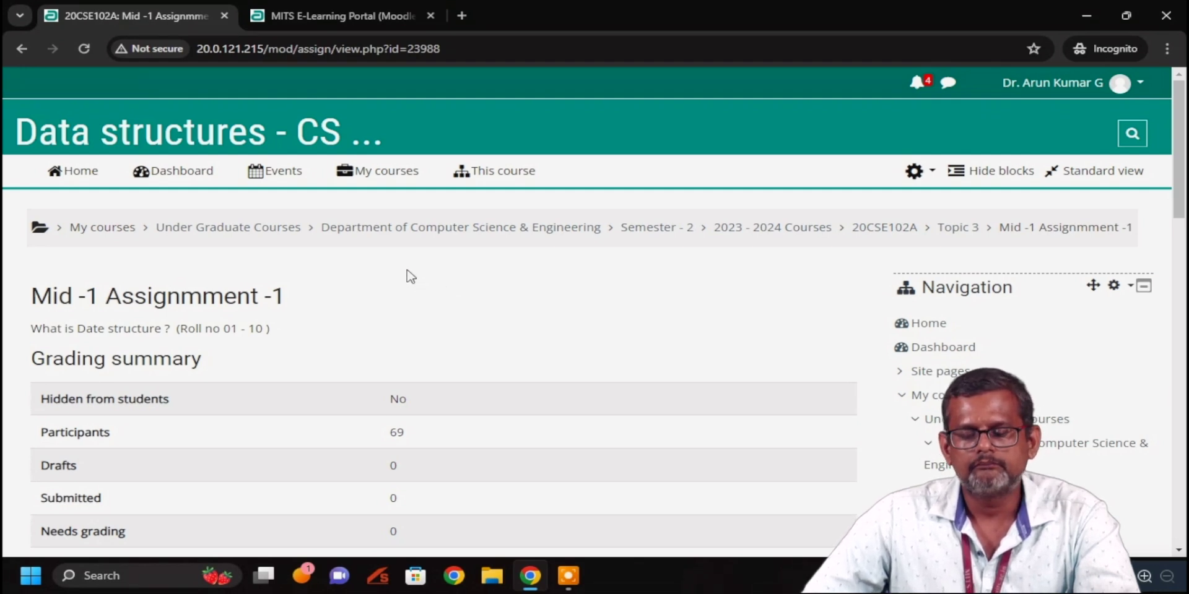
{"action": "left_click", "coordinate": [340, 17]}
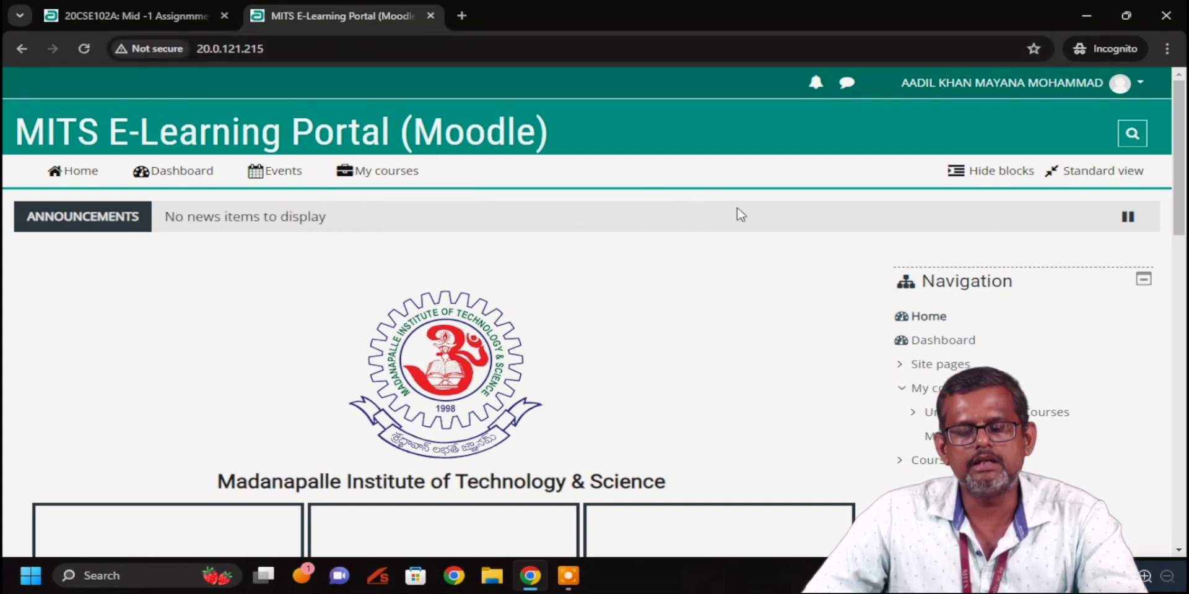
In the second tab, browse to Under Graduate Courses > CSE > Semester - 2 > 2023 - 2024 Courses
{"action": "left_click", "coordinate": [915, 459]}
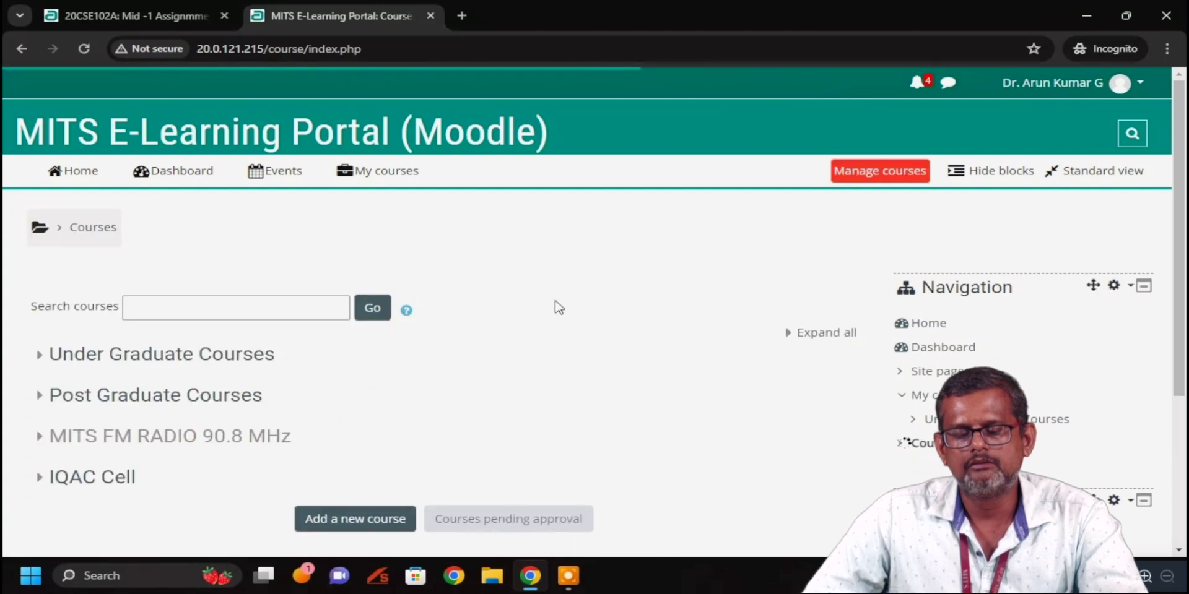
{"action": "scroll", "coordinate": [504, 268], "scroll_direction": "down", "scroll_amount": 3}
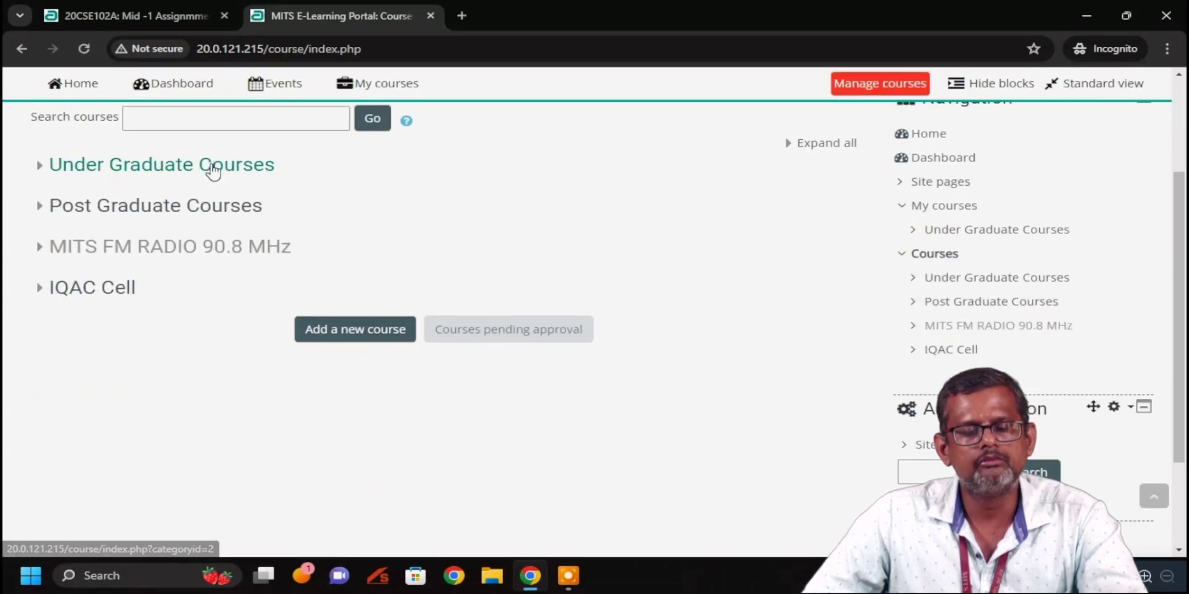
{"action": "left_click", "coordinate": [209, 168]}
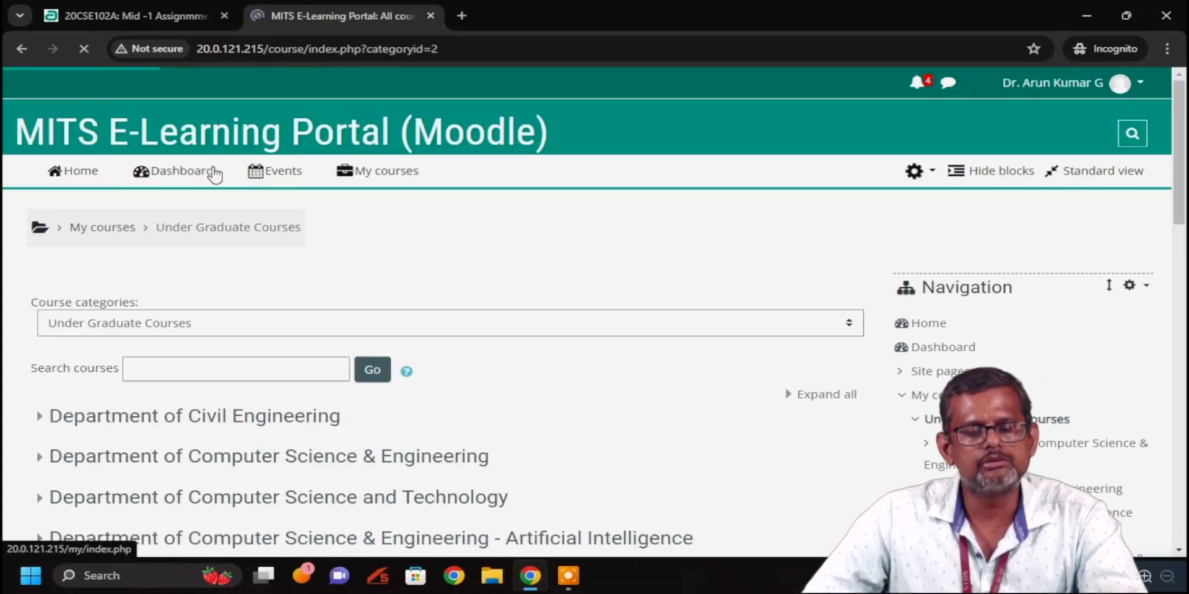
{"action": "left_click", "coordinate": [288, 304]}
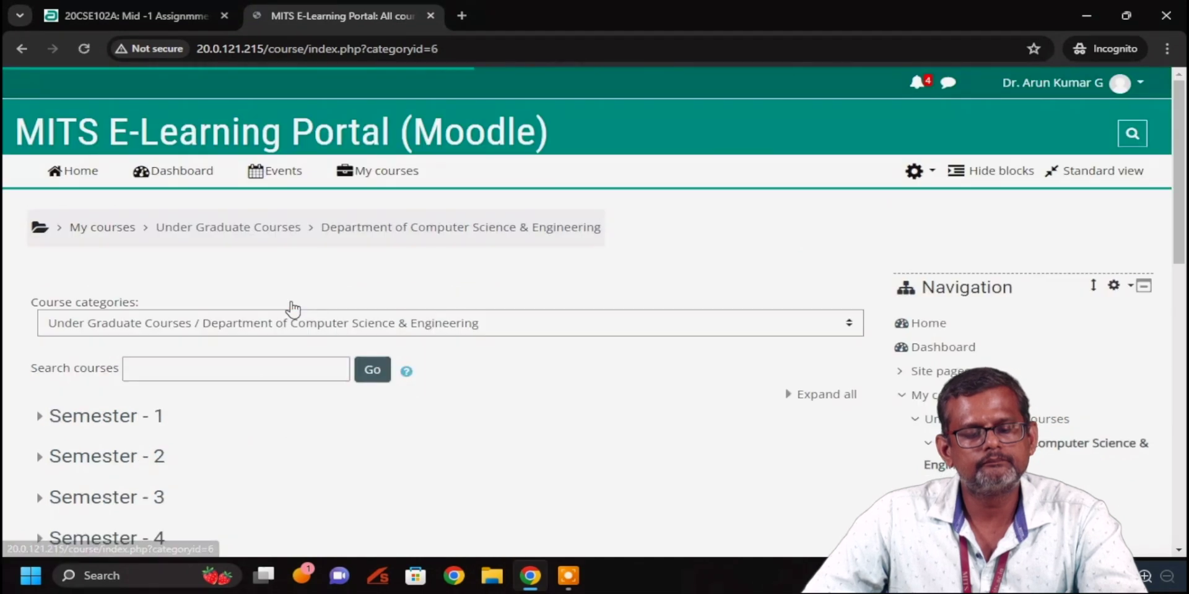
{"action": "scroll", "coordinate": [138, 263], "scroll_direction": "down", "scroll_amount": 3}
{"action": "left_click", "coordinate": [115, 273]}
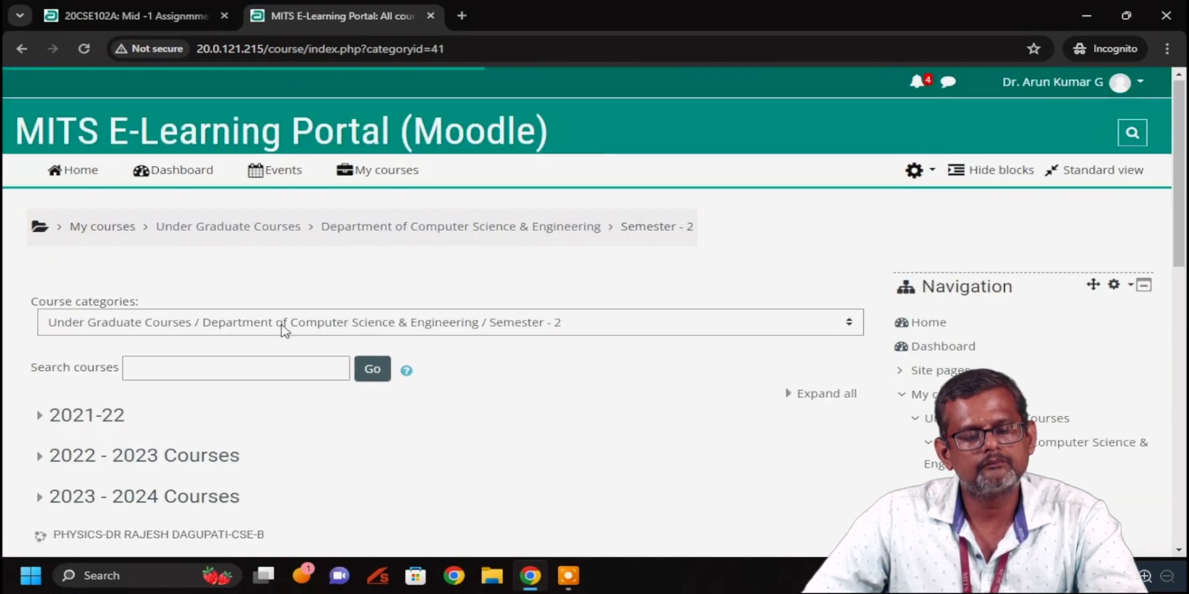
{"action": "scroll", "coordinate": [217, 317], "scroll_direction": "down", "scroll_amount": 3}
{"action": "left_click", "coordinate": [216, 317]}
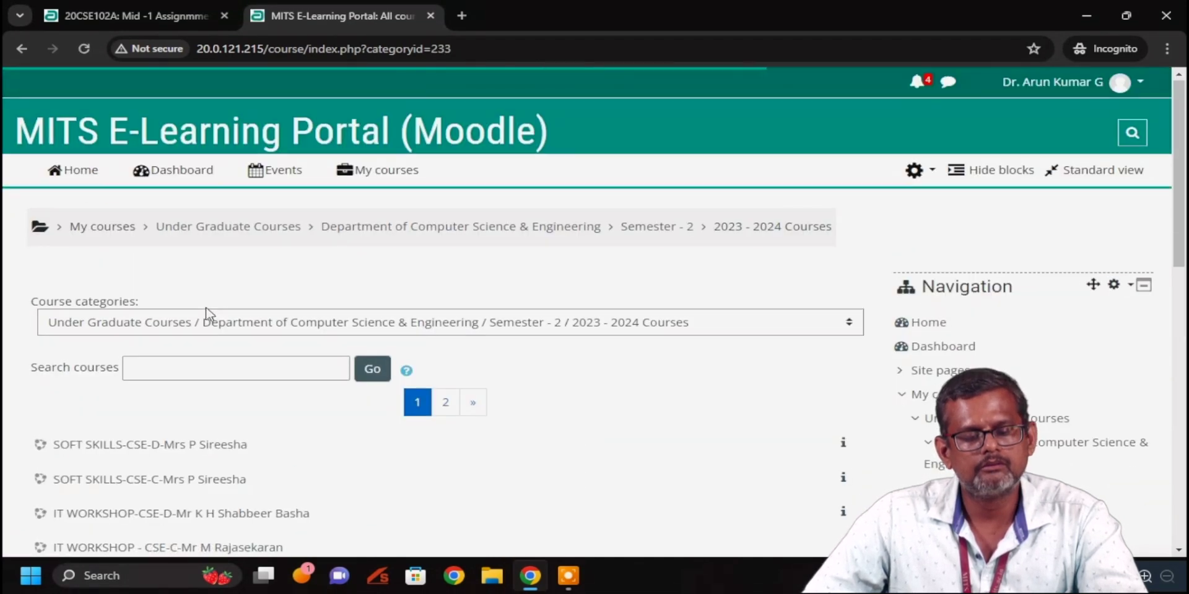
Open the Data structures course on page 2 and go to Mid -1 Assignmment -1
{"action": "scroll", "coordinate": [209, 314], "scroll_direction": "down", "scroll_amount": 4}
{"action": "scroll", "coordinate": [239, 300], "scroll_direction": "down", "scroll_amount": 2}
{"action": "scroll", "coordinate": [417, 266], "scroll_direction": "up", "scroll_amount": 5}
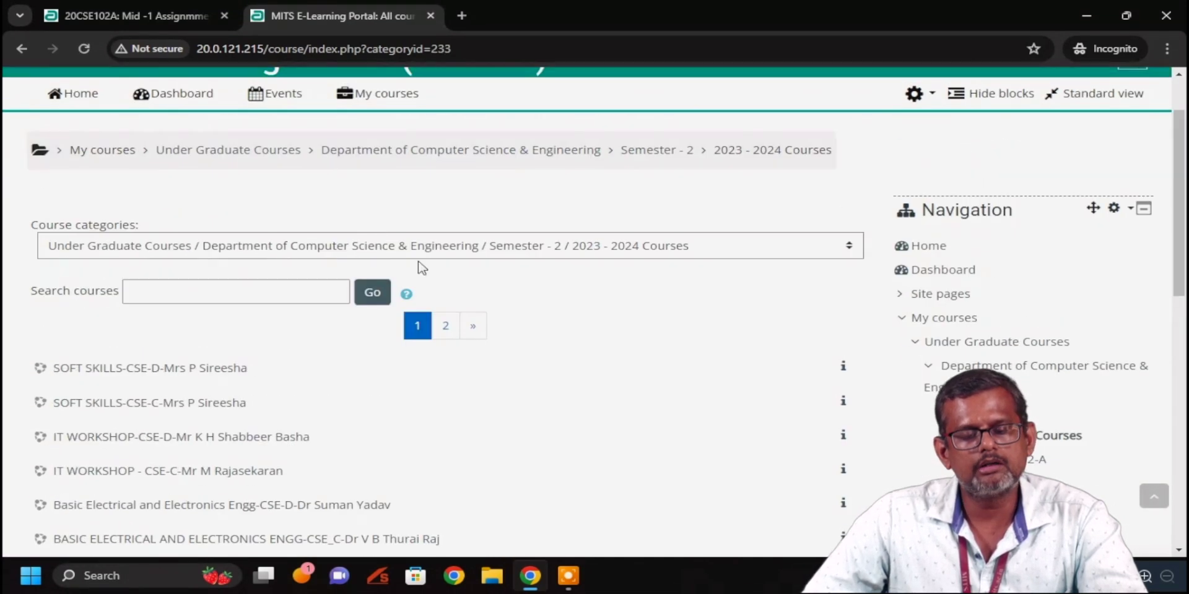
{"action": "left_click", "coordinate": [445, 327]}
{"action": "scroll", "coordinate": [478, 278], "scroll_direction": "down", "scroll_amount": 4}
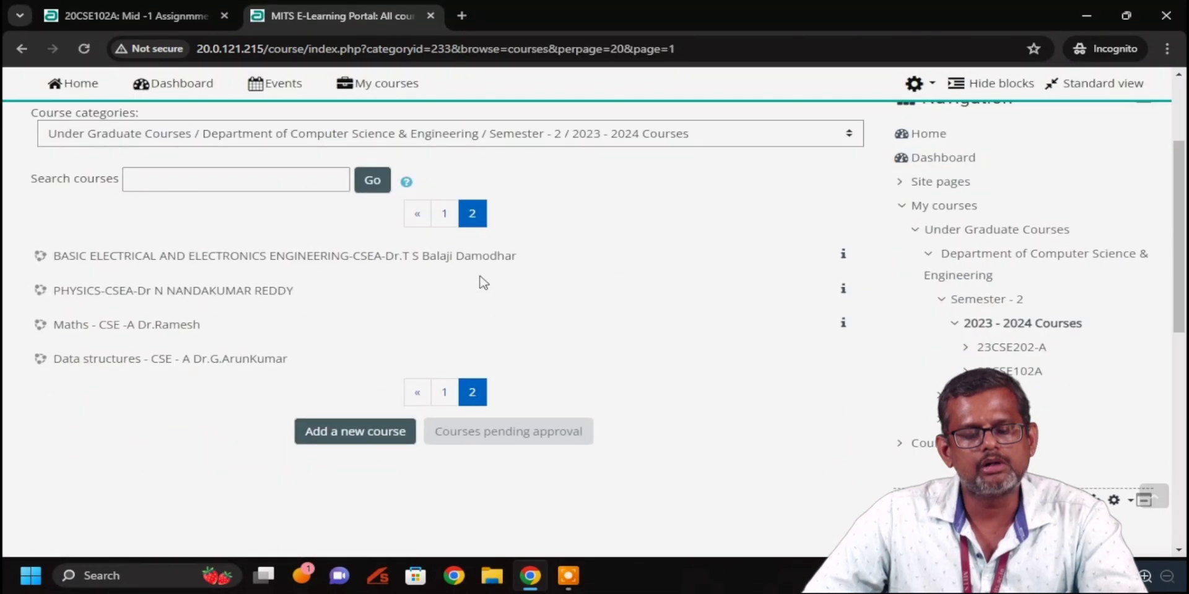
{"action": "left_click", "coordinate": [123, 282]}
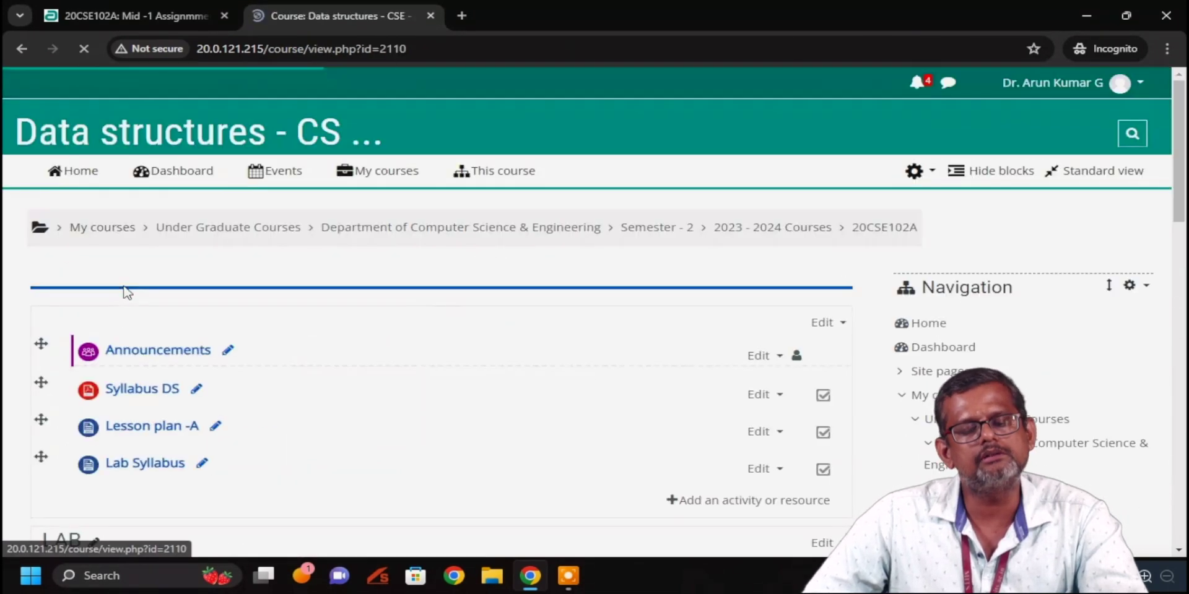
{"action": "scroll", "coordinate": [358, 349], "scroll_direction": "down", "scroll_amount": 15}
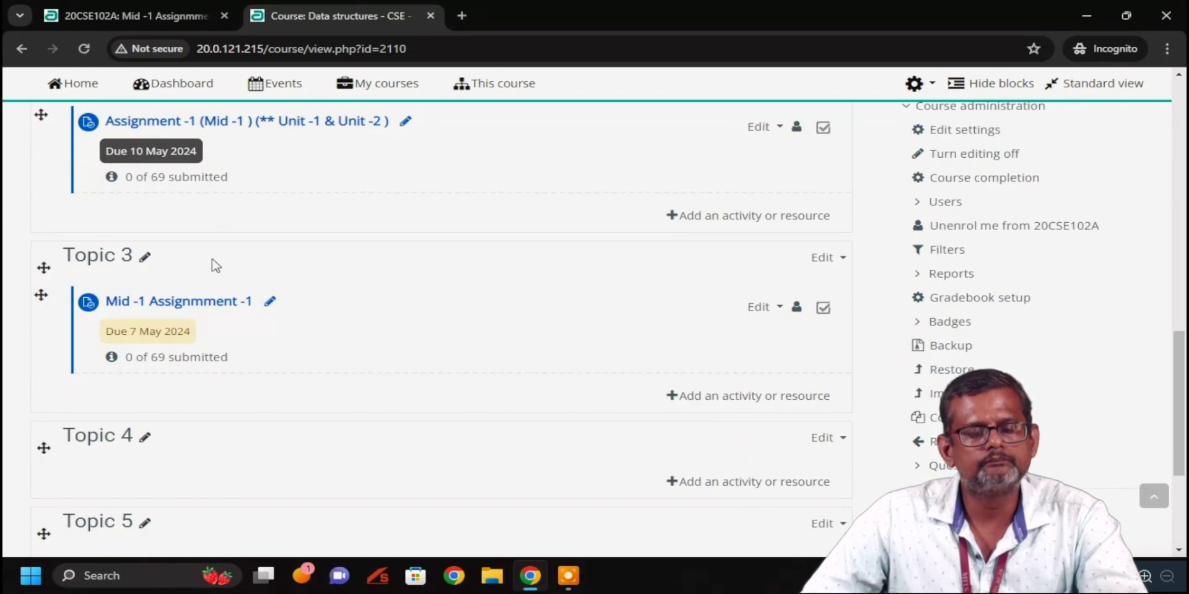
{"action": "scroll", "coordinate": [234, 279], "scroll_direction": "down", "scroll_amount": 2}
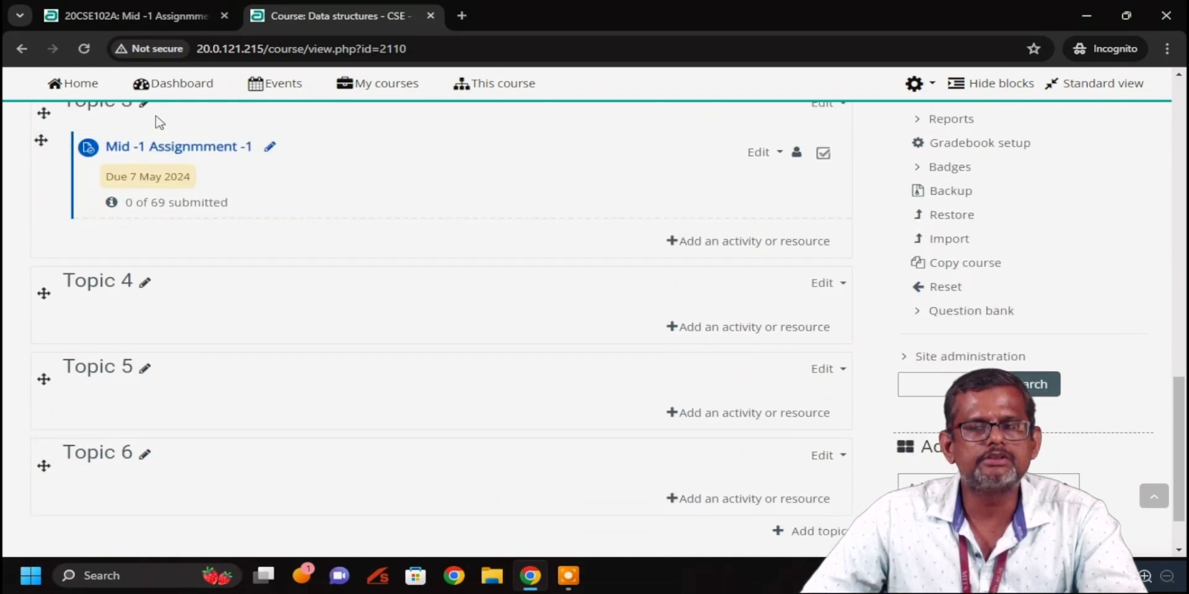
{"action": "left_click", "coordinate": [197, 155]}
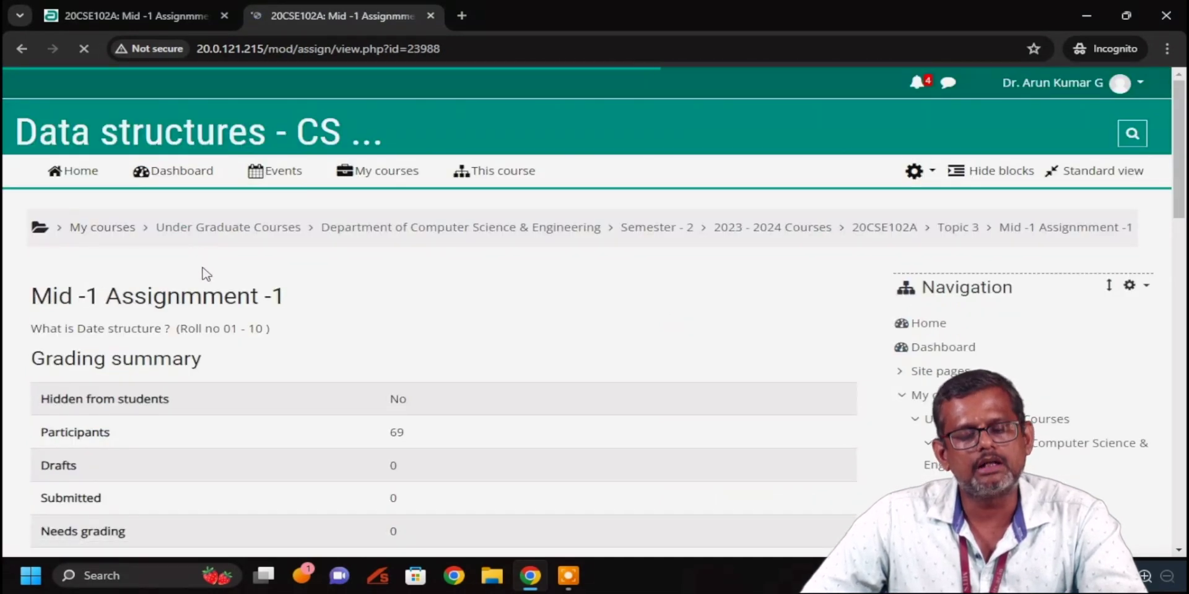
Highlight the question text 'What is Date structure ?' on the assignment page
{"action": "left_click", "coordinate": [34, 328]}
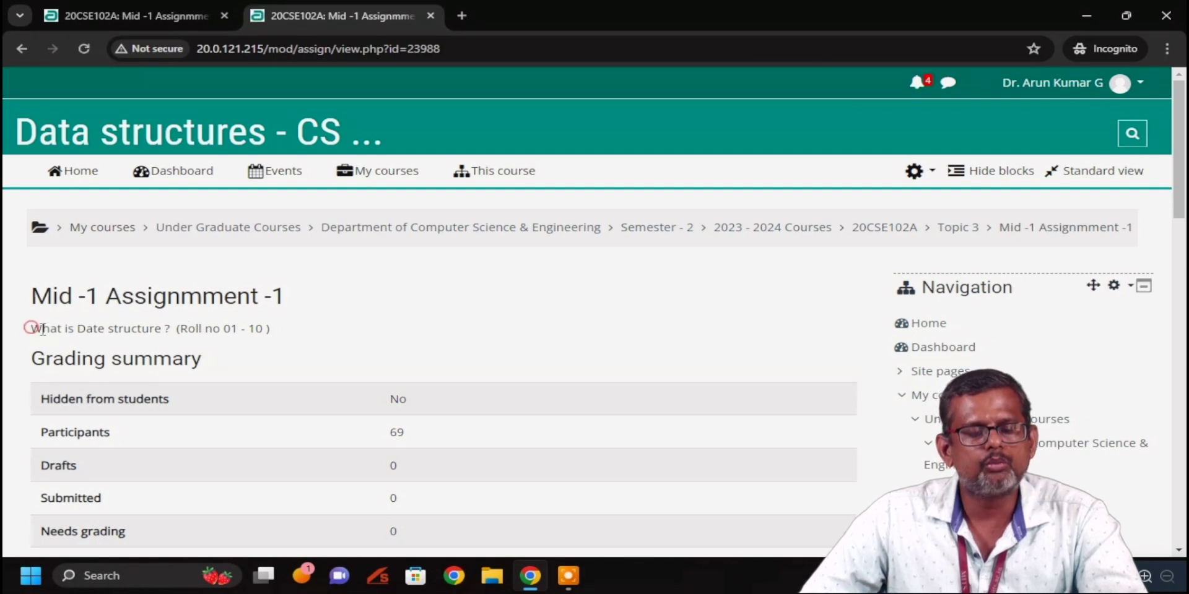
{"action": "left_click_drag", "start_coordinate": [34, 328], "coordinate": [171, 333]}
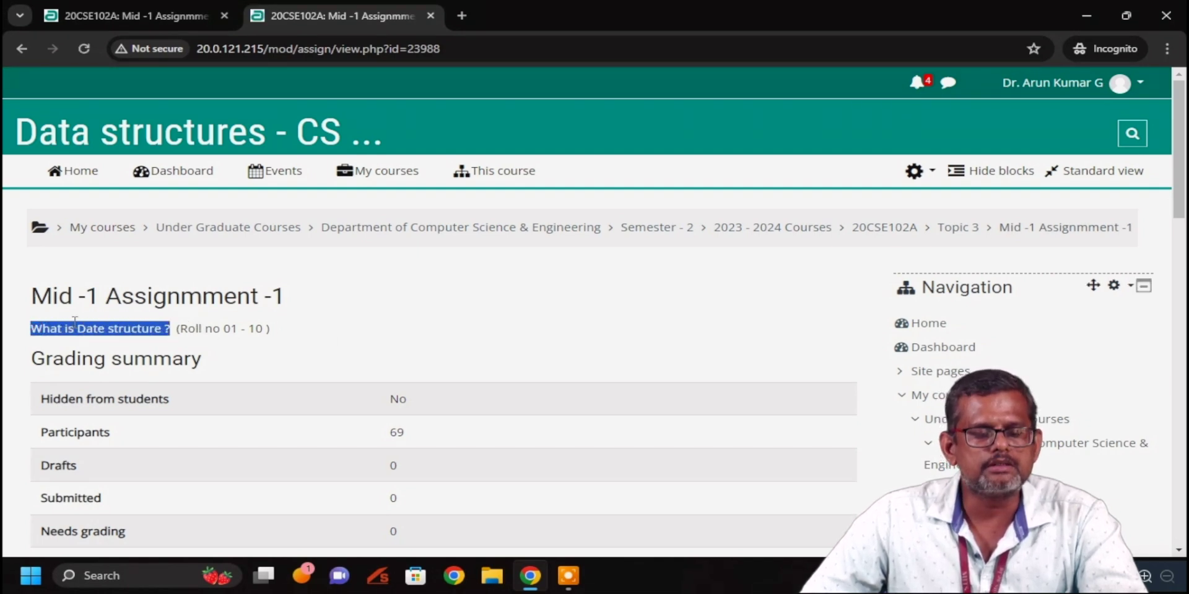
{"action": "left_click", "coordinate": [49, 324]}
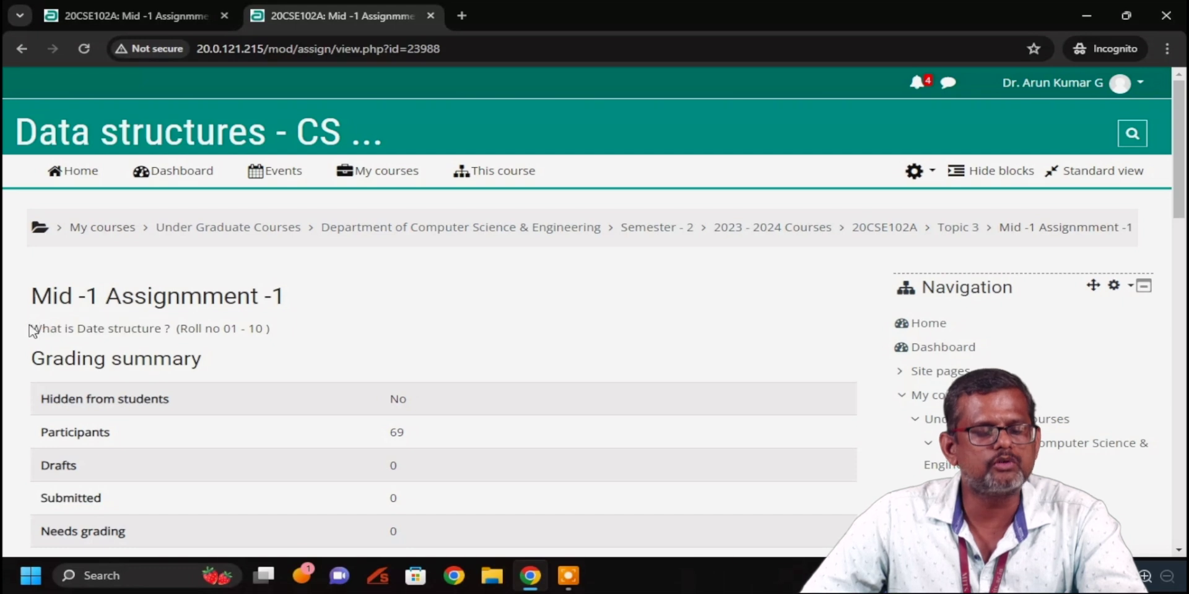
{"action": "left_click_drag", "start_coordinate": [30, 327], "coordinate": [171, 333]}
{"action": "key", "text": "ctrl+c"}
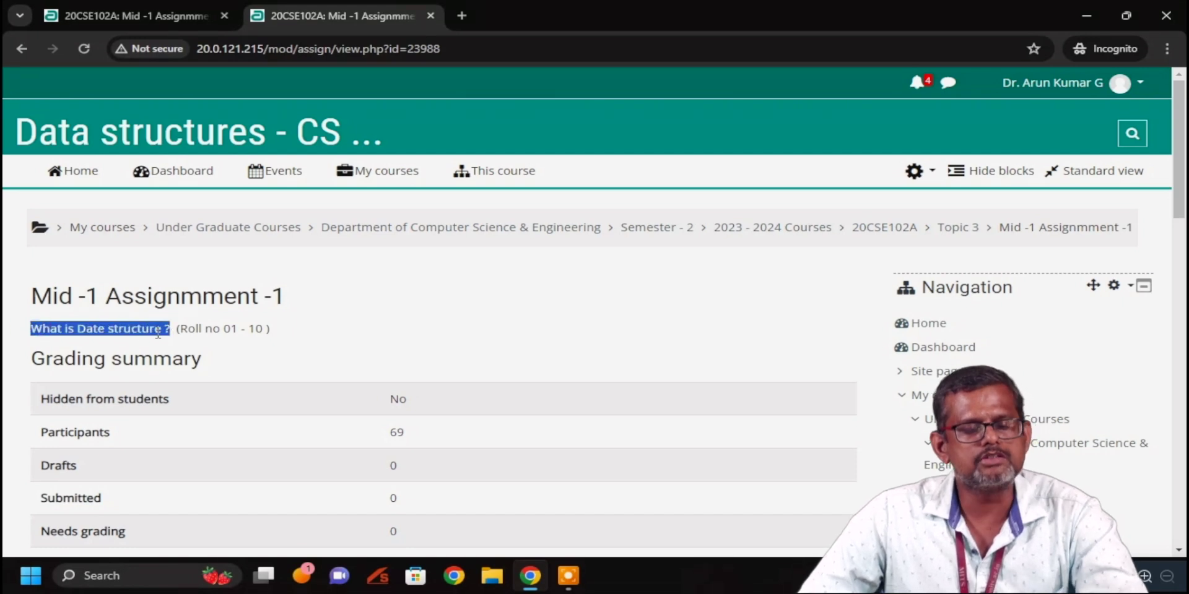
Create a new Word document on the desktop named ass-1 DS and open it in Word
{"action": "left_click", "coordinate": [1080, 17]}
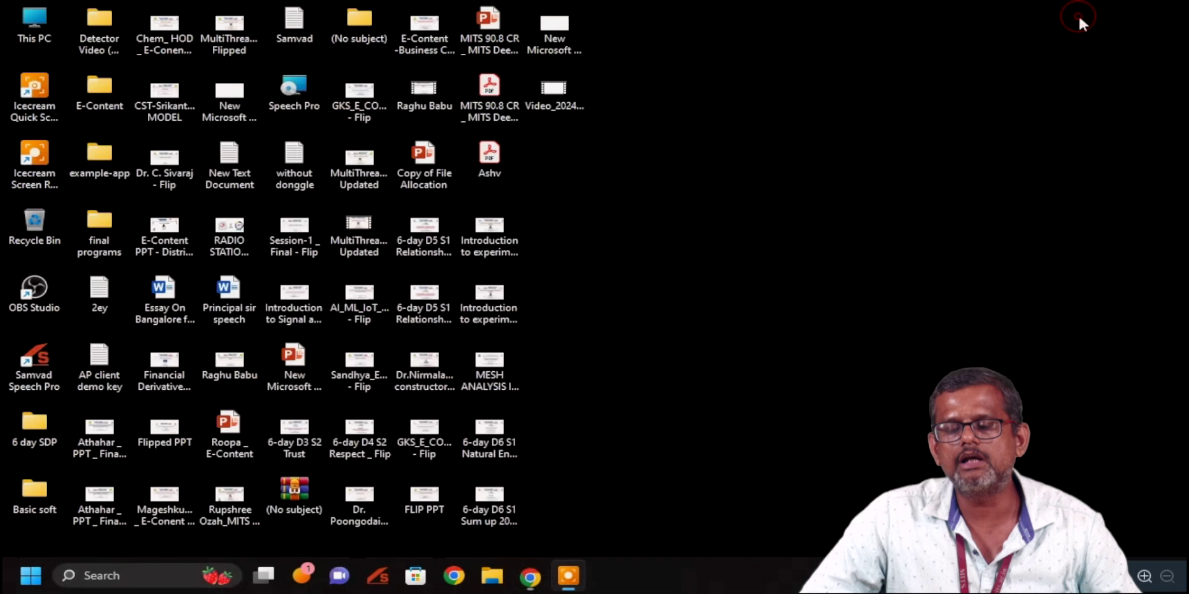
{"action": "right_click", "coordinate": [632, 224]}
{"action": "mouse_move", "coordinate": [686, 322]}
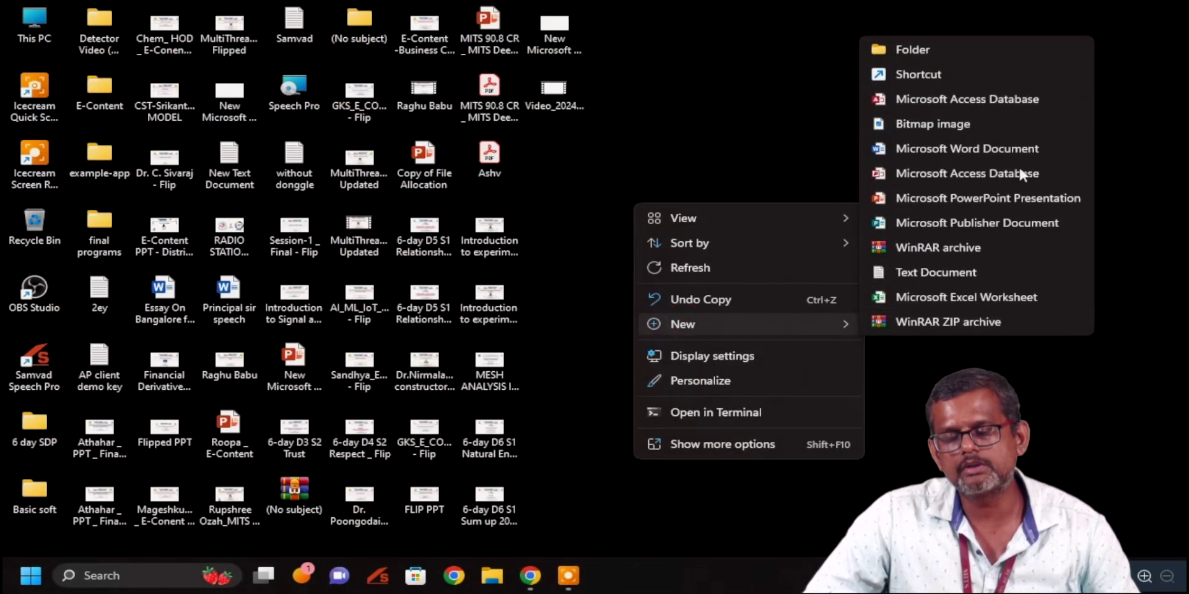
{"action": "left_click", "coordinate": [993, 144]}
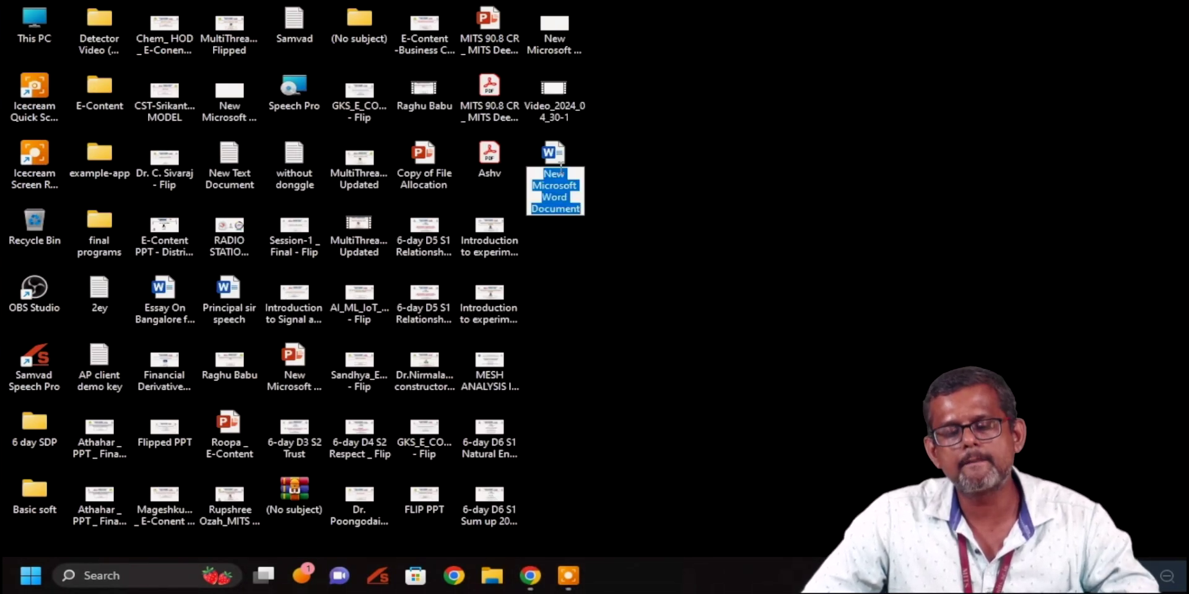
{"action": "type", "text": "ass"}
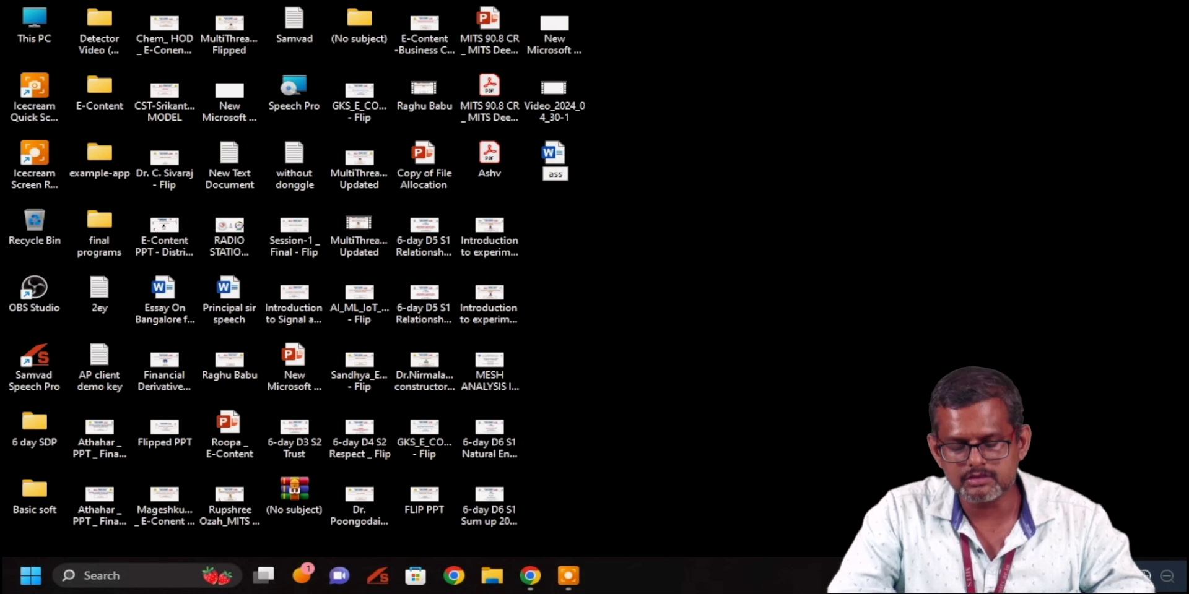
{"action": "type", "text": "-1"}
{"action": "type", "text": "-DS"}
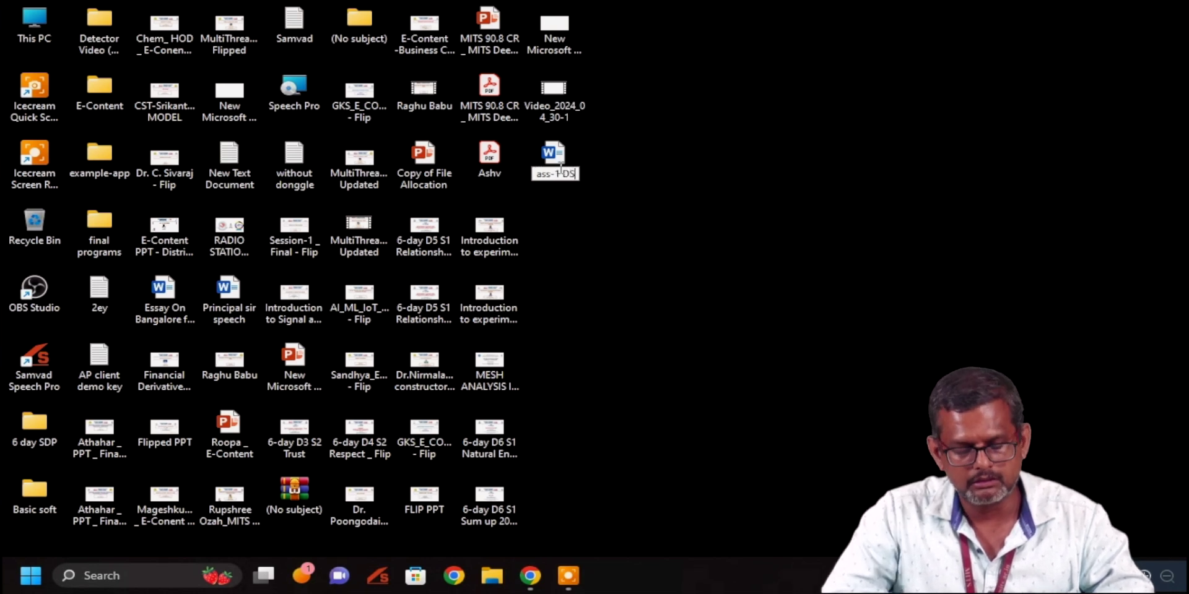
{"action": "left_click", "coordinate": [574, 251]}
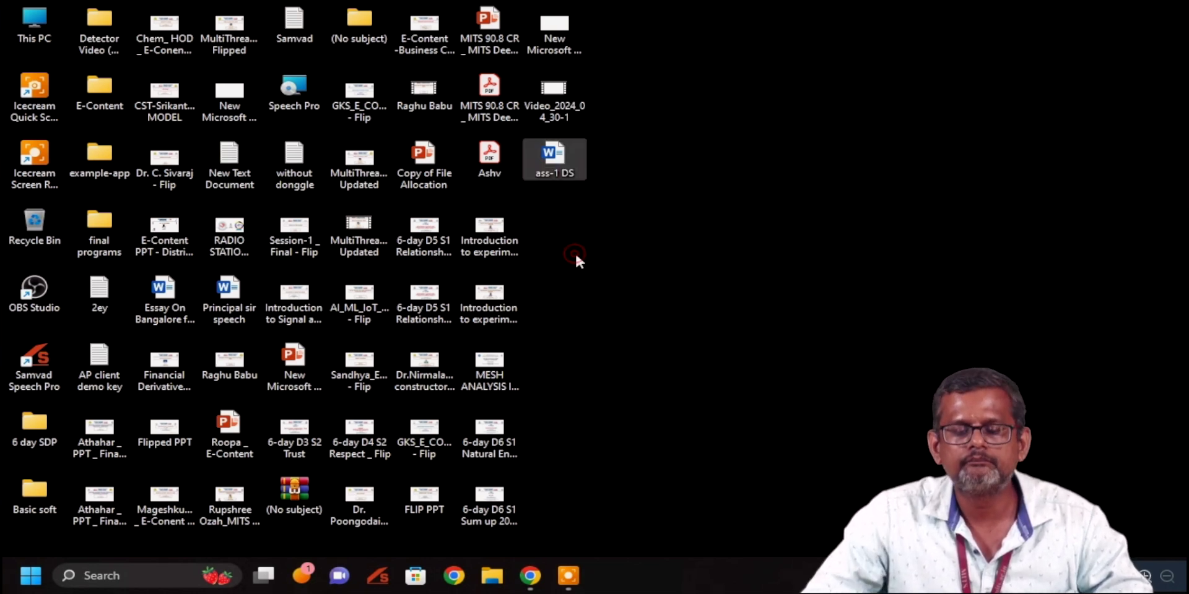
{"action": "double_click", "coordinate": [553, 156]}
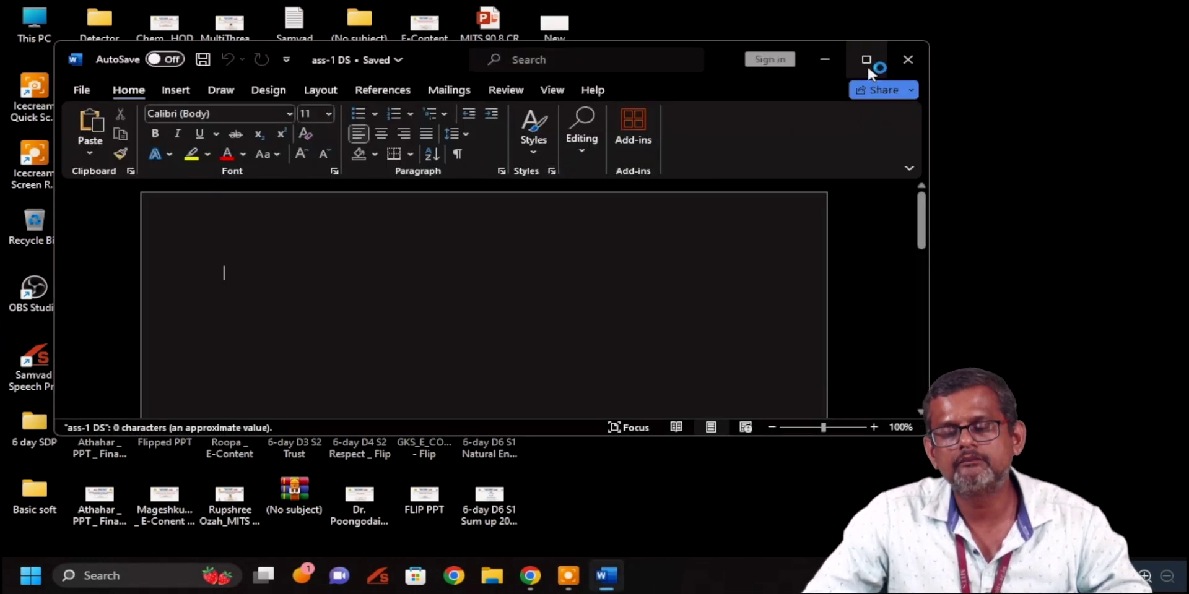
Paste the question 'What is Date structure ?' and type a one-line data structure answer beneath it
{"action": "left_click", "coordinate": [867, 59]}
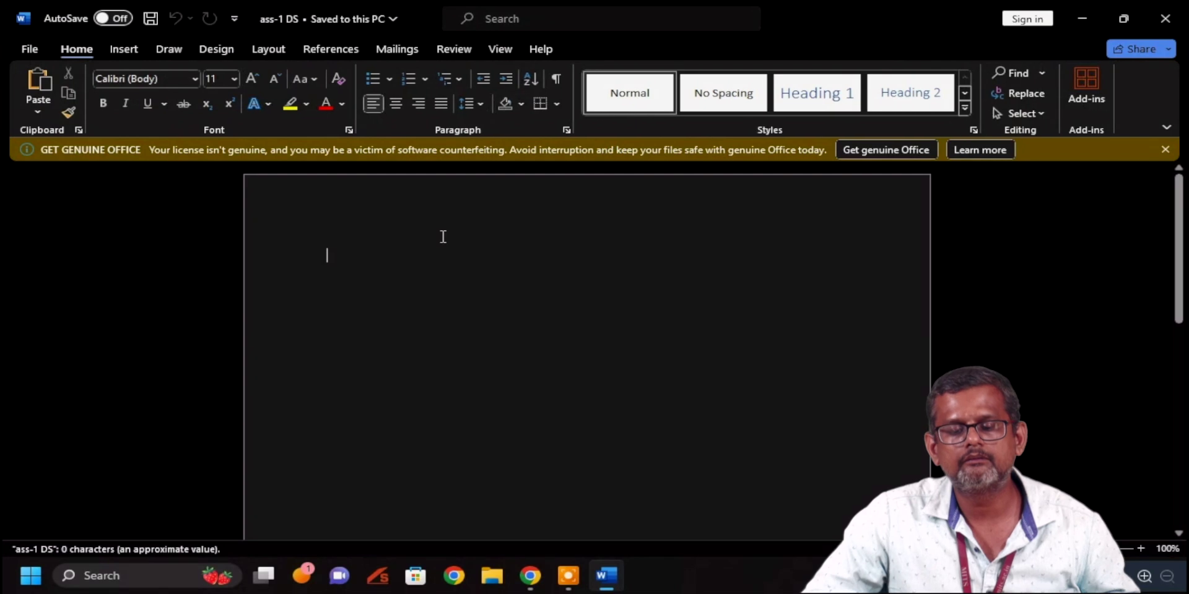
{"action": "key", "text": "ctrl+v"}
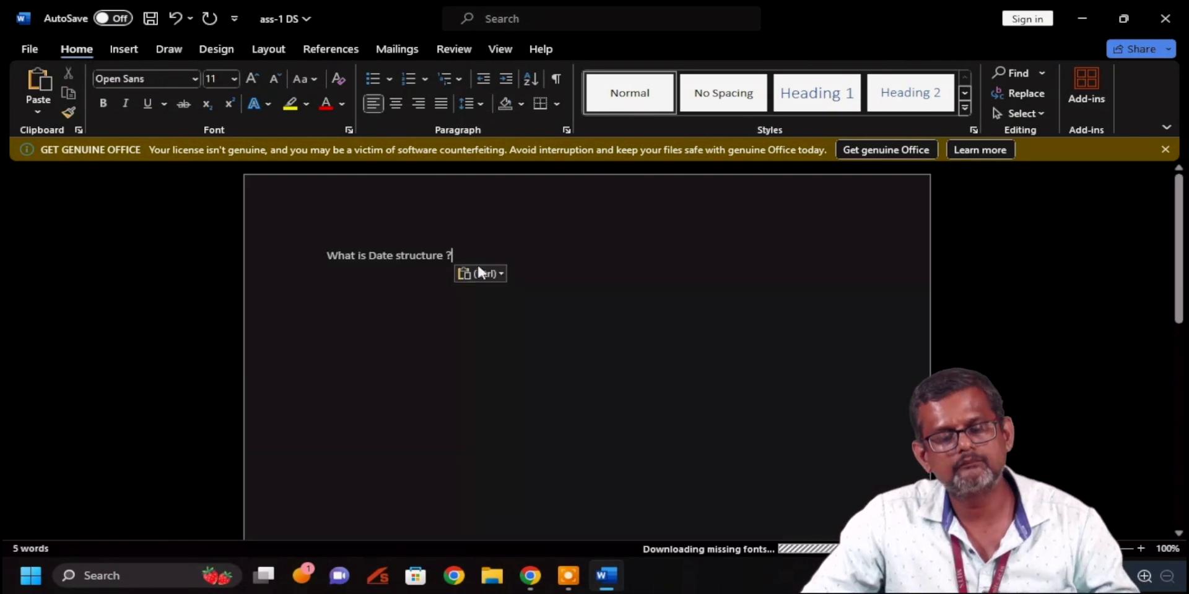
{"action": "key", "text": "Return"}
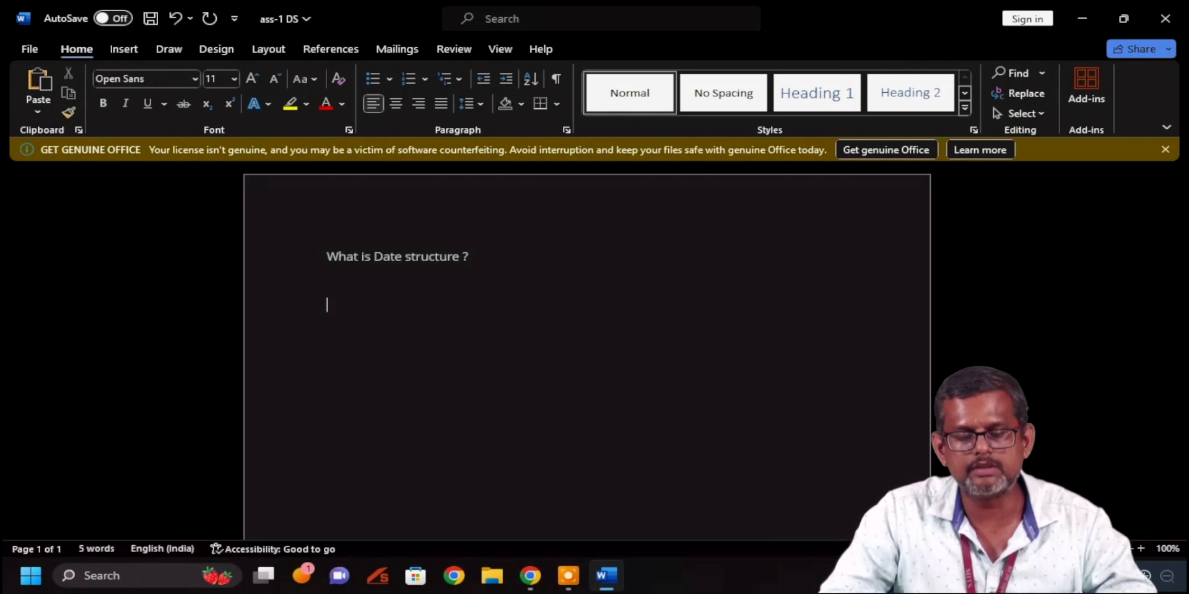
{"action": "type", "text": "Data s"}
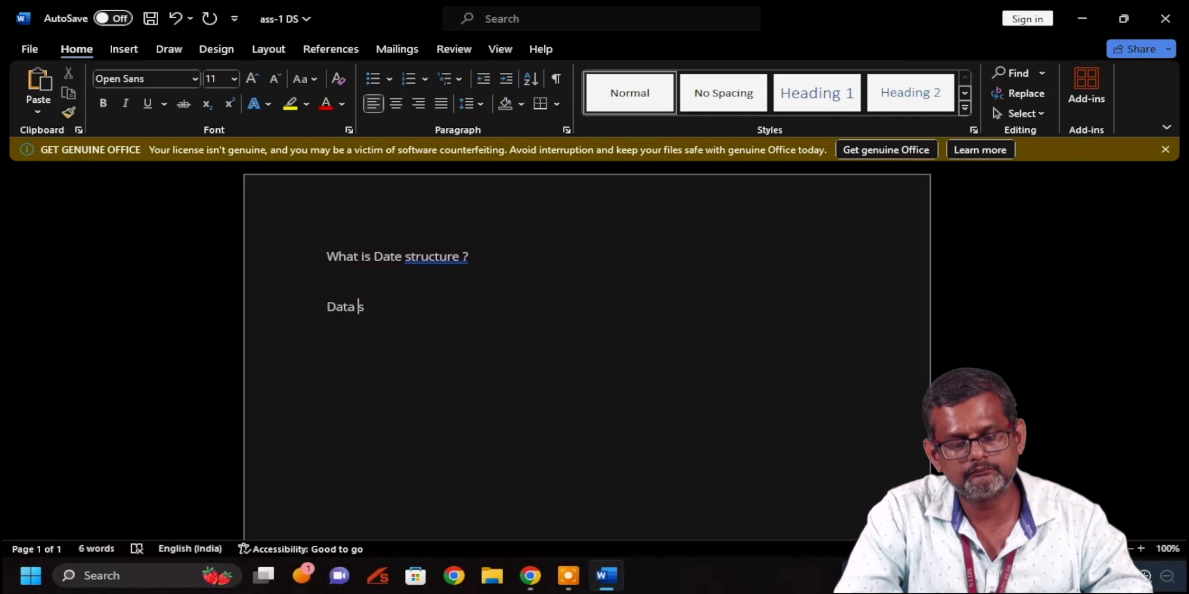
{"action": "type", "text": "tructure "}
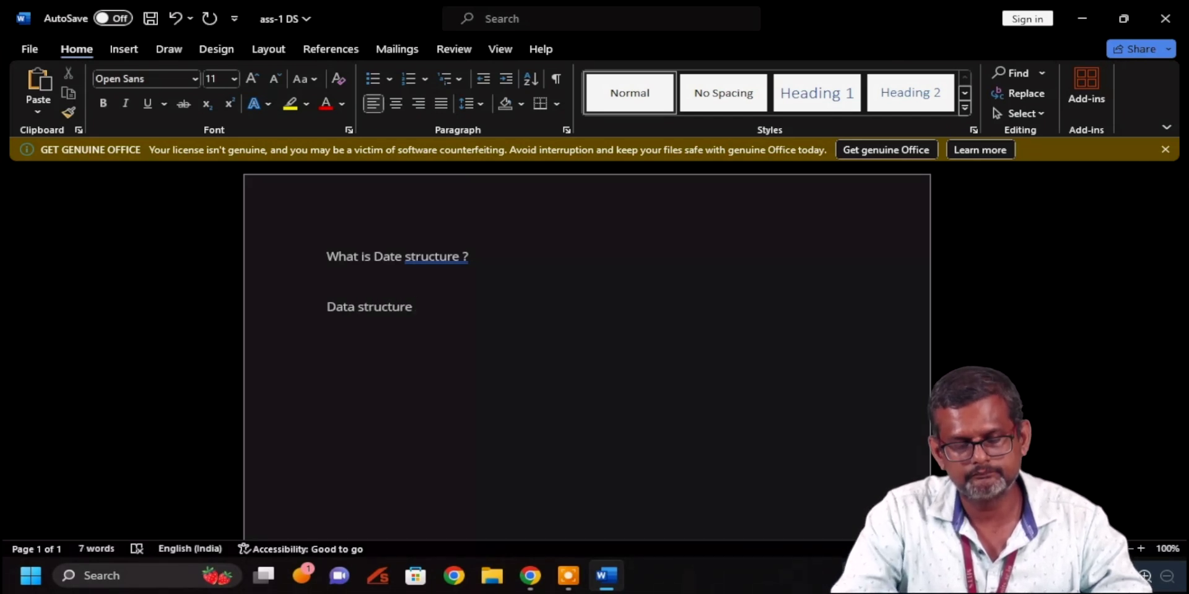
{"action": "type", "text": "will"}
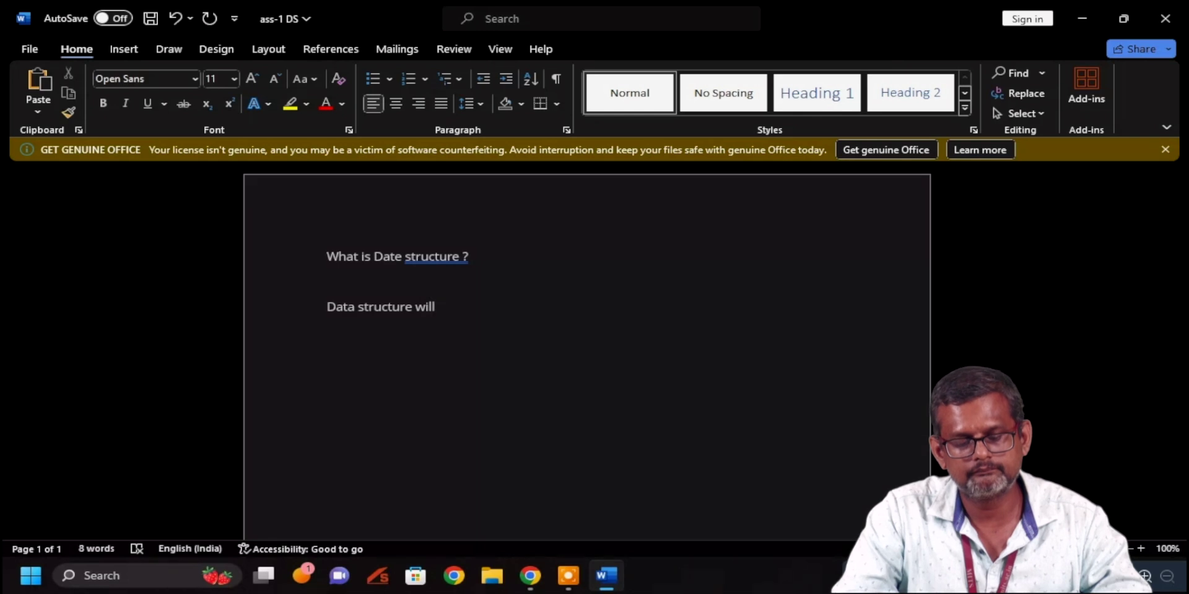
{"action": "key", "text": "BackSpace"}
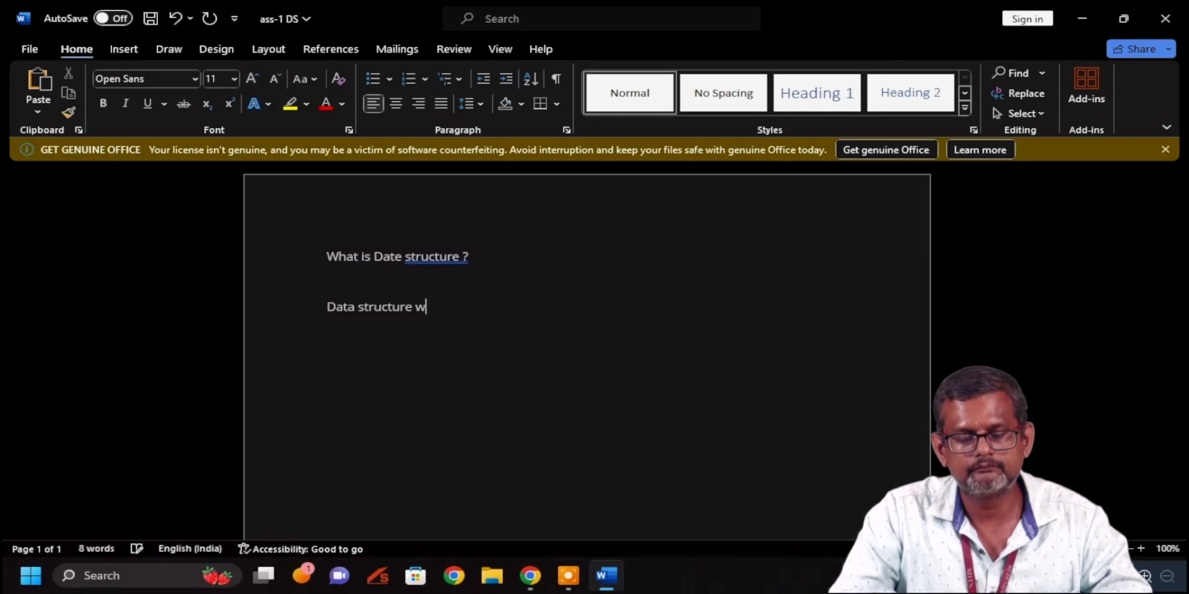
{"action": "key", "text": "BackSpace"}
{"action": "type", "text": "is stud"}
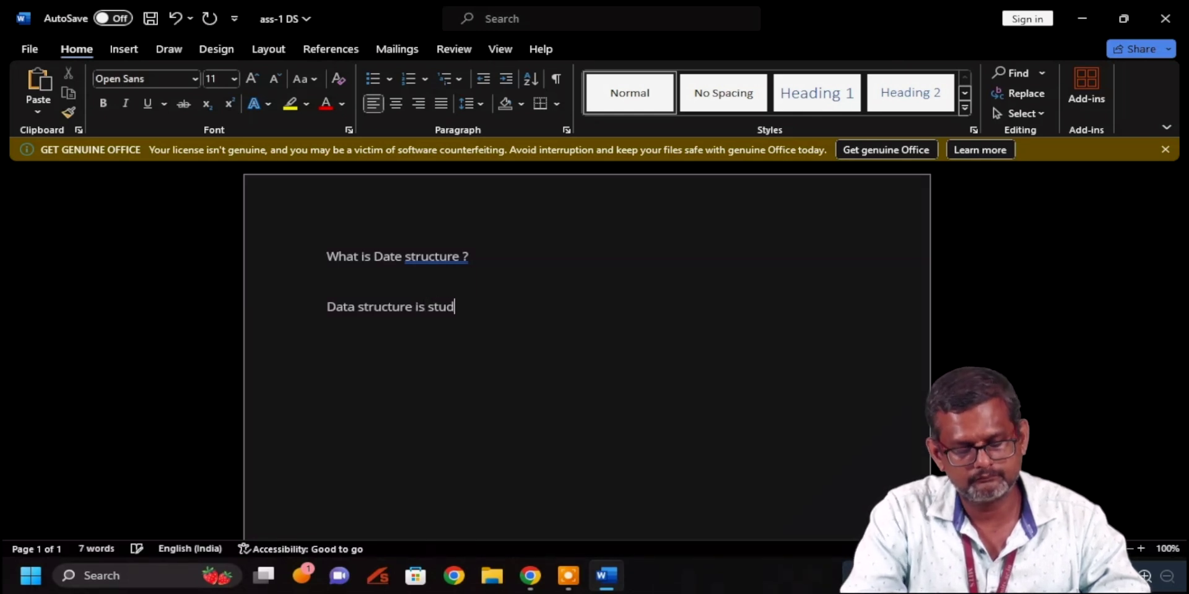
{"action": "type", "text": "y of d"}
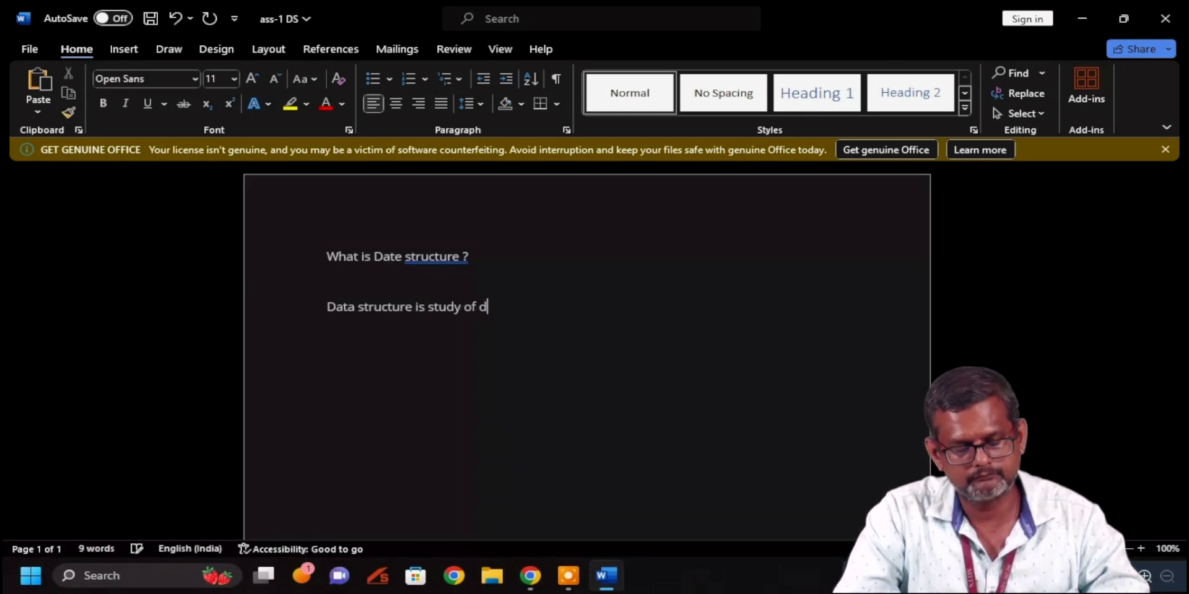
{"action": "type", "text": "ata how "}
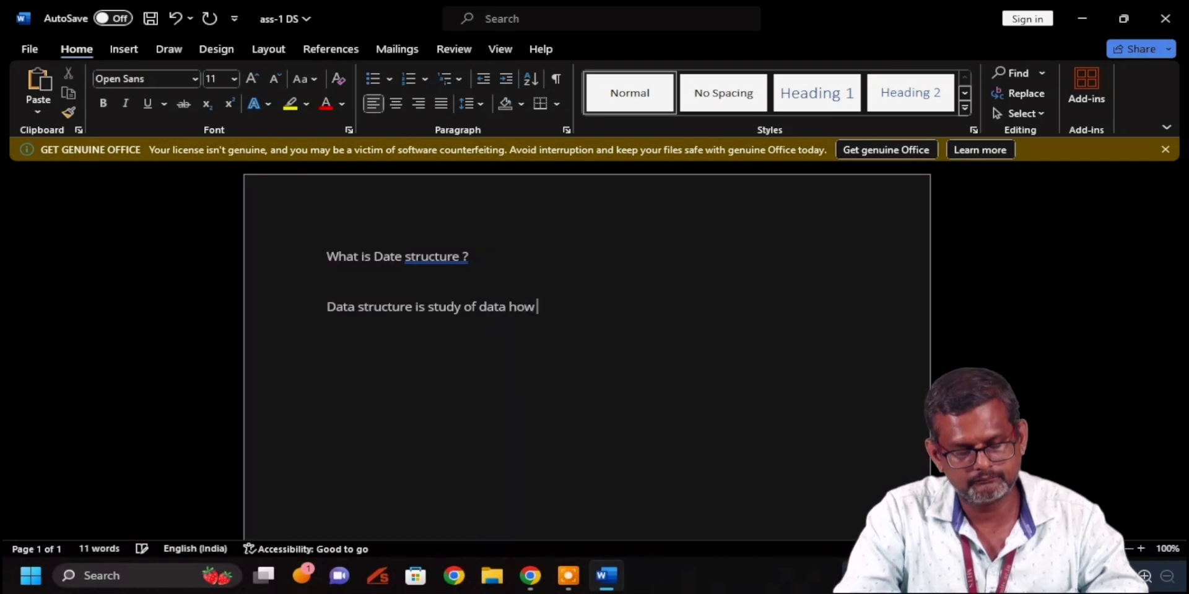
{"action": "type", "text": "dat"}
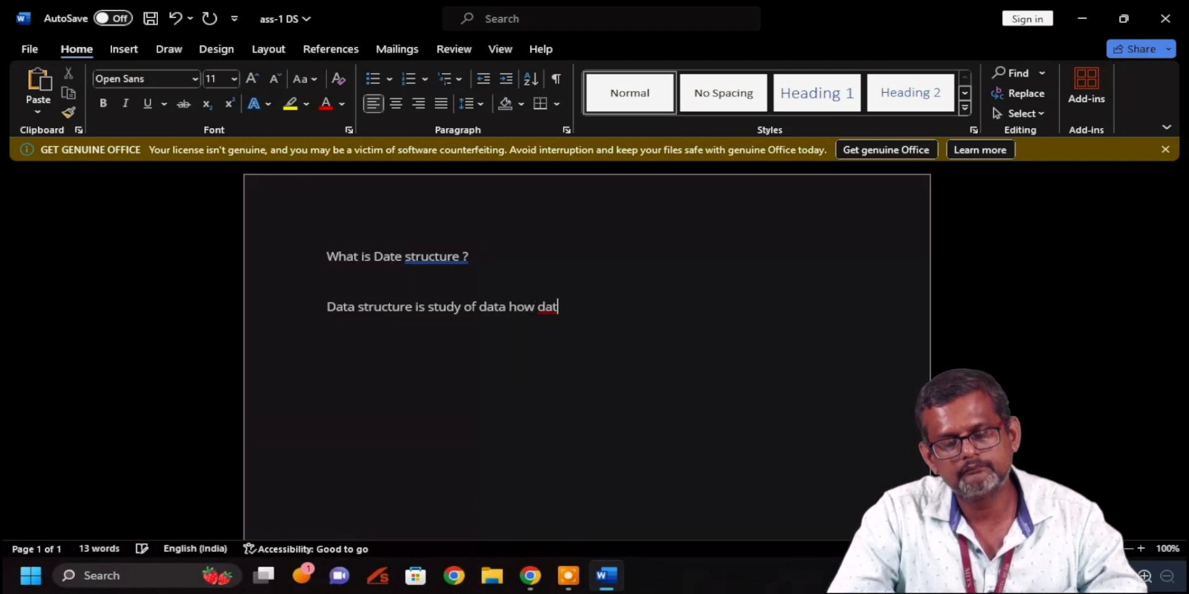
{"action": "type", "text": "s a"}
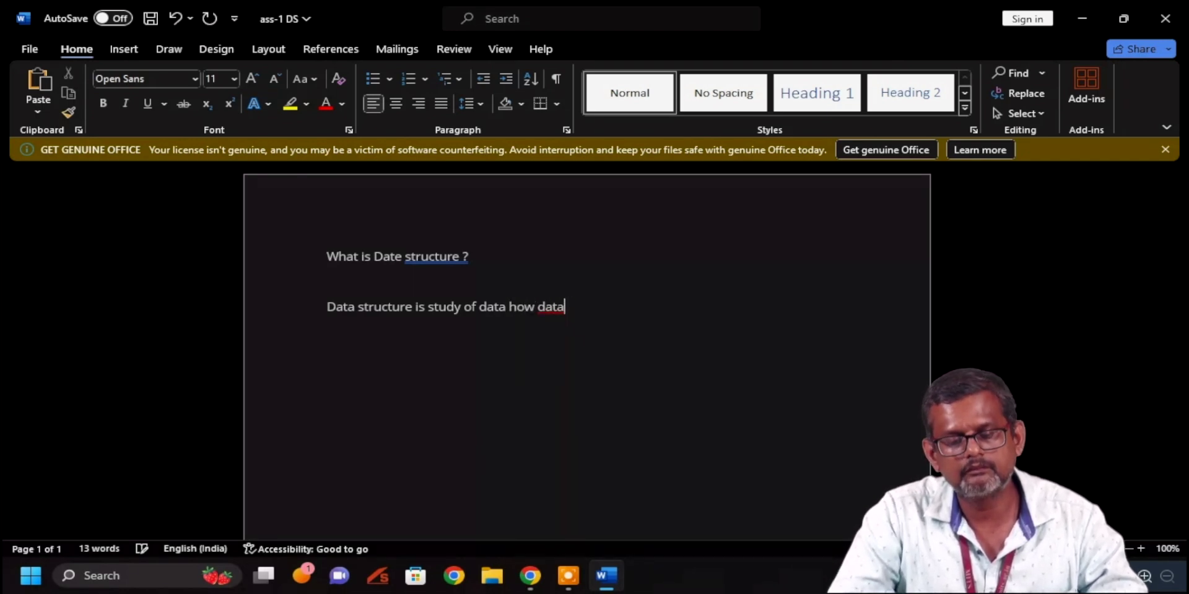
{"action": "type", "text": "s  will be s"}
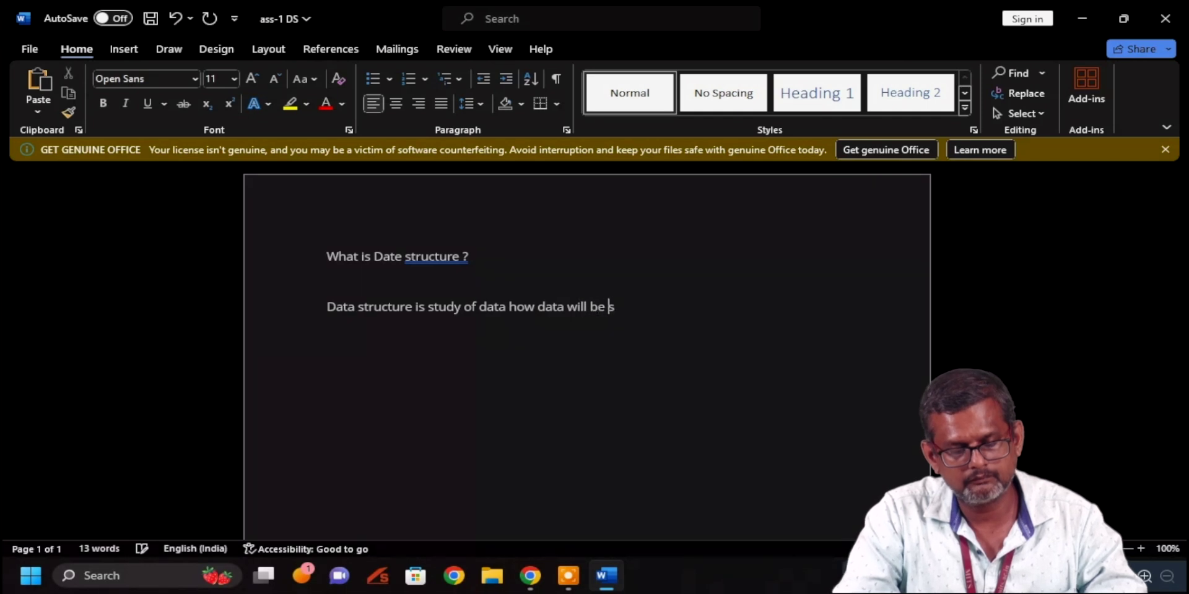
{"action": "type", "text": "t"}
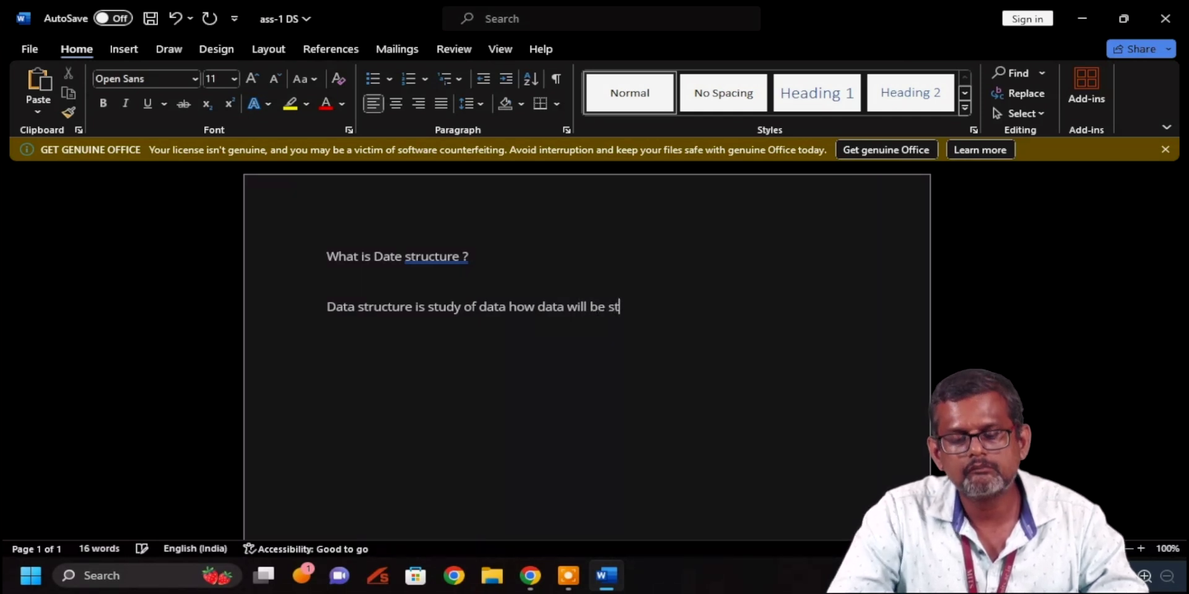
{"action": "type", "text": "ored "}
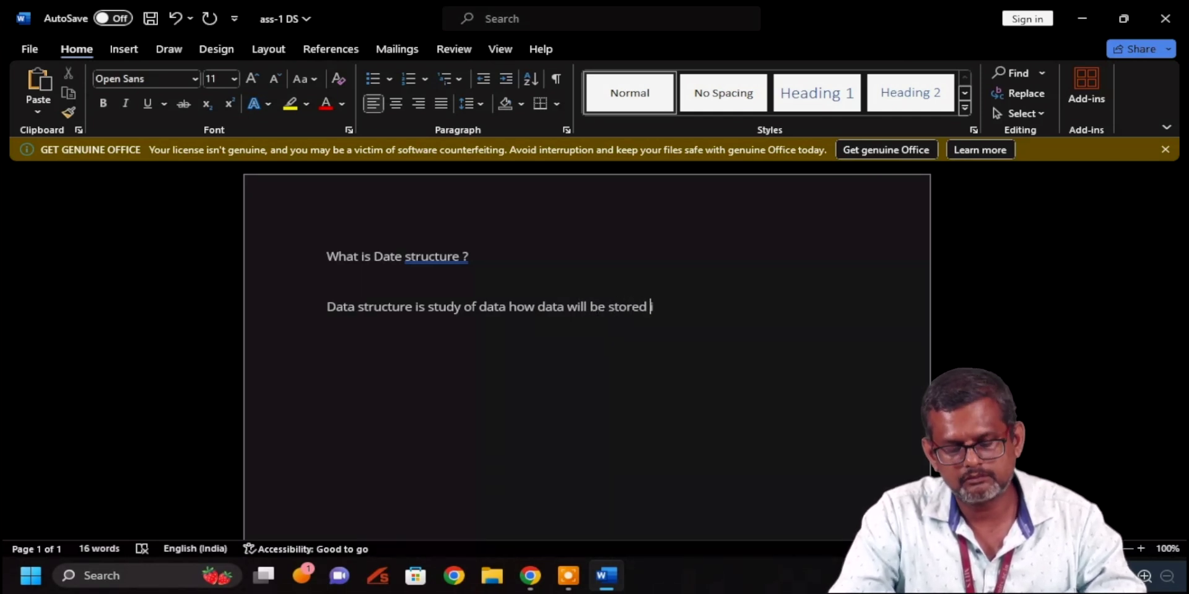
{"action": "type", "text": "in Memory ."}
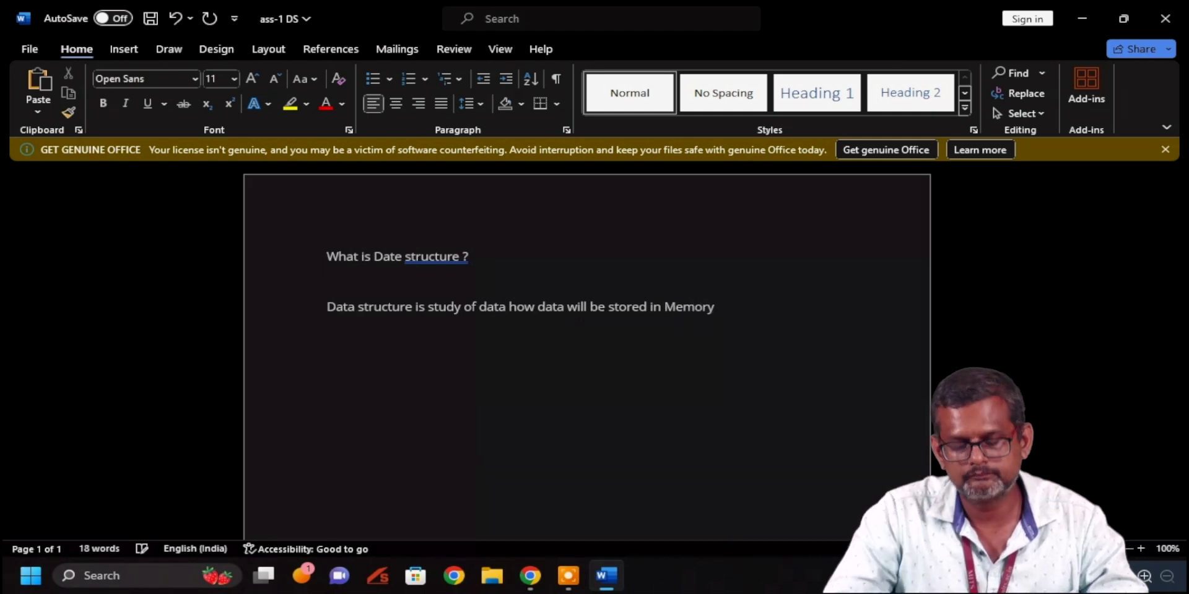
{"action": "left_click", "coordinate": [340, 287]}
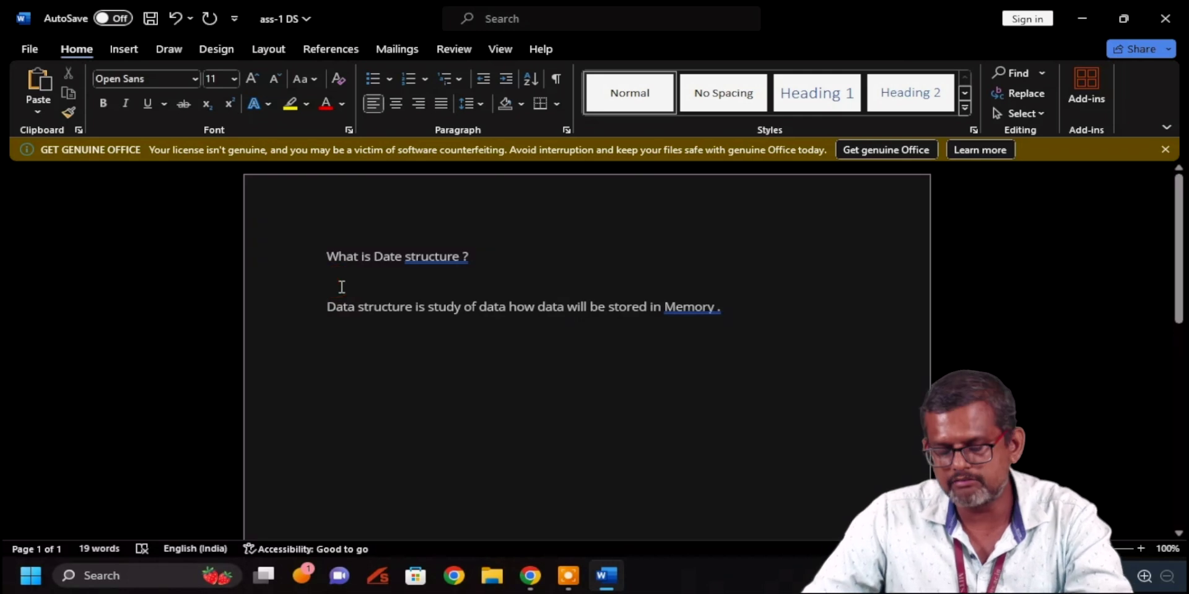
{"action": "key", "text": "Delete"}
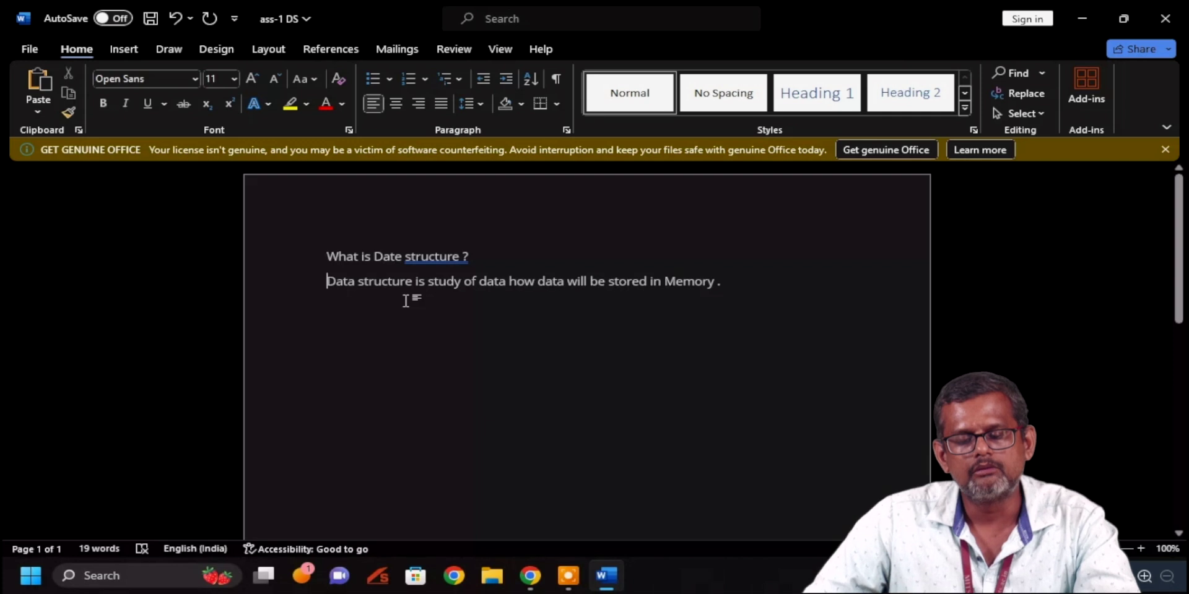
Save ass-1 DS to this PC and close Word
{"action": "left_click", "coordinate": [32, 46]}
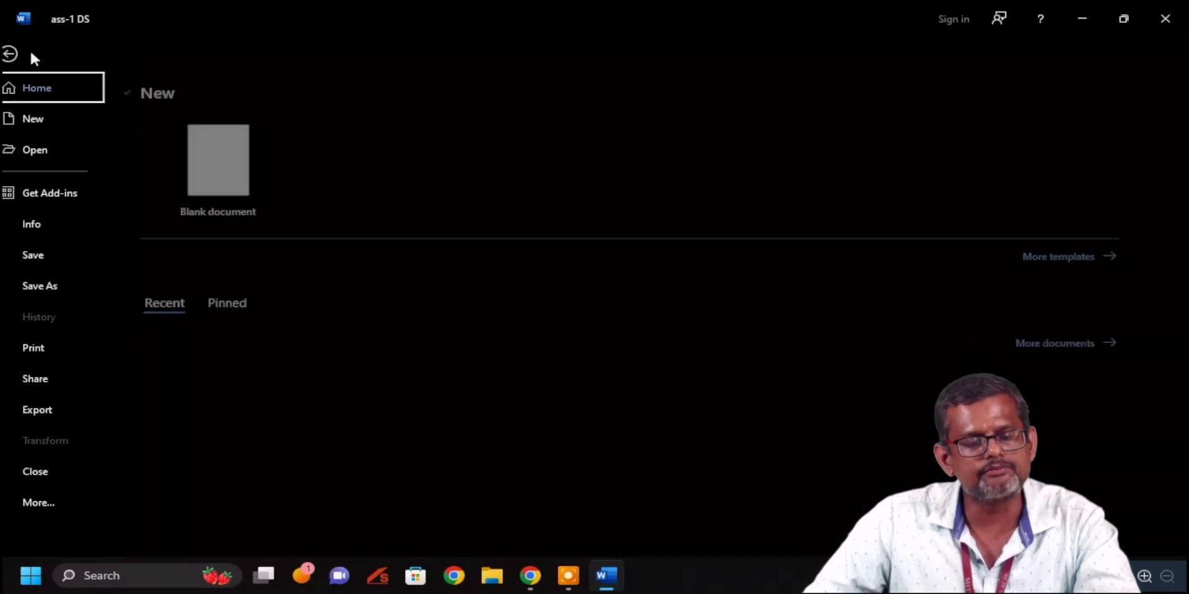
{"action": "left_click", "coordinate": [60, 259]}
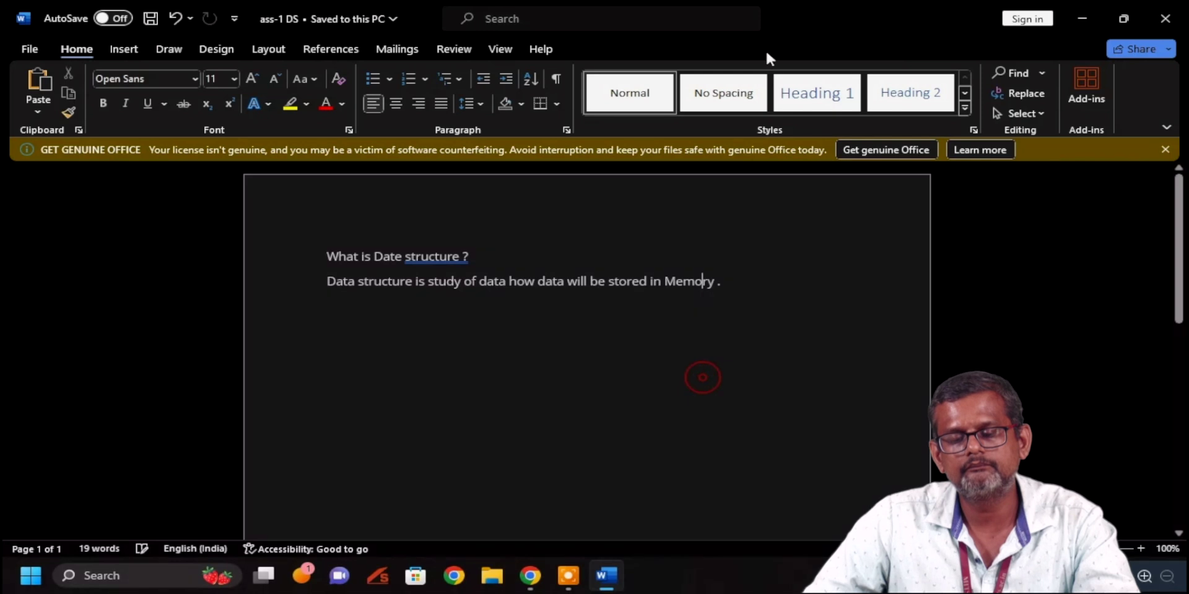
{"action": "left_click", "coordinate": [1166, 19]}
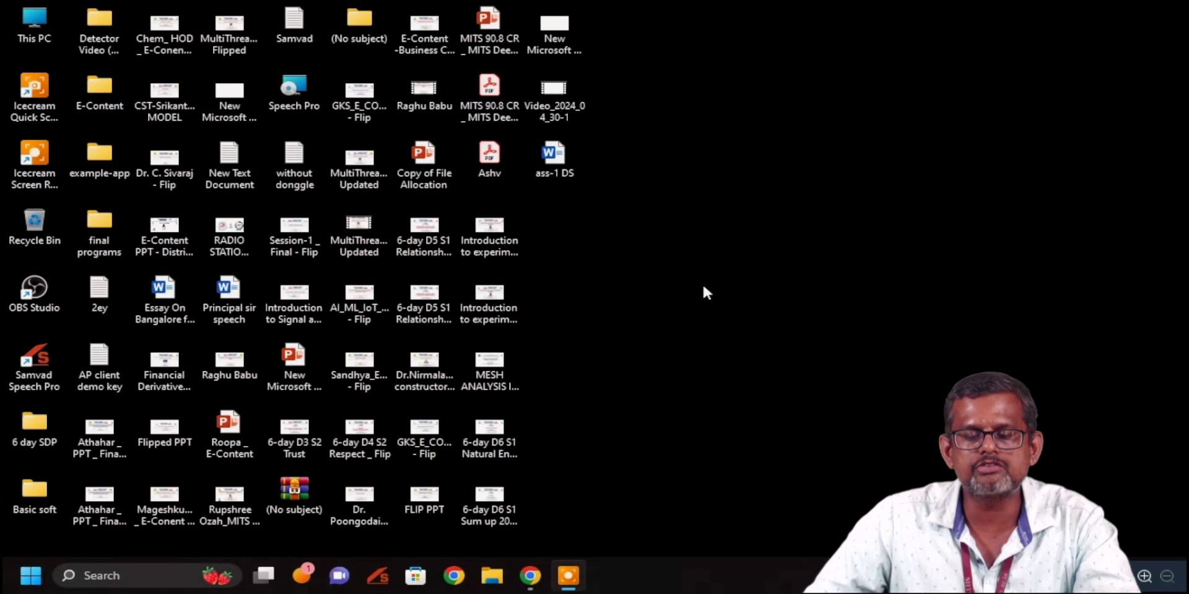
Return from the desktop to the Moodle assignment page in the browser
{"action": "left_click_drag", "start_coordinate": [553, 156], "coordinate": [866, 213]}
{"action": "left_click", "coordinate": [863, 209]}
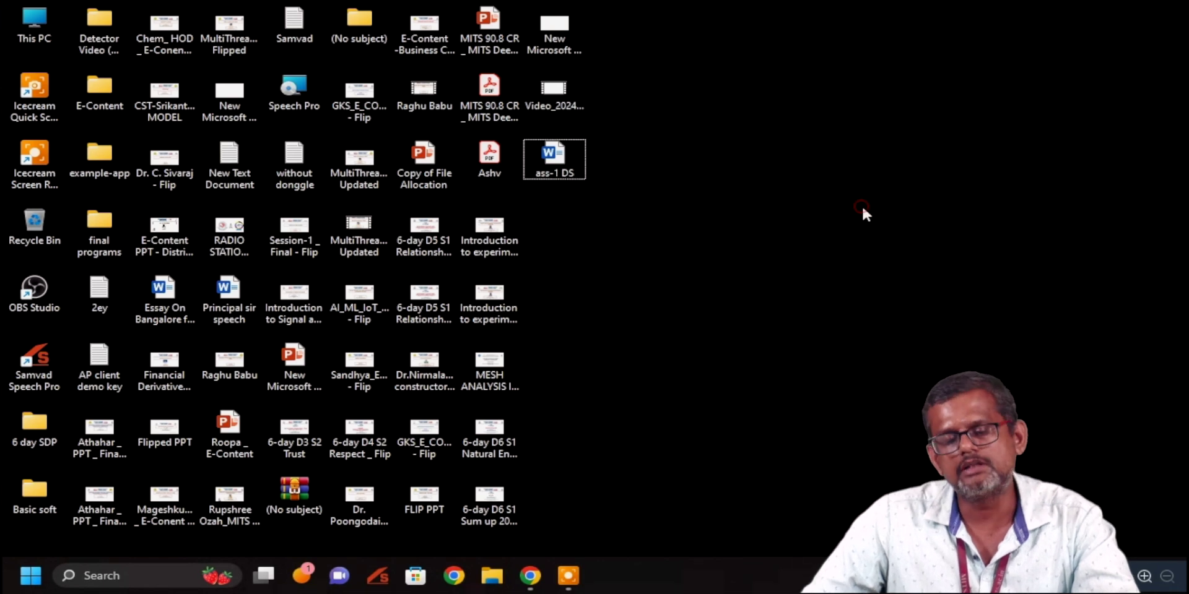
{"action": "left_click", "coordinate": [530, 576]}
{"action": "scroll", "coordinate": [477, 337], "scroll_direction": "down", "scroll_amount": 1}
{"action": "scroll", "coordinate": [477, 338], "scroll_direction": "down", "scroll_amount": 3}
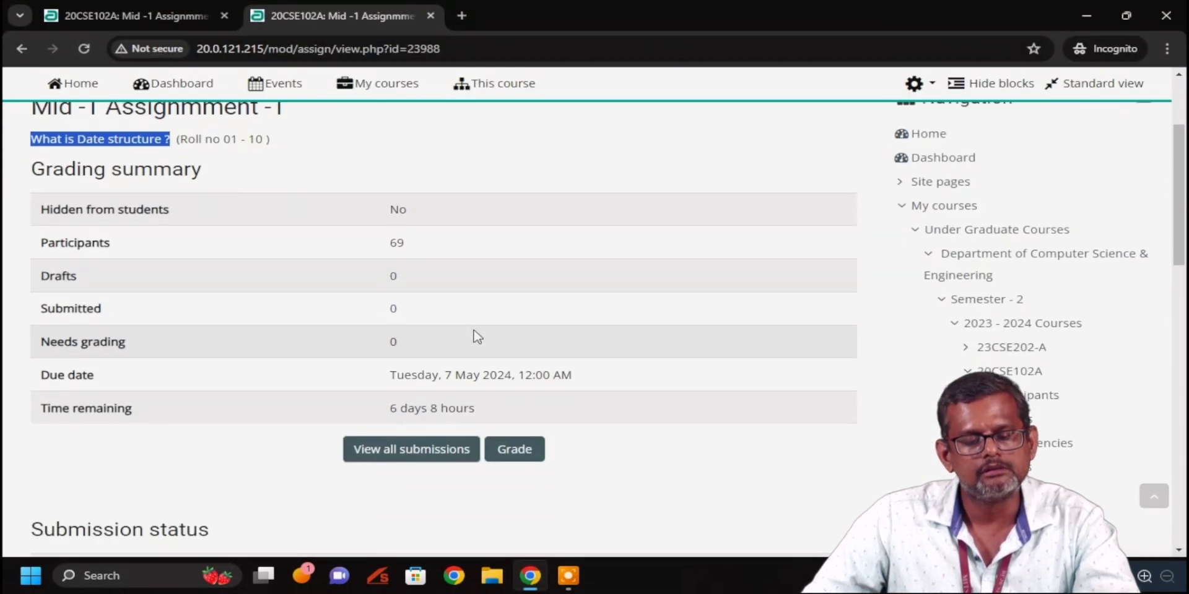
{"action": "scroll", "coordinate": [478, 337], "scroll_direction": "up", "scroll_amount": 4}
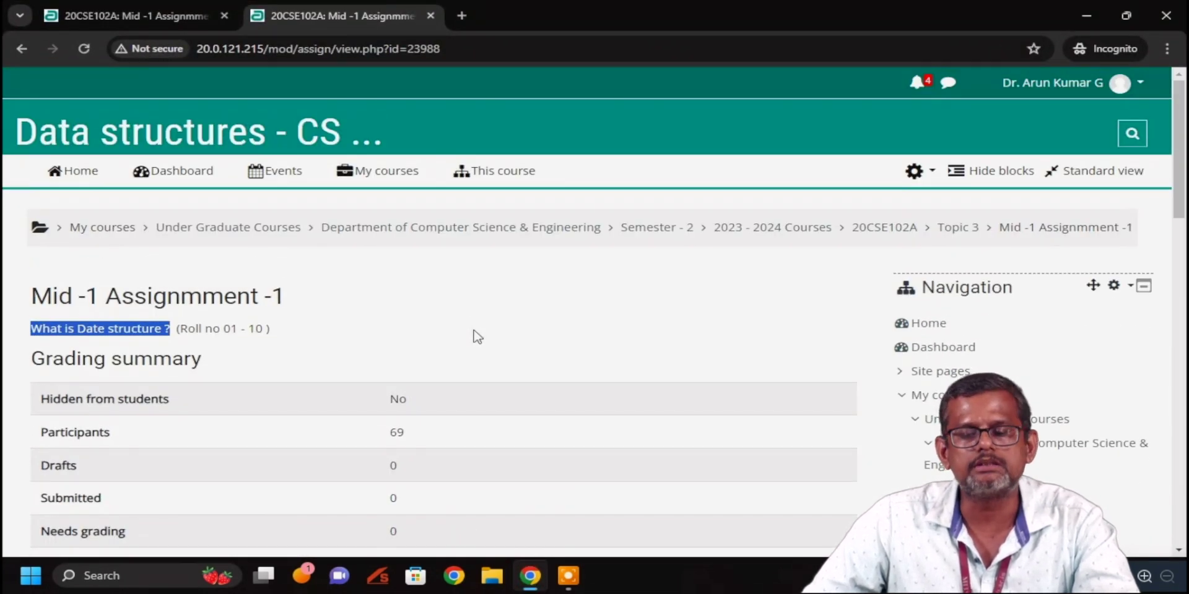
Log out of Moodle in the first tab and again in the second tab
{"action": "left_click", "coordinate": [137, 15]}
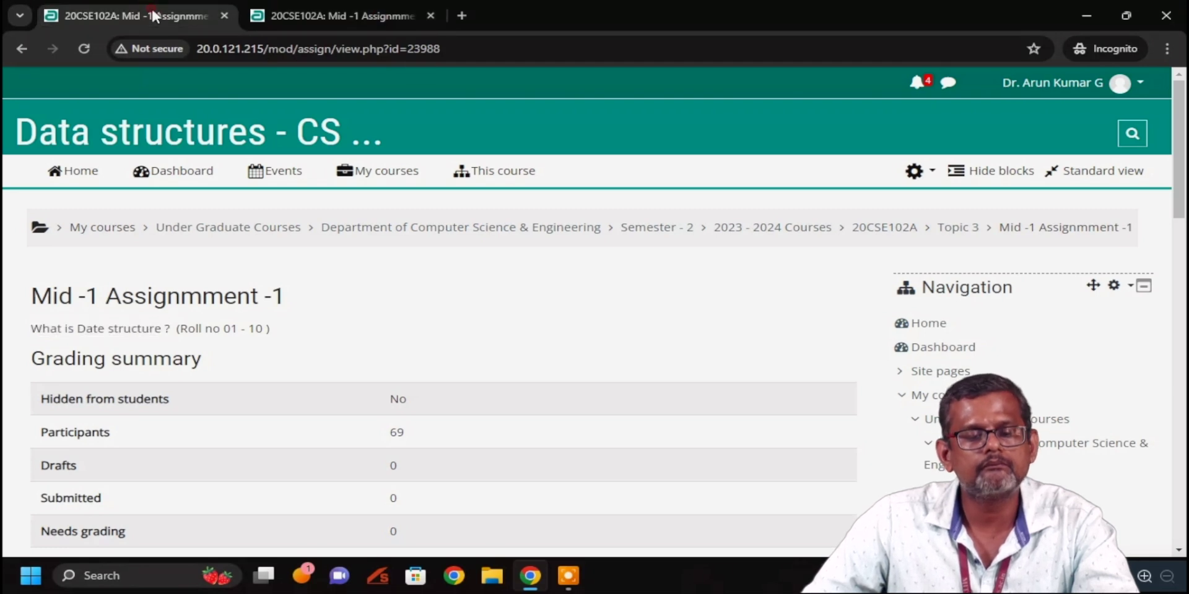
{"action": "left_click", "coordinate": [1136, 85]}
{"action": "left_click", "coordinate": [1062, 322]}
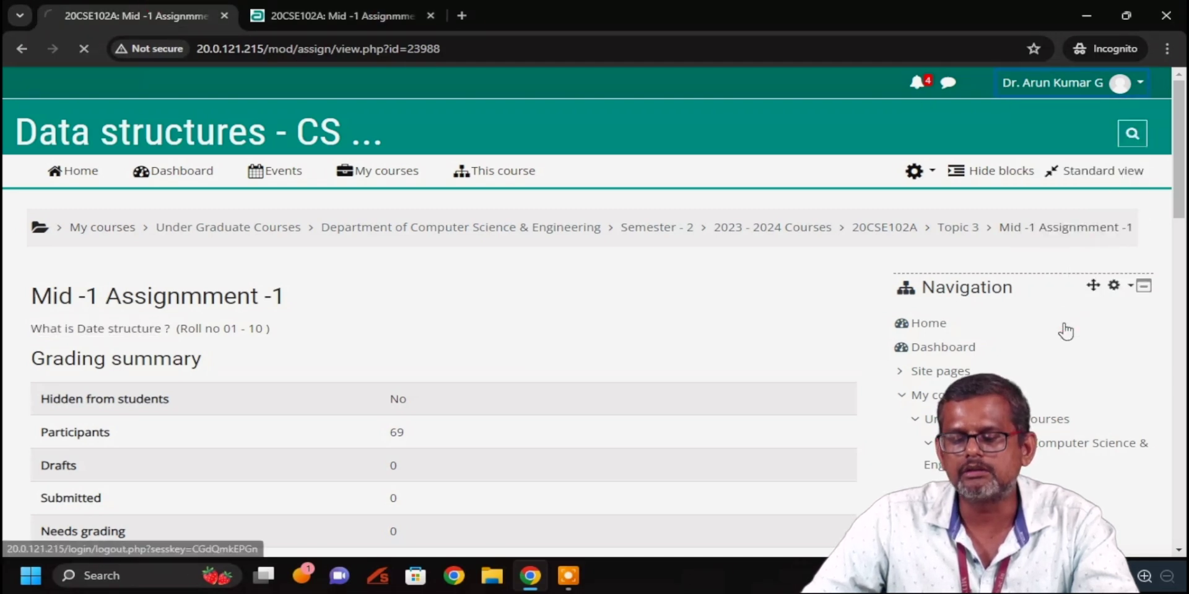
{"action": "left_click", "coordinate": [349, 19]}
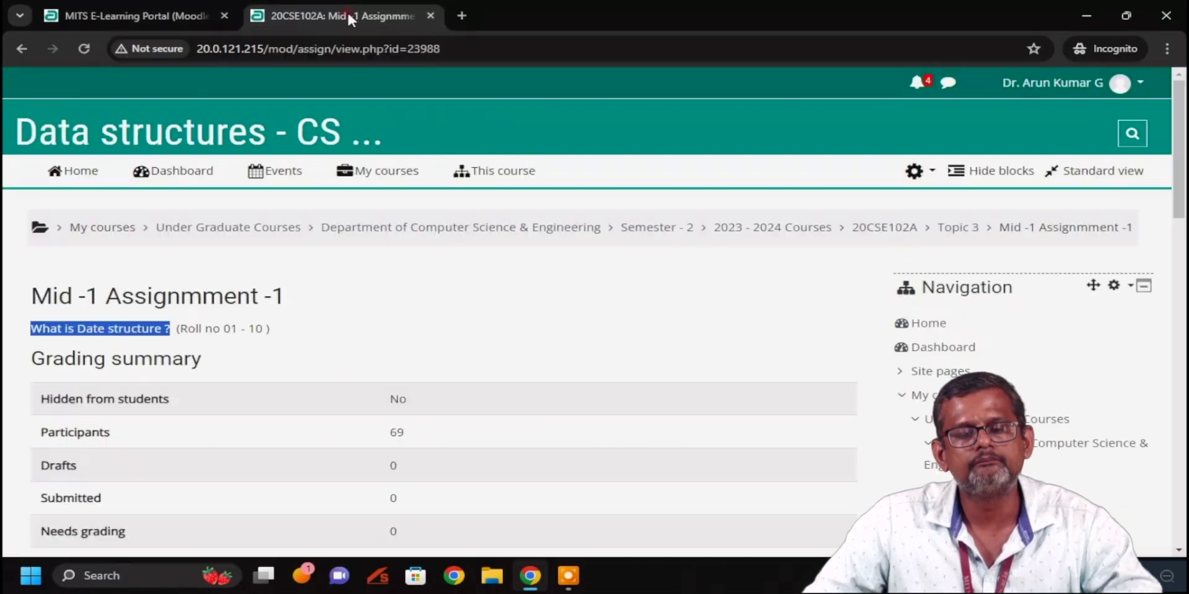
{"action": "left_click", "coordinate": [1137, 86]}
{"action": "left_click", "coordinate": [1059, 319]}
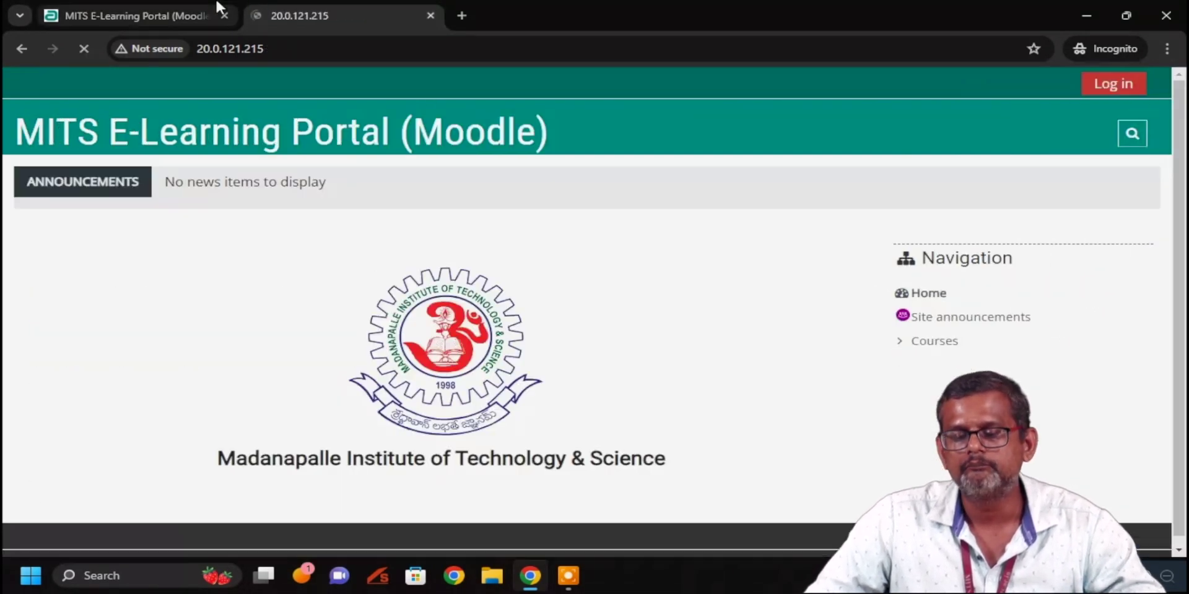
Go to the login page and submit the student's username and password
{"action": "left_click", "coordinate": [1152, 88]}
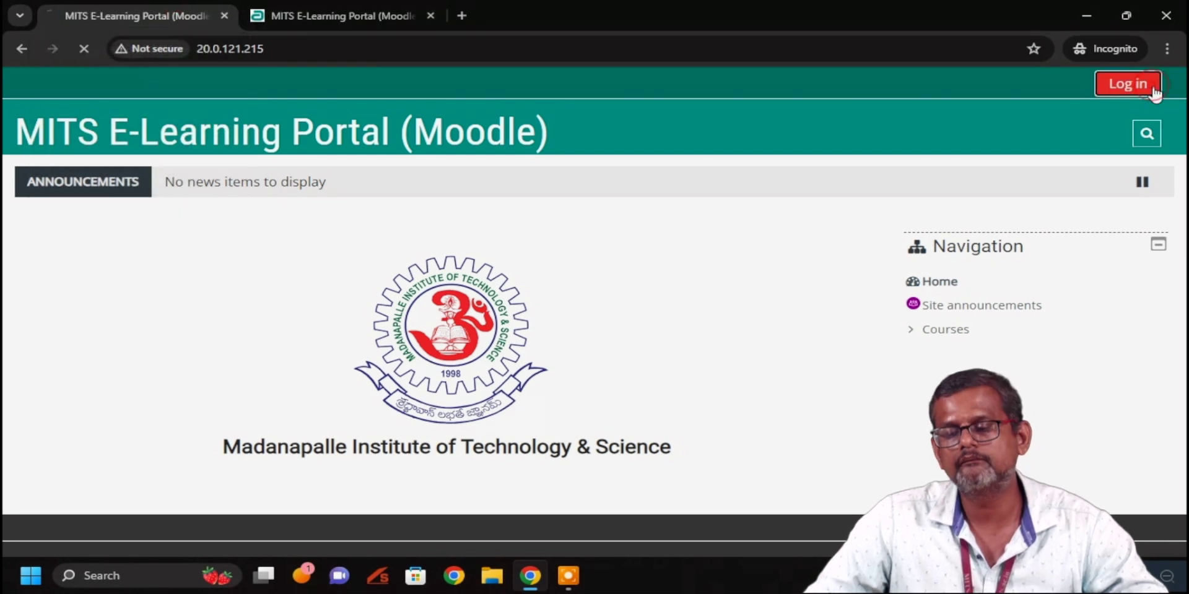
{"action": "left_click", "coordinate": [390, 252]}
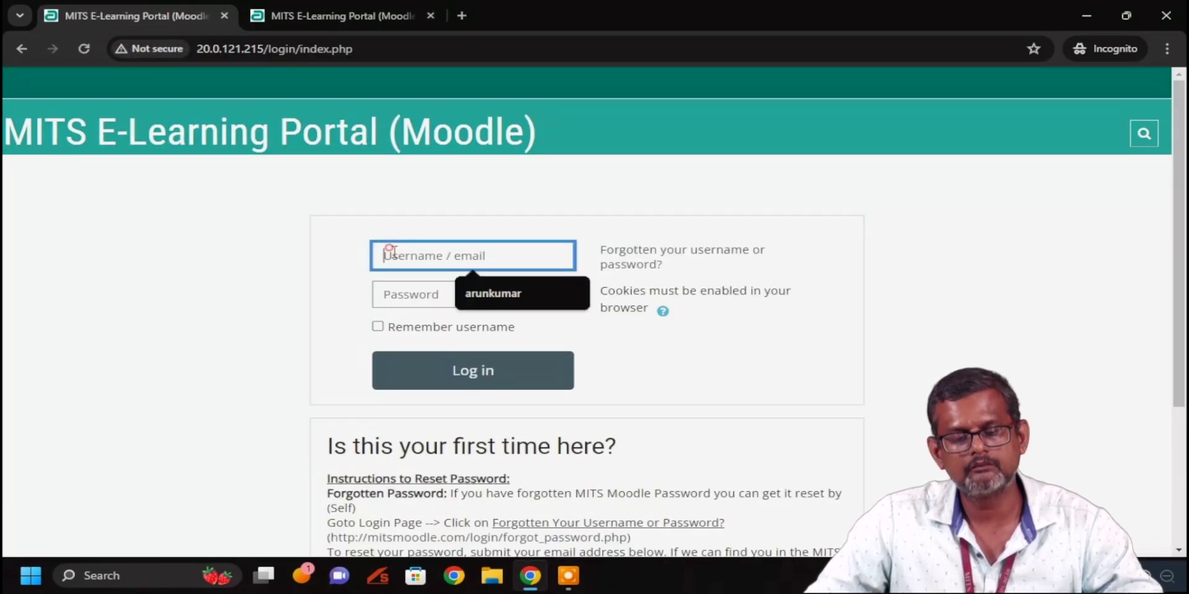
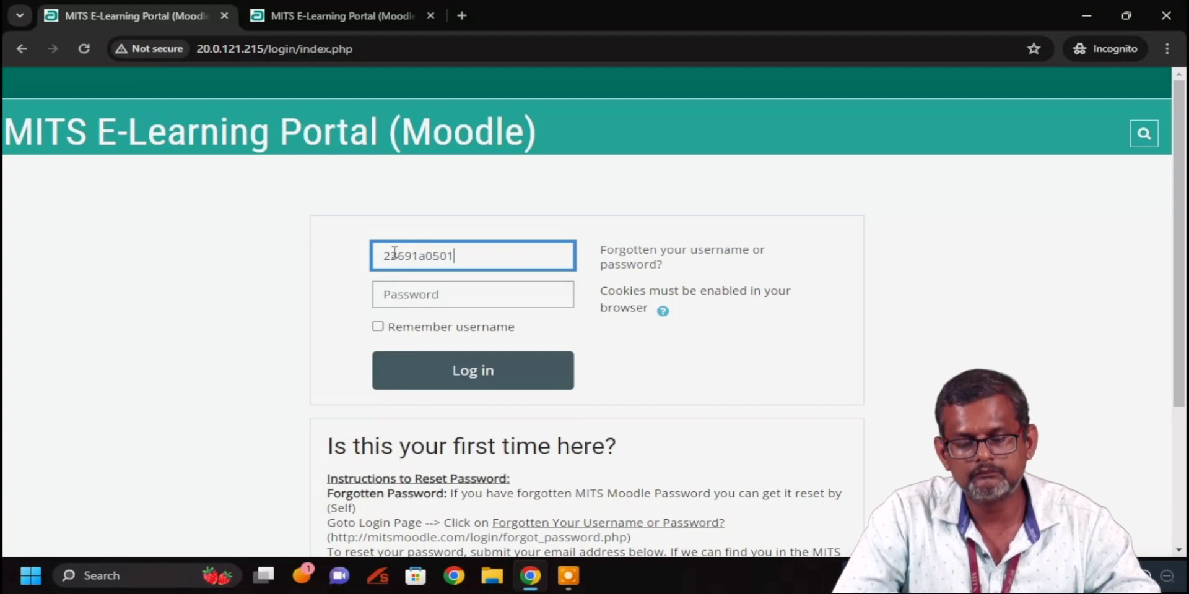
{"action": "left_click", "coordinate": [410, 298]}
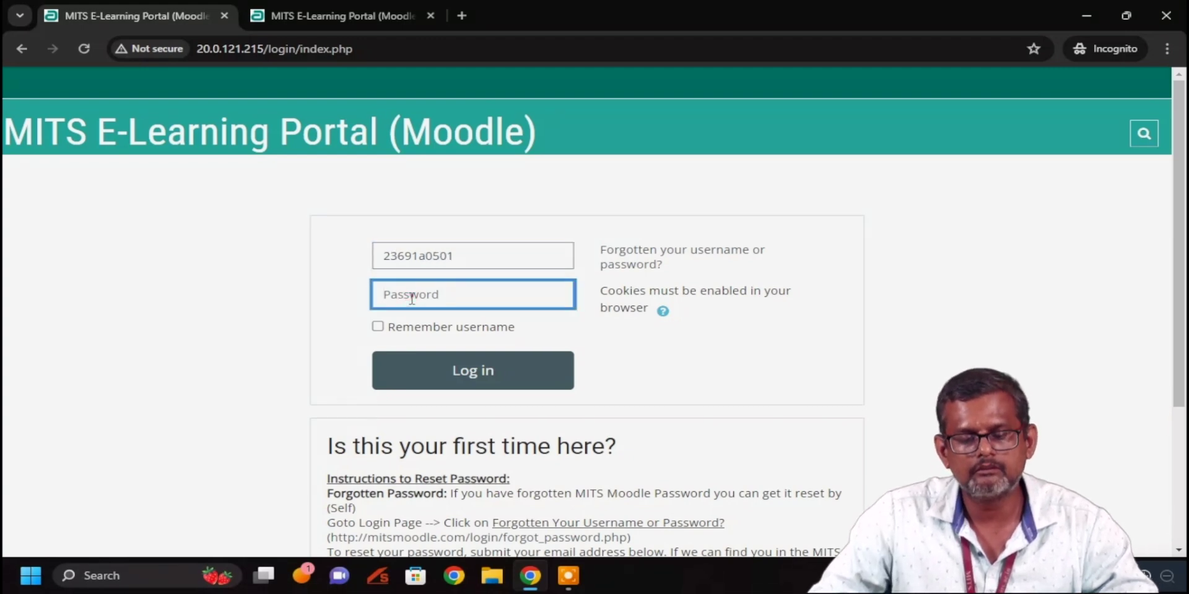
{"action": "type", "text": "•"}
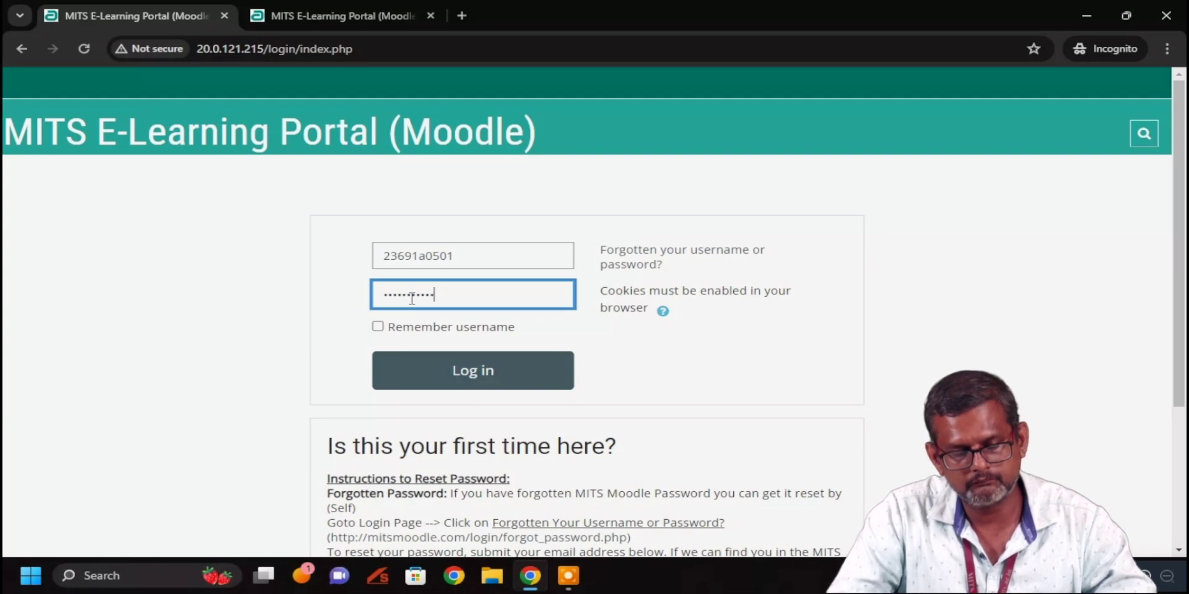
{"action": "left_click", "coordinate": [451, 365]}
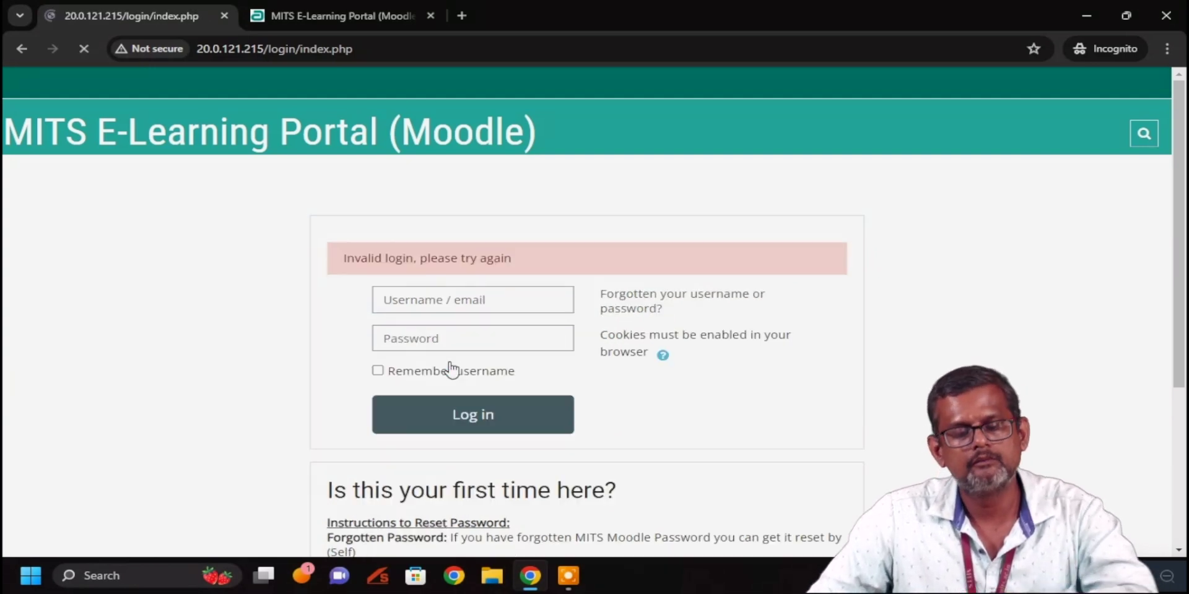
Retry the login with re-entered credentials, then move to the tab already signed in
{"action": "left_click", "coordinate": [451, 302]}
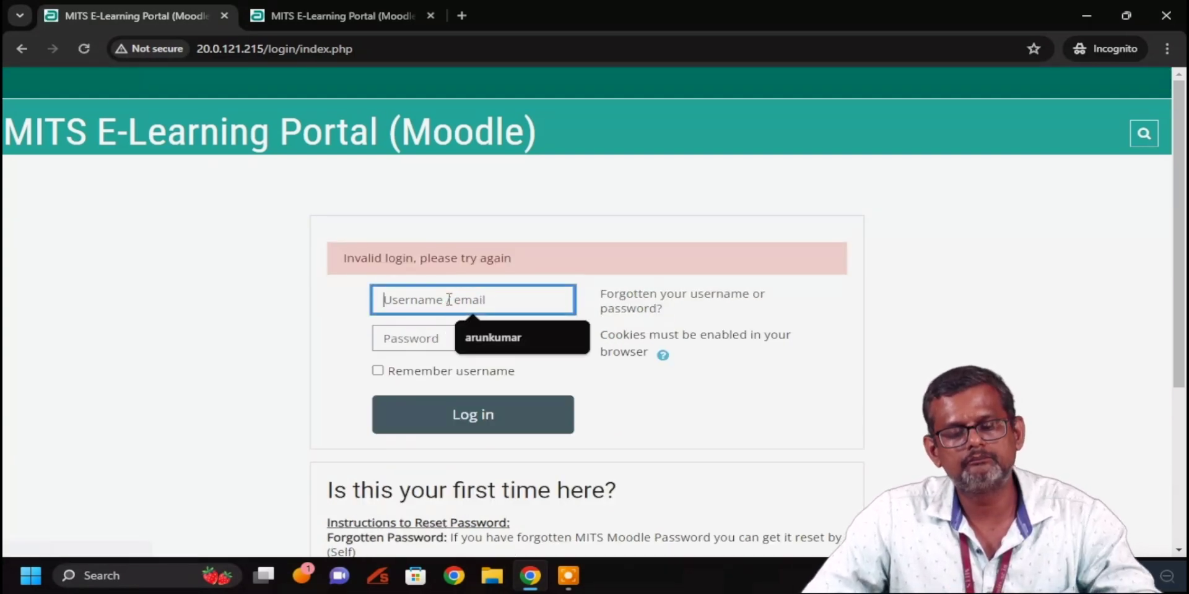
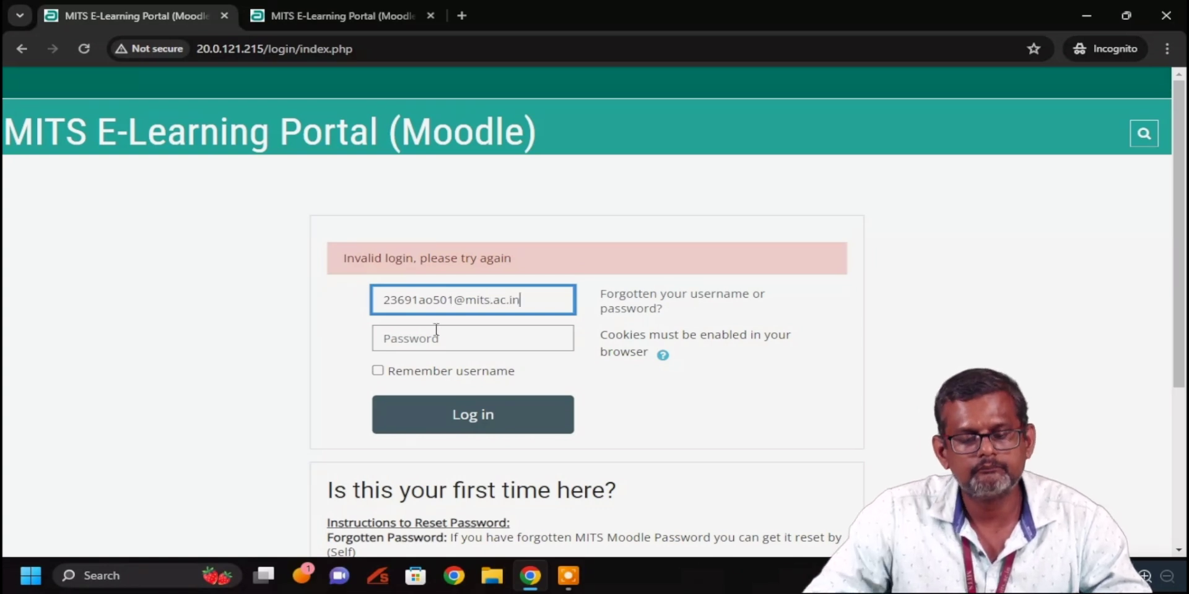
{"action": "left_click", "coordinate": [437, 335]}
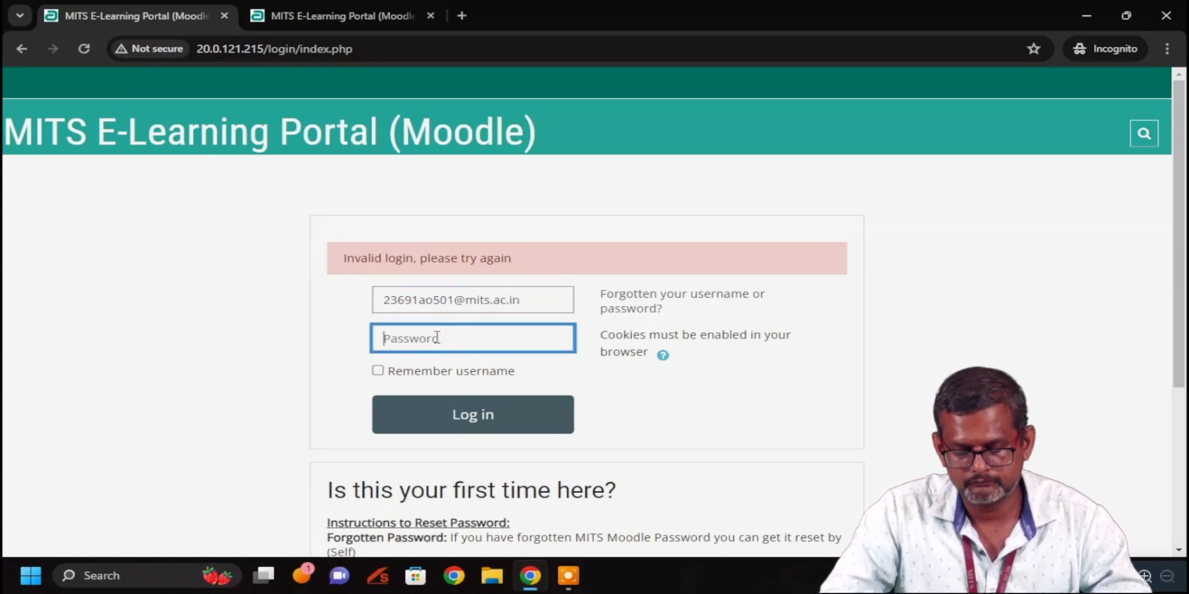
{"action": "type", "text": "••"}
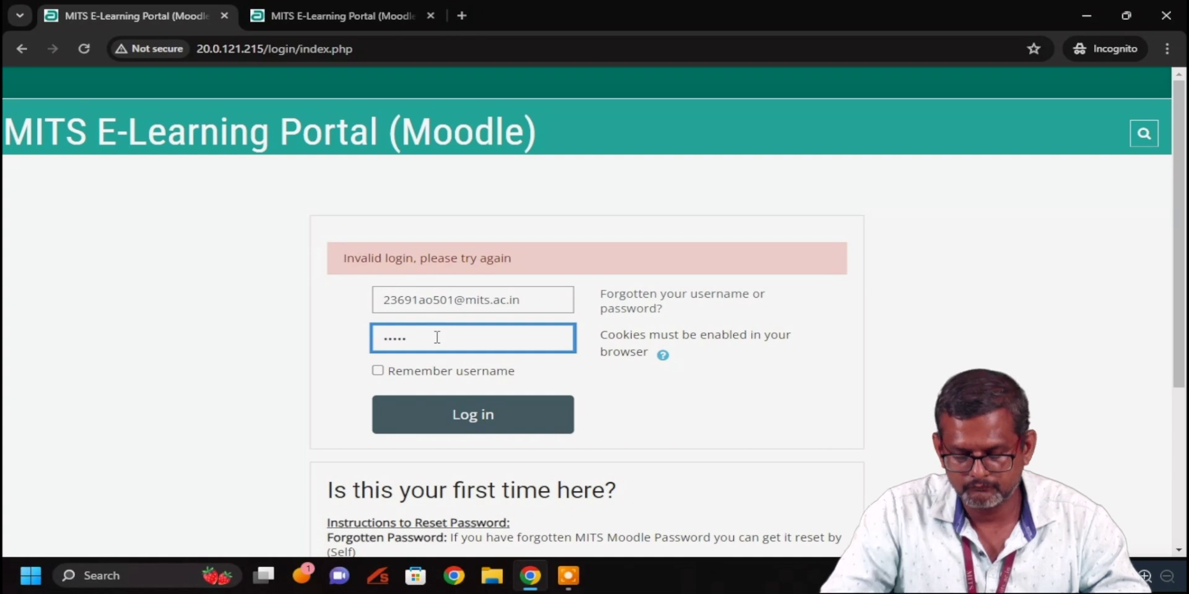
{"action": "left_click", "coordinate": [469, 429]}
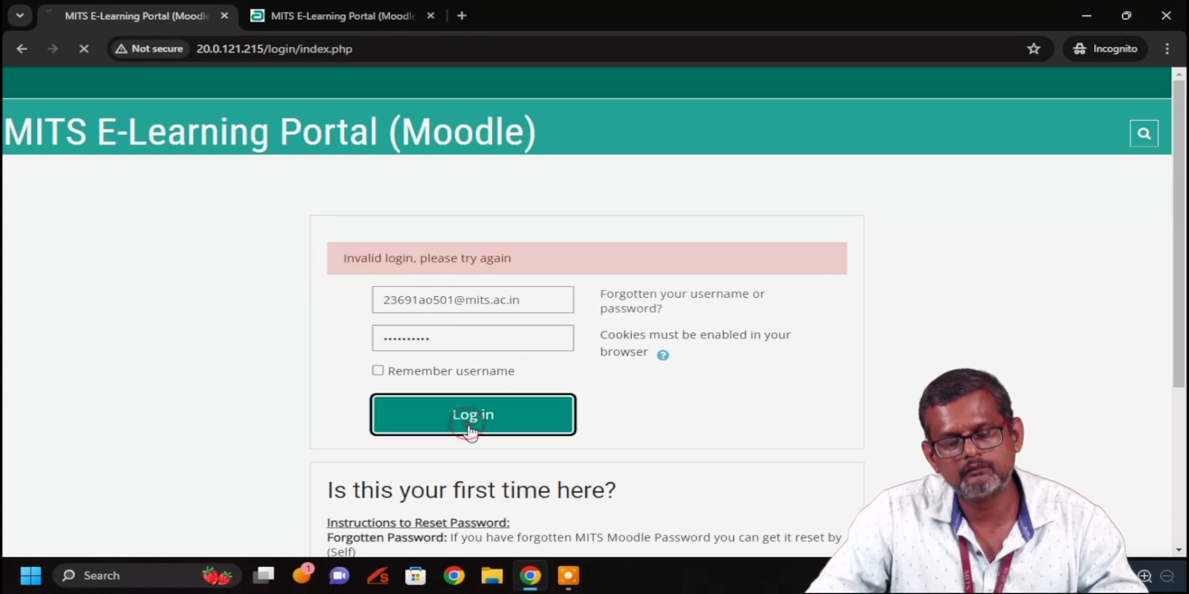
{"action": "left_click", "coordinate": [530, 577]}
{"action": "left_click", "coordinate": [530, 577]}
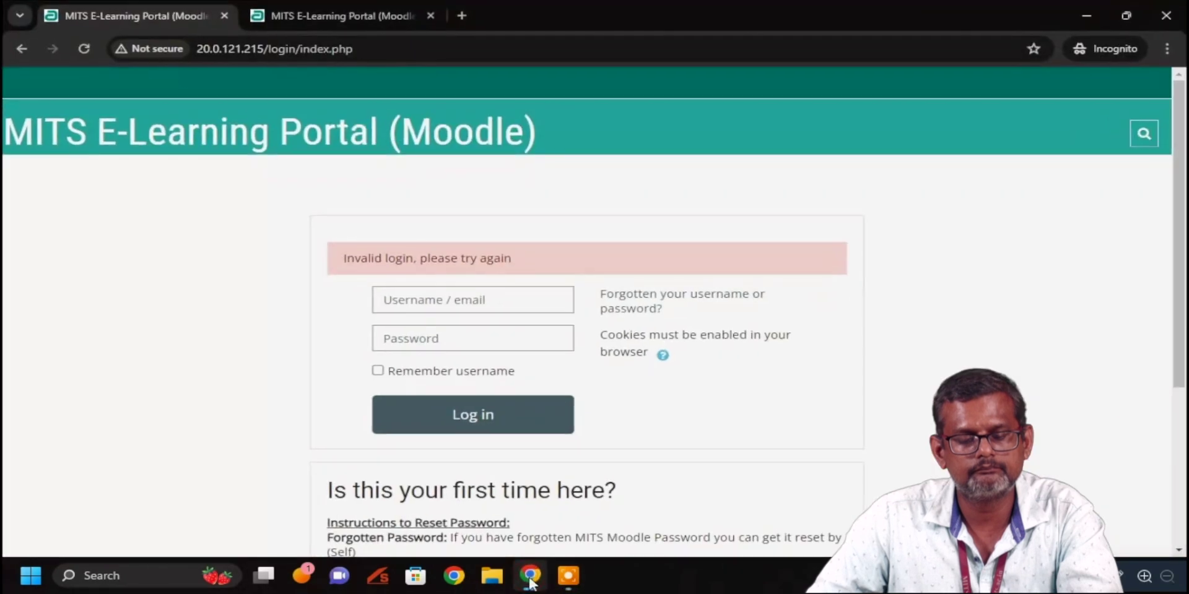
{"action": "left_click", "coordinate": [333, 16]}
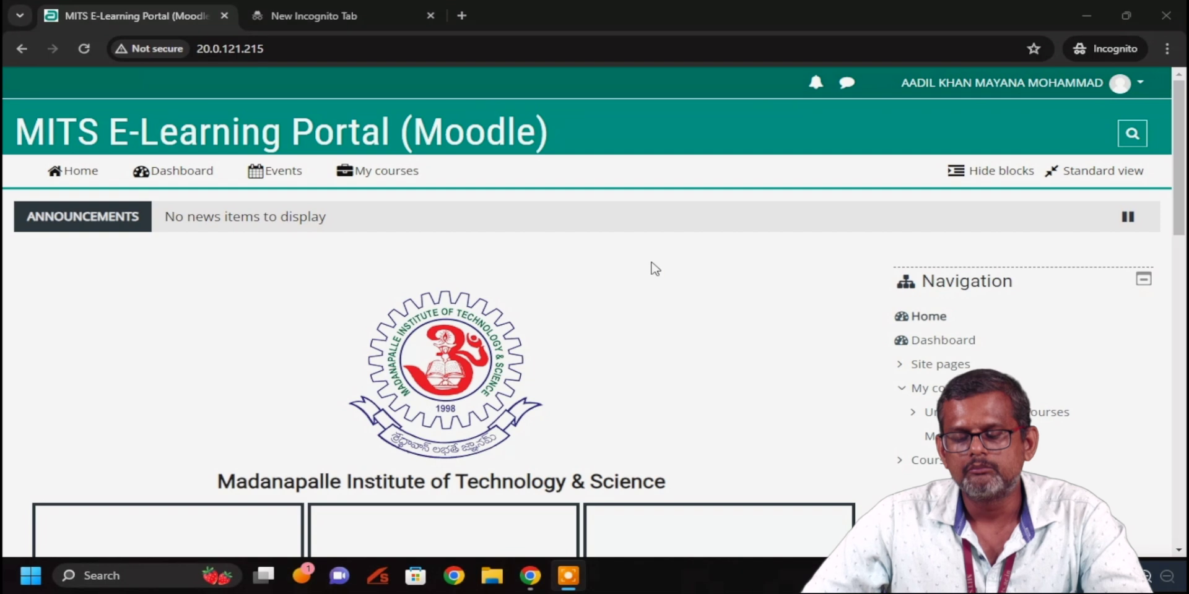
Open the Data structures course from the course cards and go to Mid -1 Assignmment -1
{"action": "scroll", "coordinate": [639, 229], "scroll_direction": "down", "scroll_amount": 3}
{"action": "scroll", "coordinate": [638, 229], "scroll_direction": "down", "scroll_amount": 5}
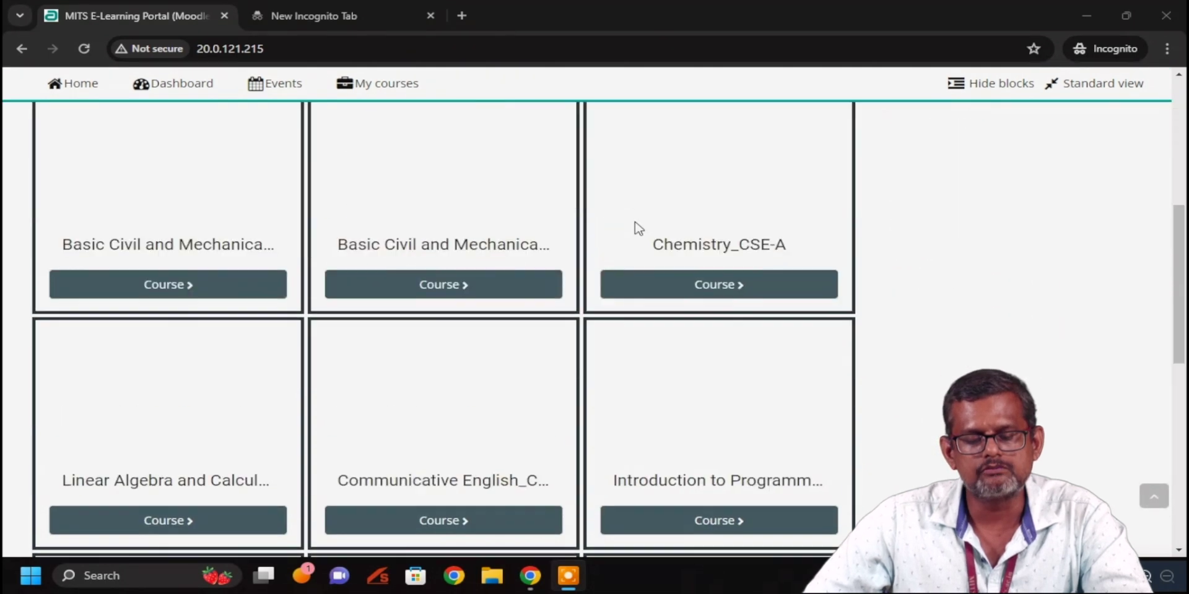
{"action": "scroll", "coordinate": [636, 228], "scroll_direction": "down", "scroll_amount": 6}
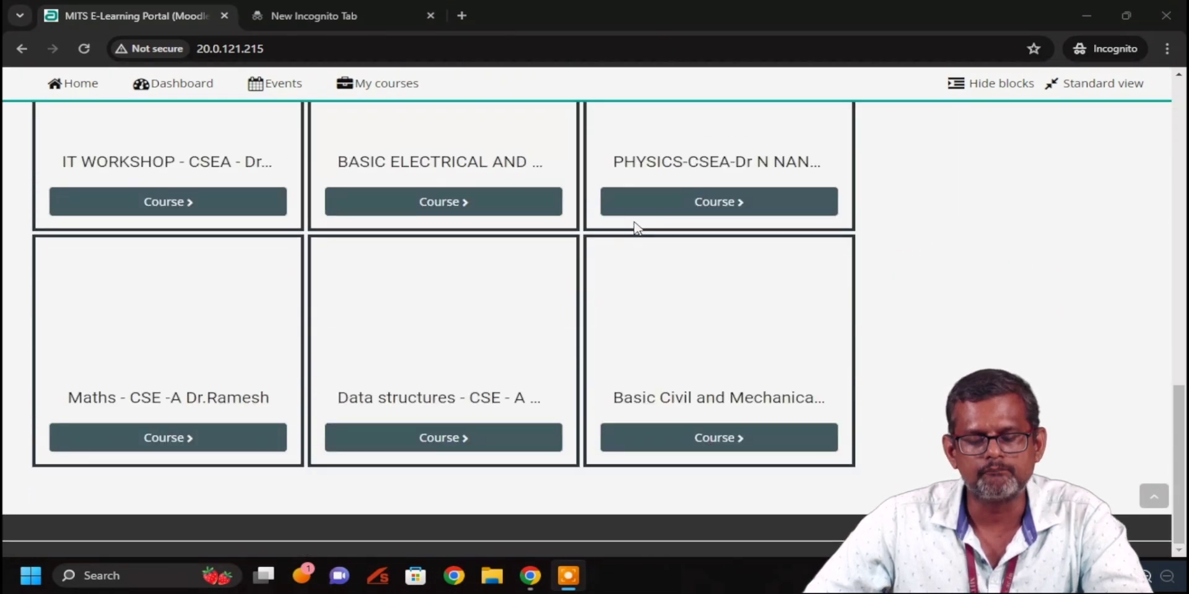
{"action": "left_click", "coordinate": [466, 344]}
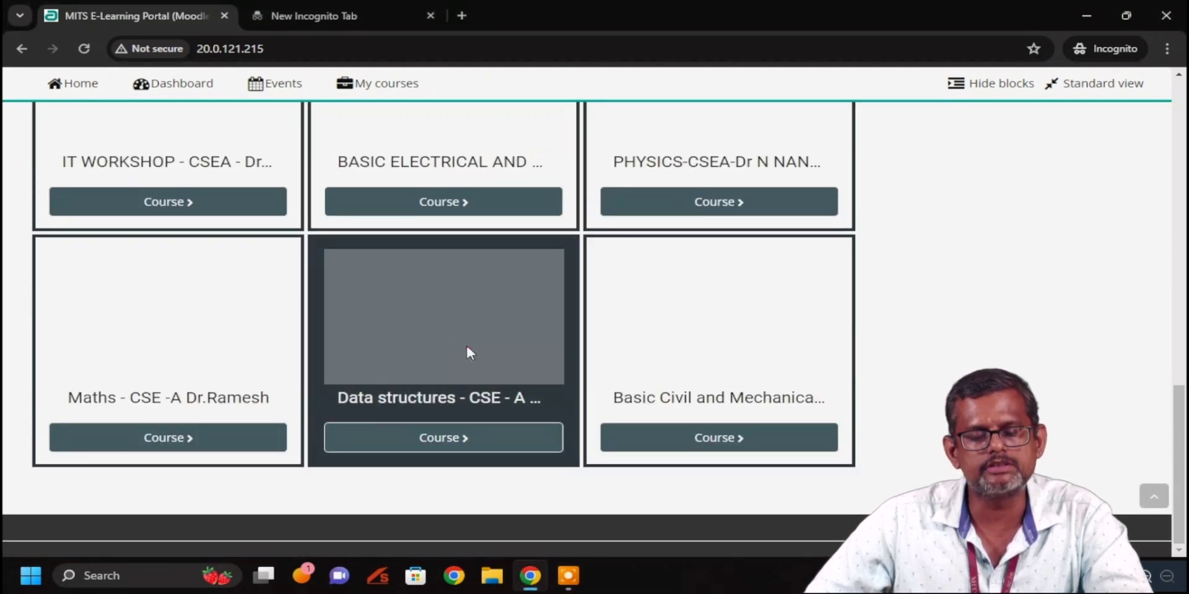
{"action": "left_click", "coordinate": [470, 440]}
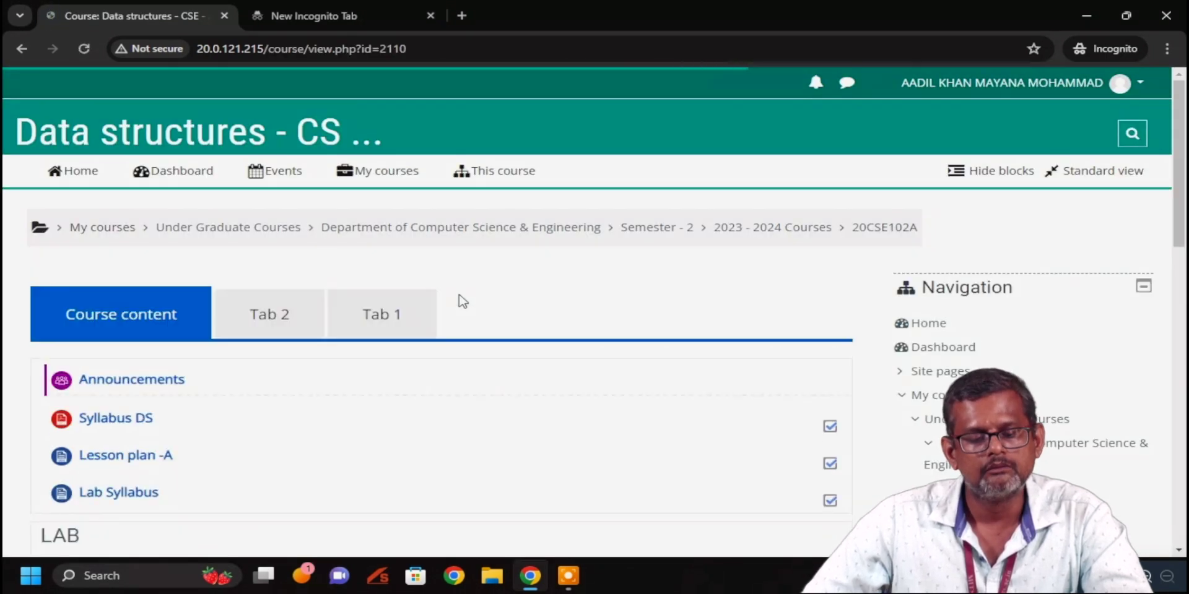
{"action": "scroll", "coordinate": [436, 292], "scroll_direction": "down", "scroll_amount": 12}
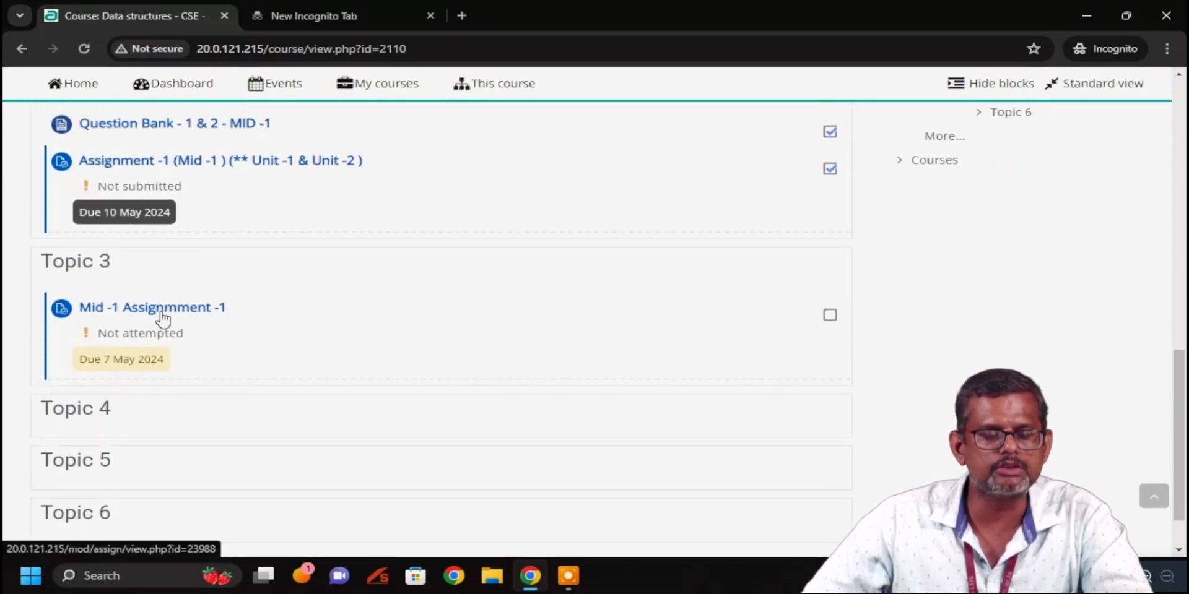
{"action": "left_click", "coordinate": [161, 310]}
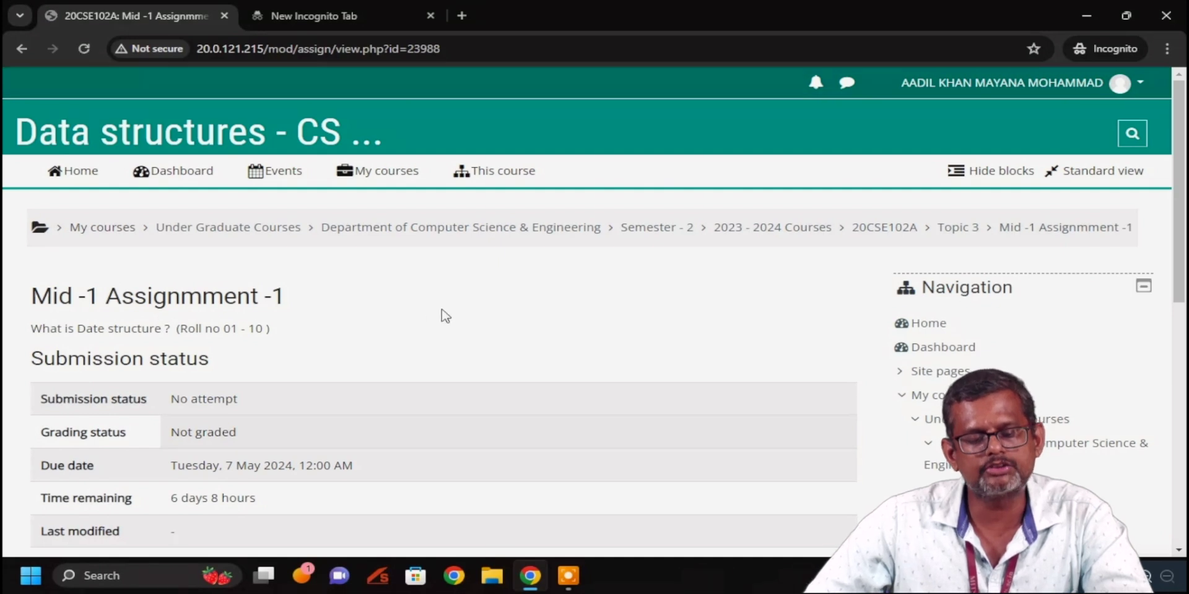
Check the submission status (No attempt, Not graded, due 7 May 2024) and begin adding a submission
{"action": "scroll", "coordinate": [449, 303], "scroll_direction": "down", "scroll_amount": 3}
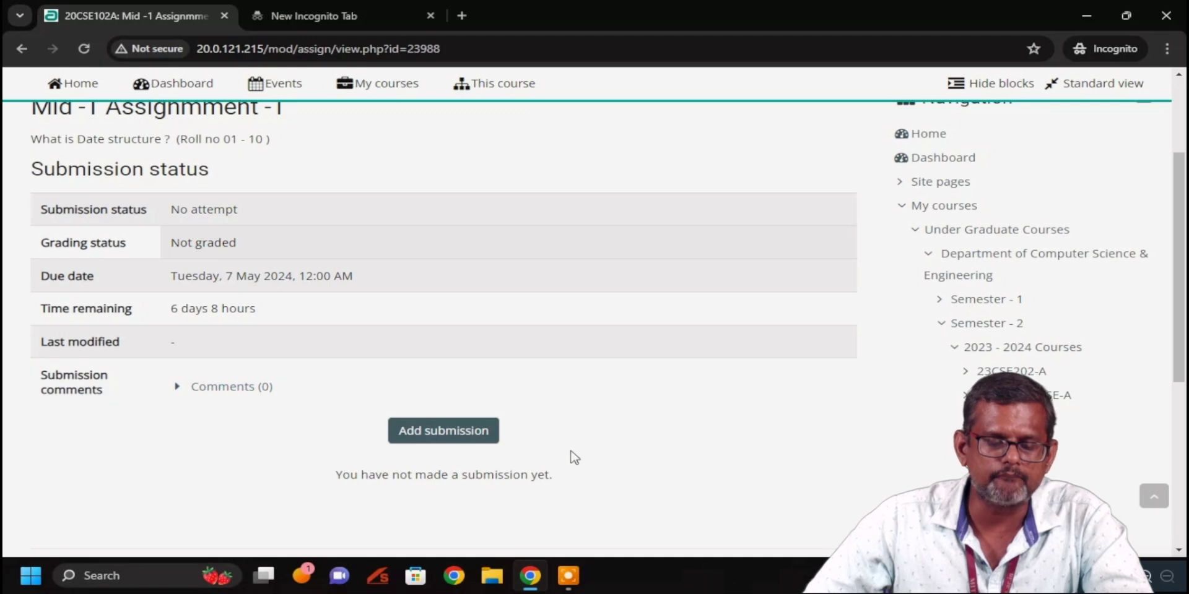
{"action": "scroll", "coordinate": [576, 455], "scroll_direction": "up", "scroll_amount": 3}
{"action": "scroll", "coordinate": [606, 276], "scroll_direction": "down", "scroll_amount": 3}
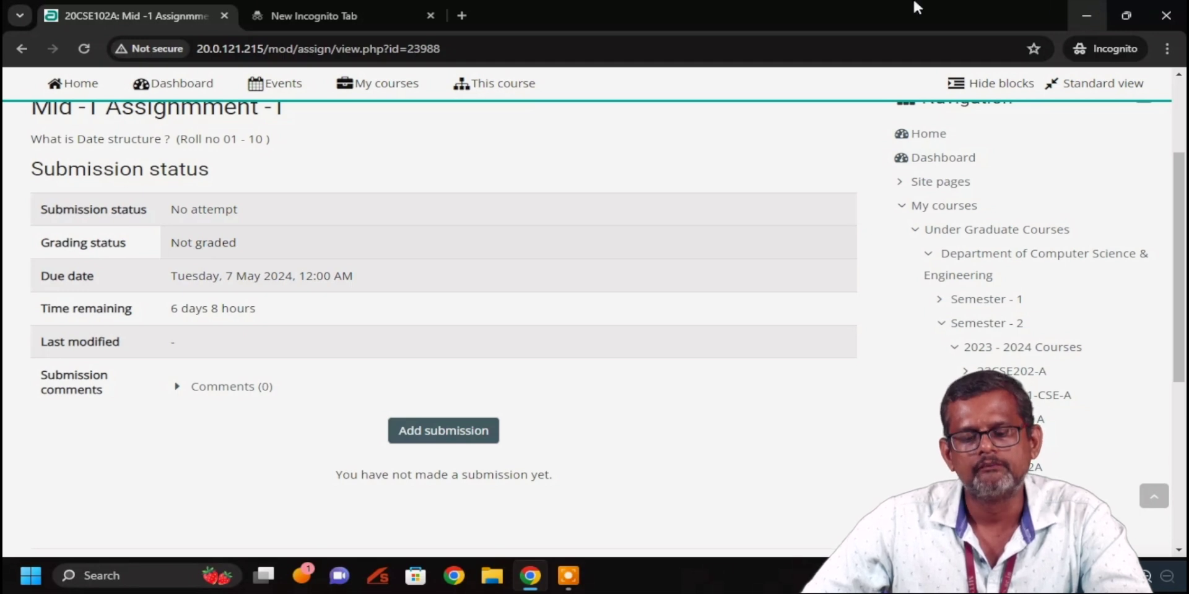
{"action": "scroll", "coordinate": [411, 208], "scroll_direction": "up", "scroll_amount": 3}
{"action": "scroll", "coordinate": [413, 211], "scroll_direction": "down", "scroll_amount": 3}
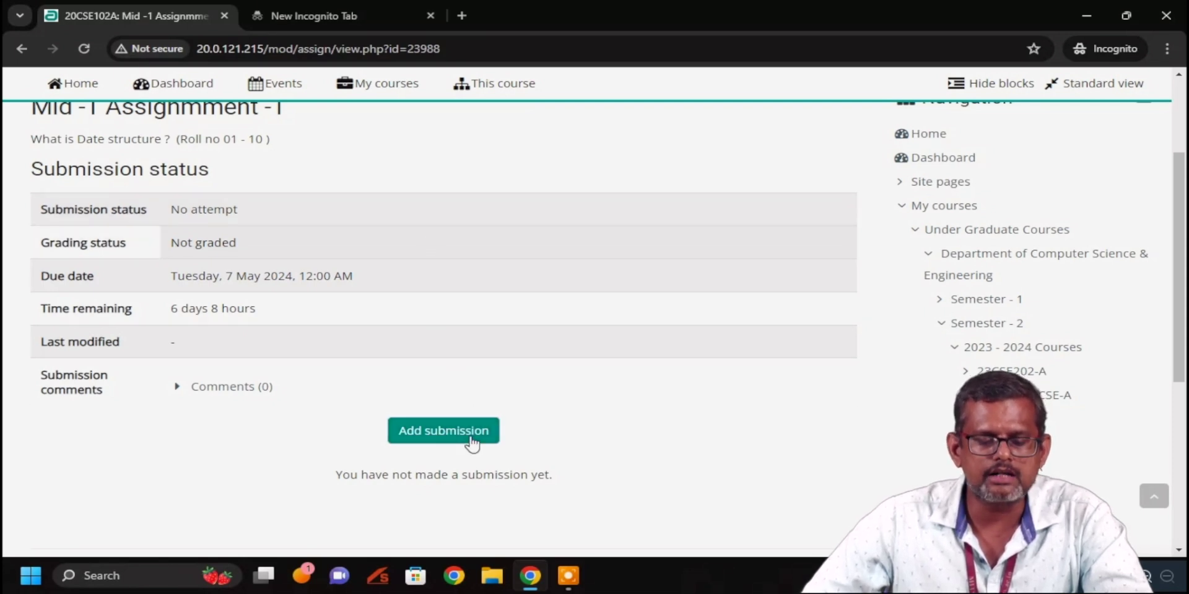
{"action": "left_click", "coordinate": [470, 443]}
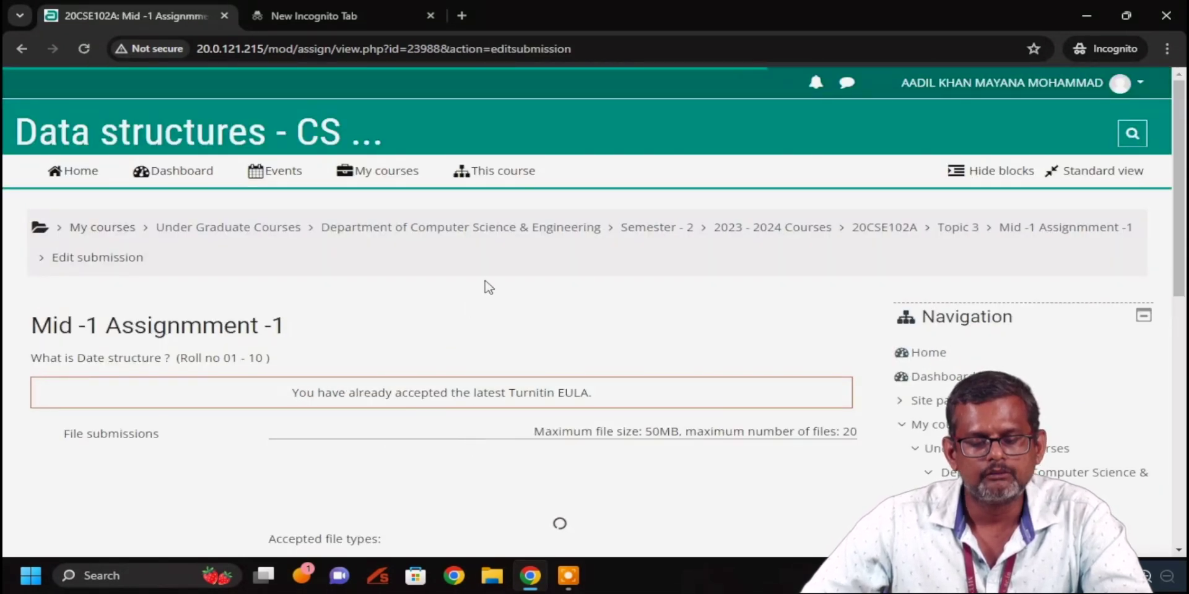
Scroll the Edit submission page to inspect the empty Files area accepting .doc, .docx and .pdf
{"action": "scroll", "coordinate": [489, 281], "scroll_direction": "down", "scroll_amount": 4}
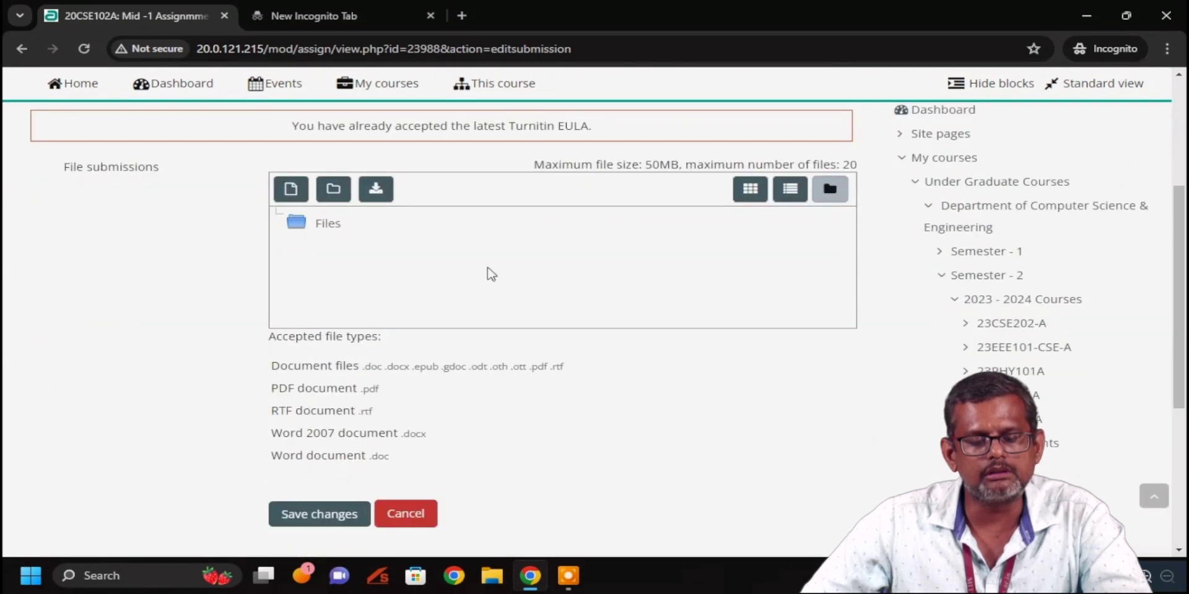
{"action": "scroll", "coordinate": [491, 274], "scroll_direction": "up", "scroll_amount": 3}
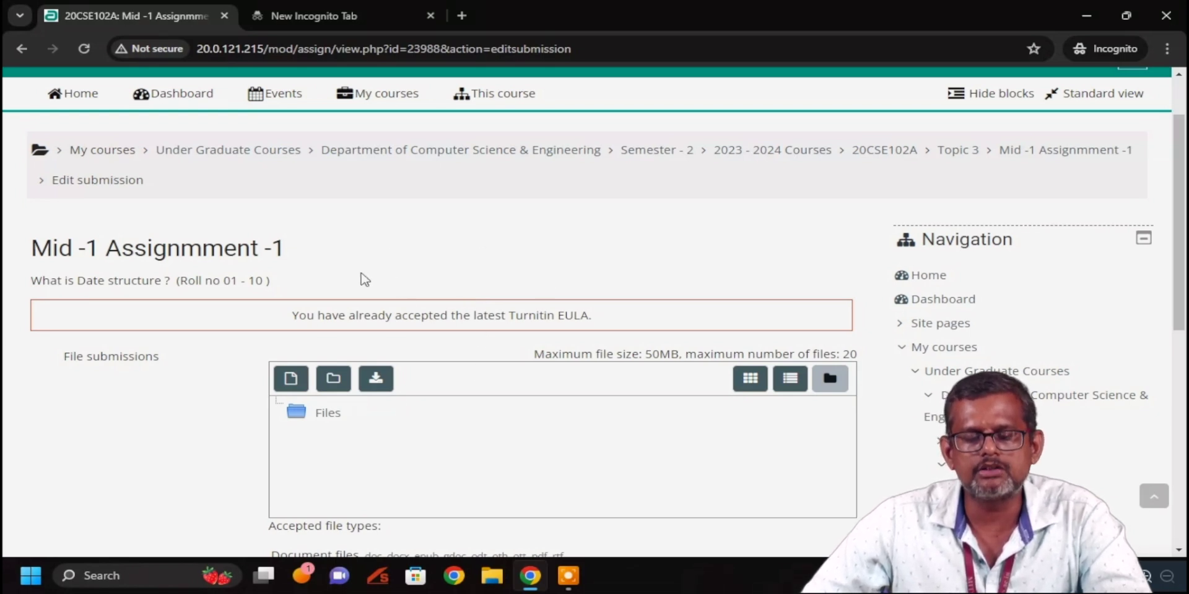
{"action": "scroll", "coordinate": [418, 291], "scroll_direction": "down", "scroll_amount": 2}
{"action": "scroll", "coordinate": [415, 289], "scroll_direction": "down", "scroll_amount": 1}
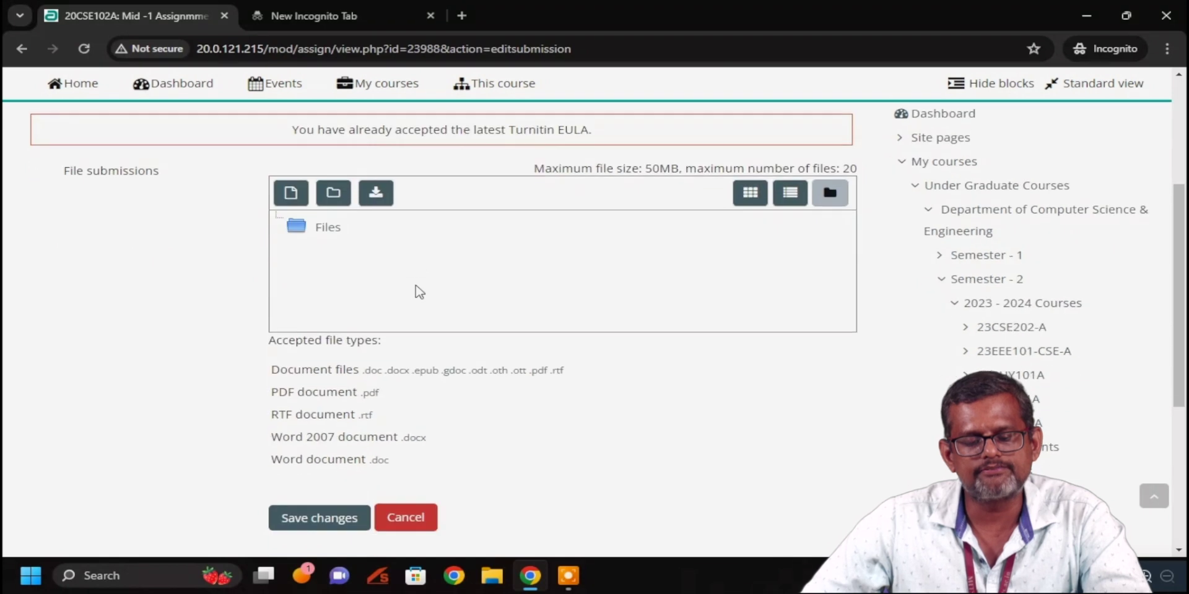
{"action": "scroll", "coordinate": [414, 289], "scroll_direction": "up", "scroll_amount": 1}
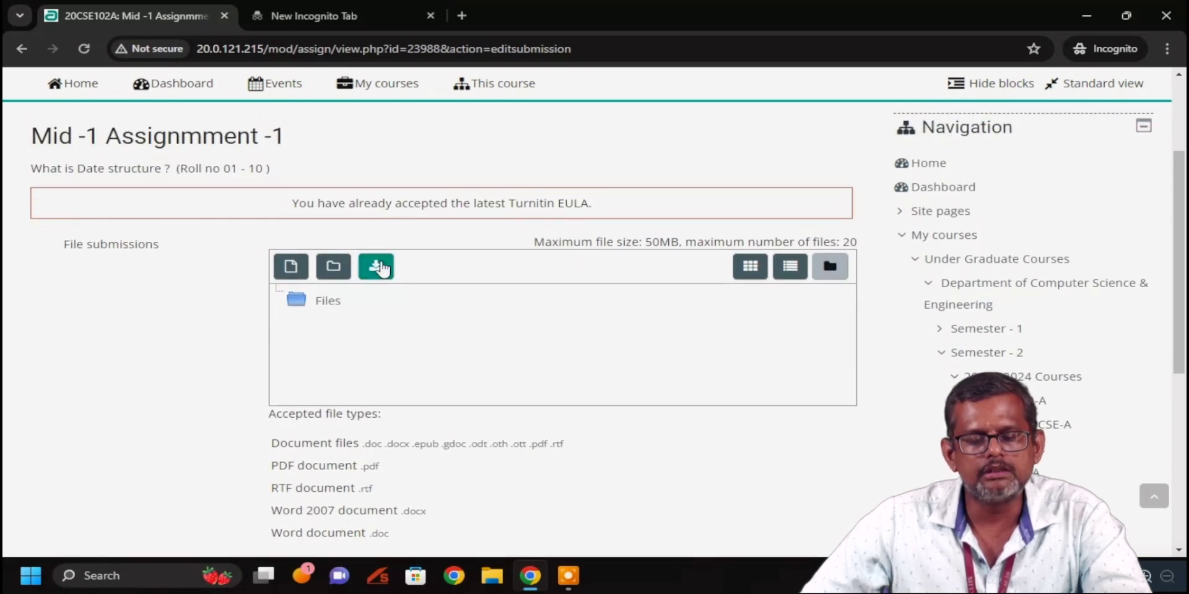
Download the submission files to the Desktop as All Files, replacing ass-1 DS.docx
{"action": "left_click", "coordinate": [379, 266]}
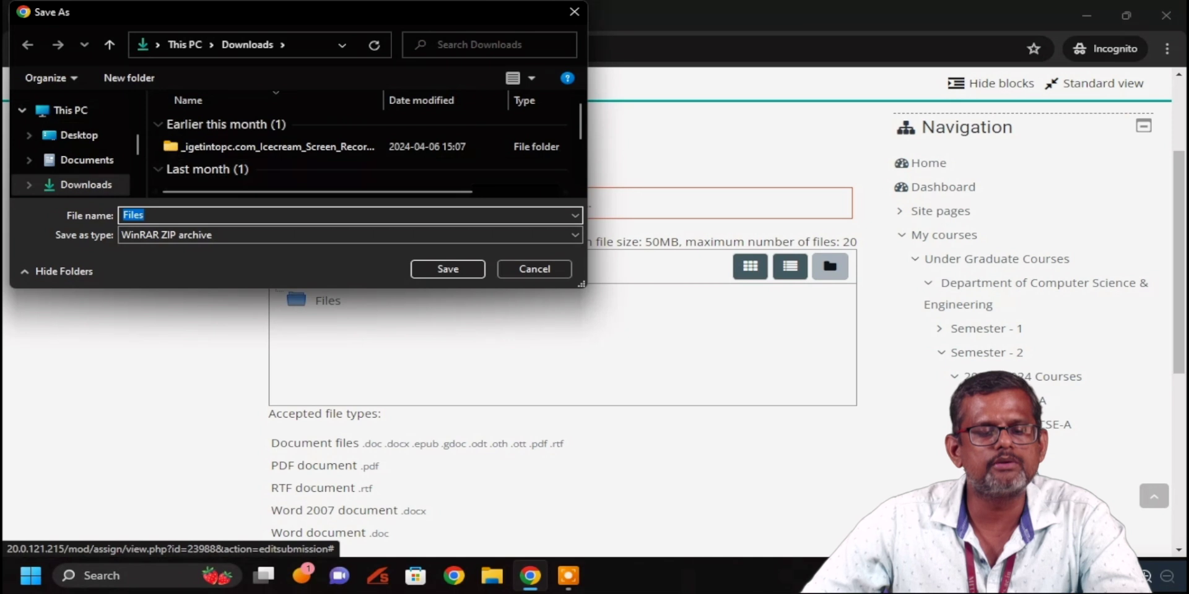
{"action": "left_click", "coordinate": [75, 136]}
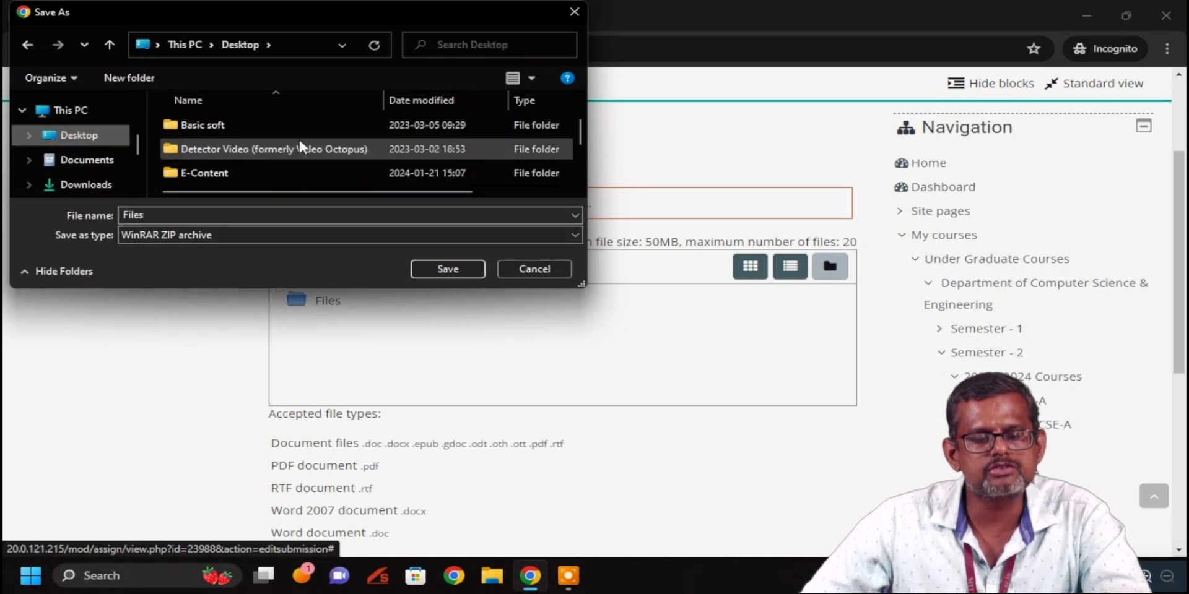
{"action": "scroll", "coordinate": [301, 146], "scroll_direction": "down", "scroll_amount": 2}
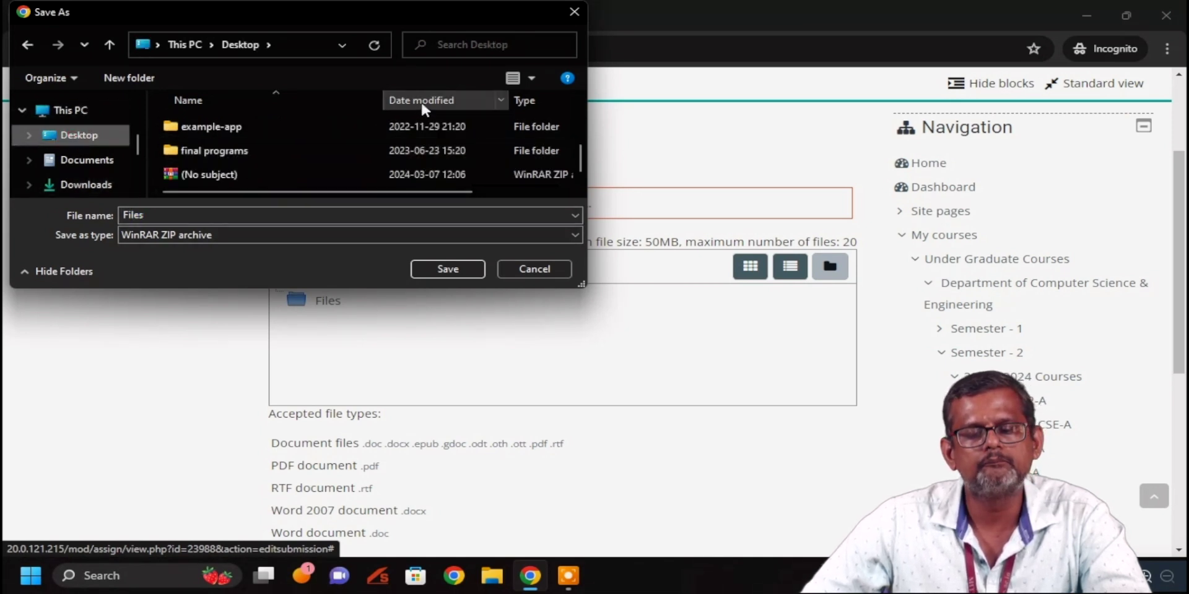
{"action": "left_click", "coordinate": [282, 235]}
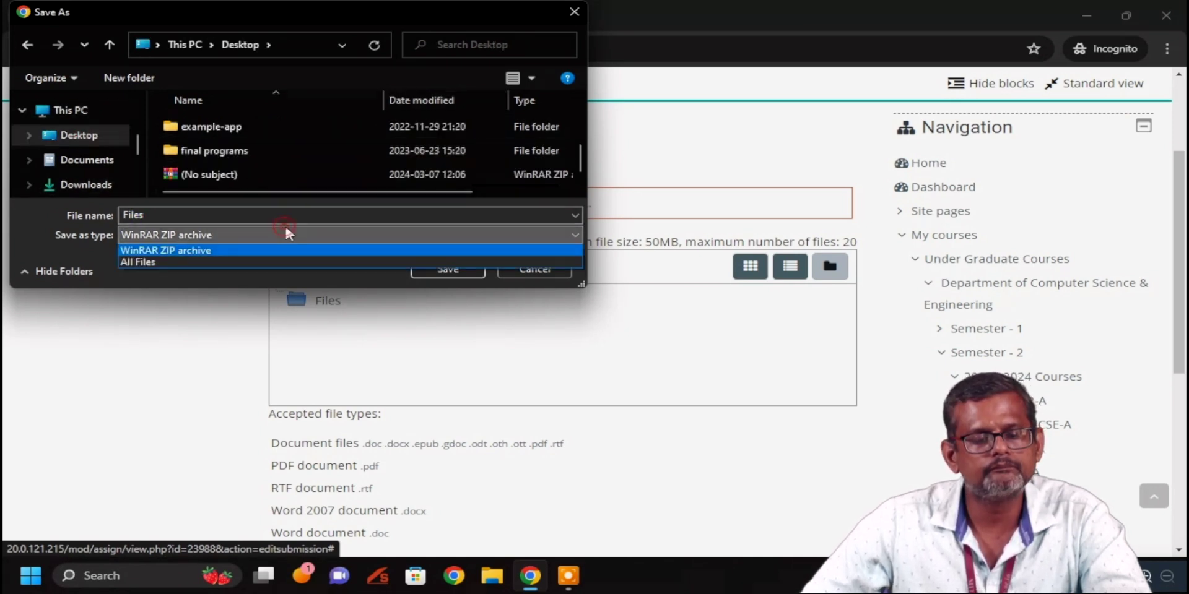
{"action": "left_click", "coordinate": [255, 255]}
{"action": "scroll", "coordinate": [321, 146], "scroll_direction": "down", "scroll_amount": 6}
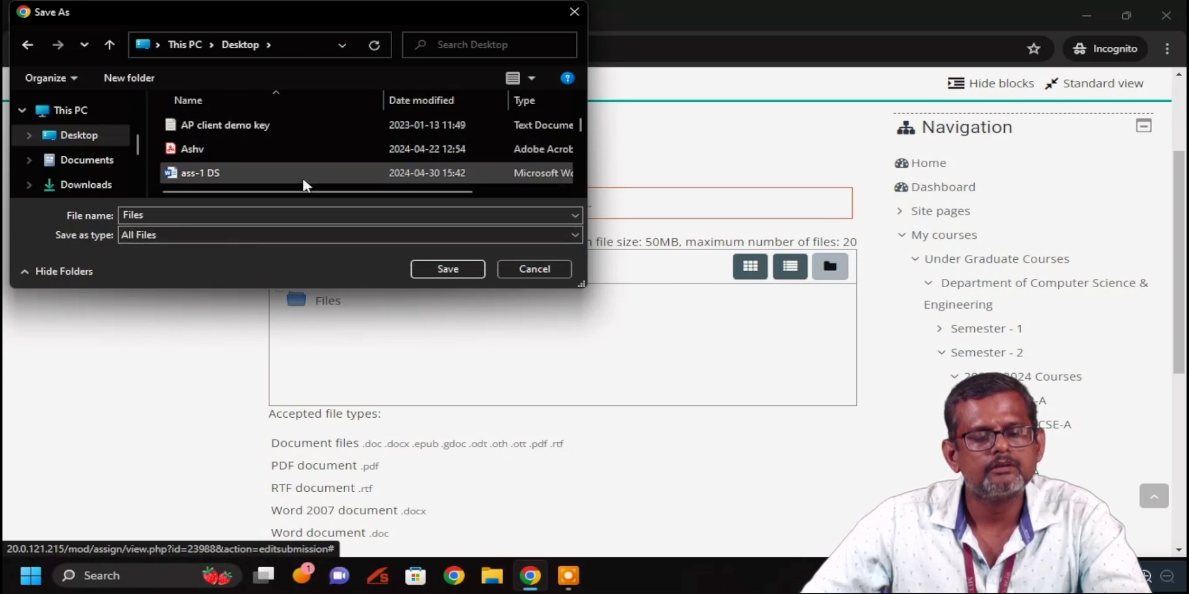
{"action": "left_click", "coordinate": [302, 174]}
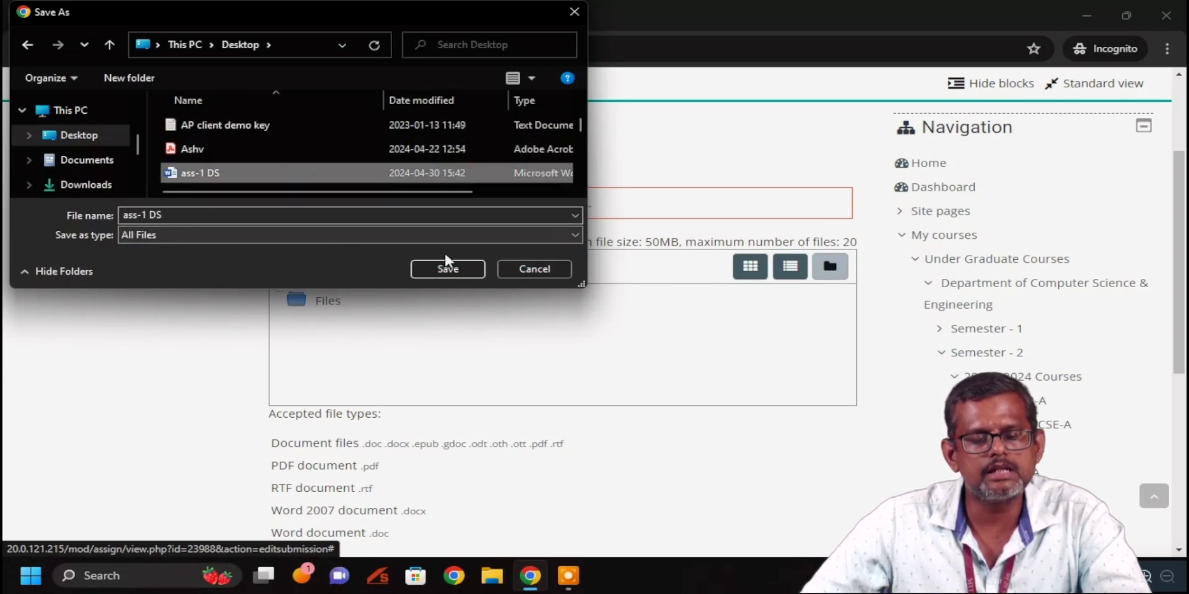
{"action": "left_click", "coordinate": [451, 268]}
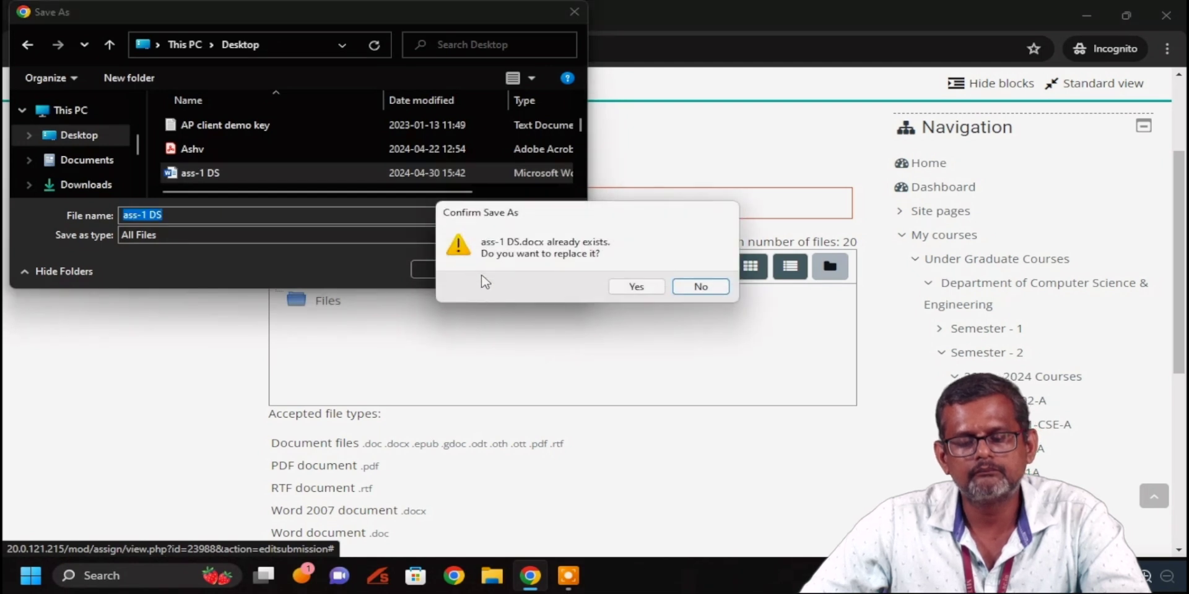
{"action": "left_click", "coordinate": [647, 290]}
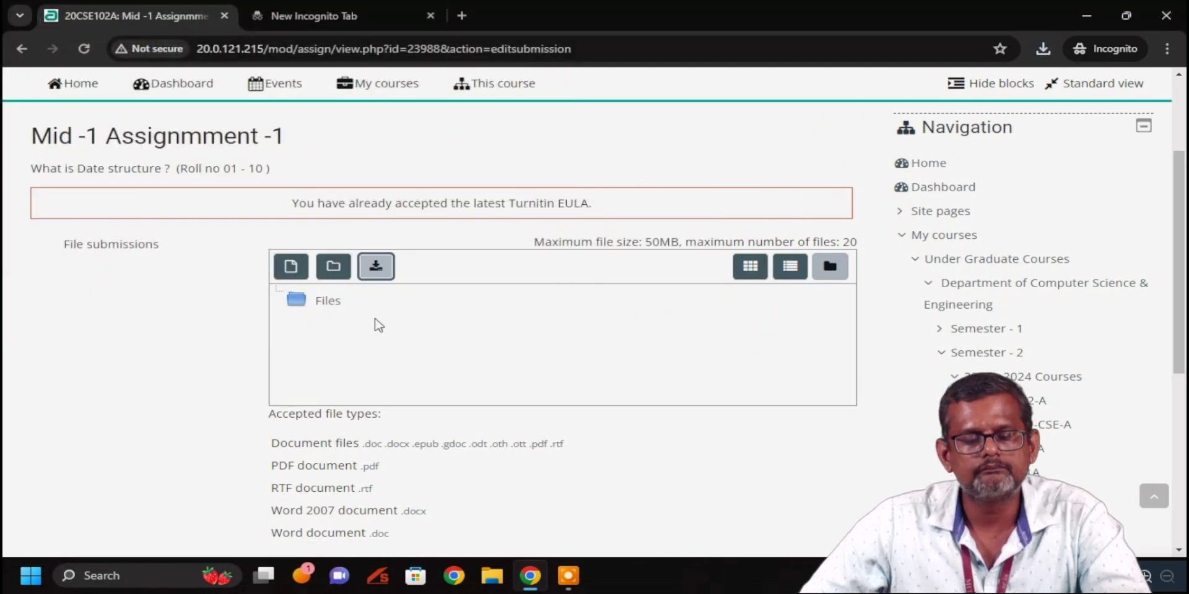
{"action": "left_click", "coordinate": [375, 321]}
Attach ass-1 DS.docx from the Desktop in the file picker, saved as 'assignment -1'
{"action": "left_click", "coordinate": [291, 272]}
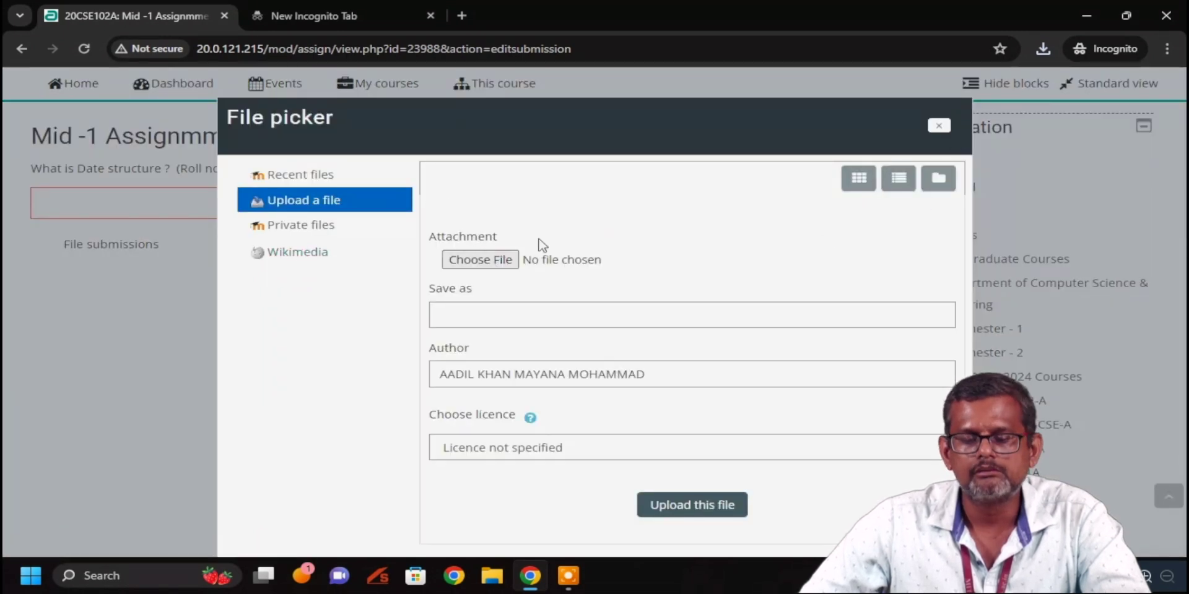
{"action": "left_click", "coordinate": [481, 262]}
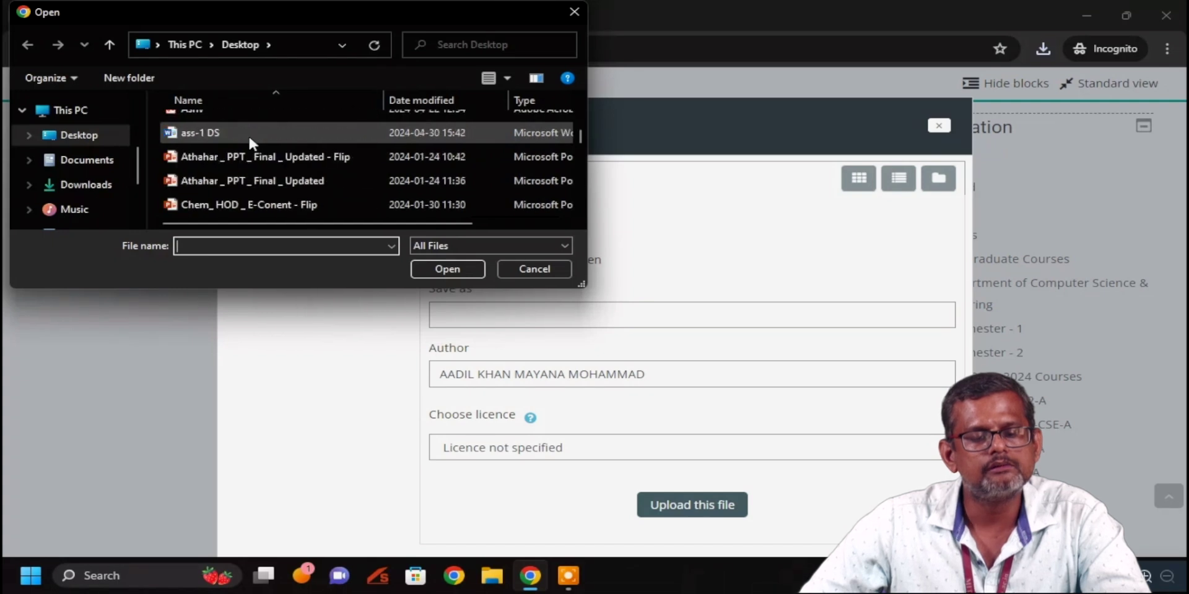
{"action": "left_click", "coordinate": [247, 135]}
{"action": "left_click", "coordinate": [440, 270]}
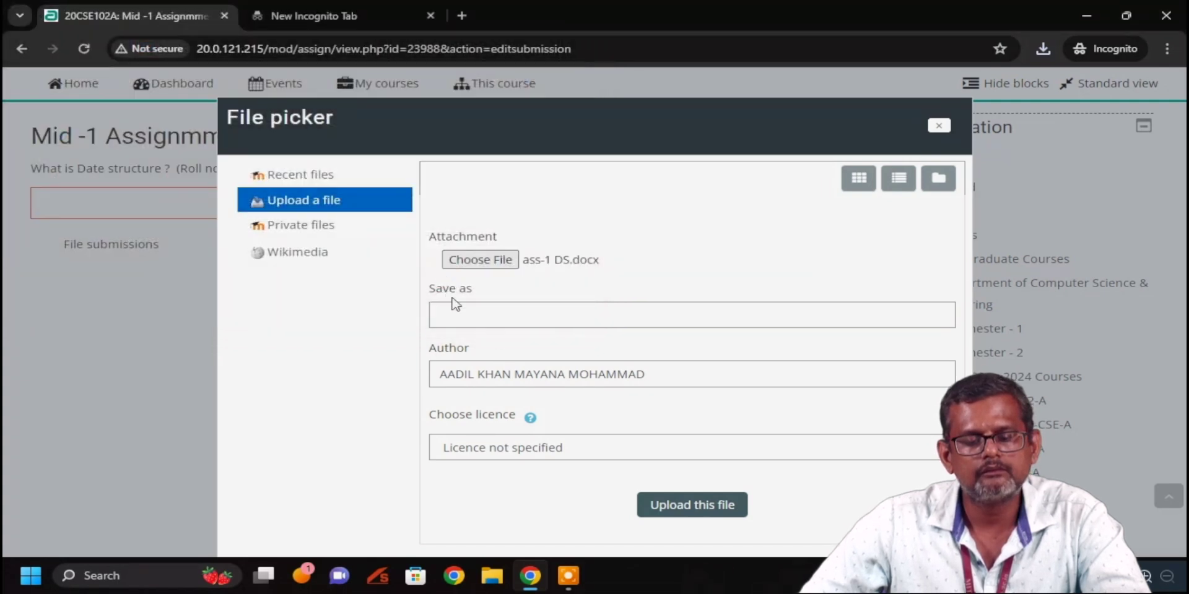
{"action": "left_click", "coordinate": [455, 315]}
{"action": "type", "text": "ass"}
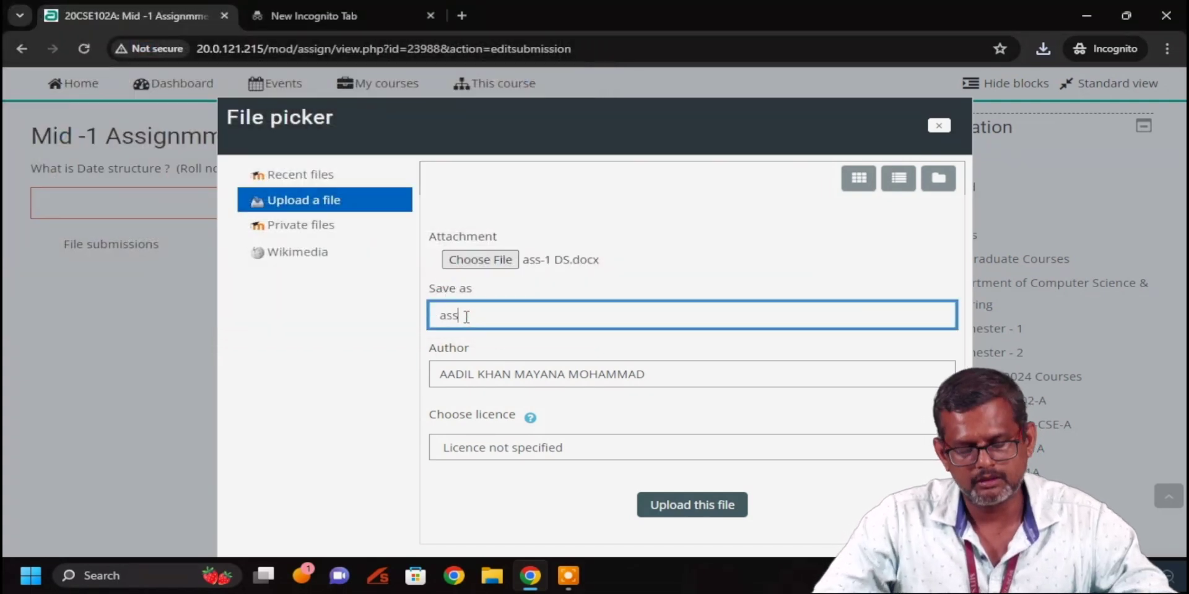
{"action": "type", "text": "ignment "}
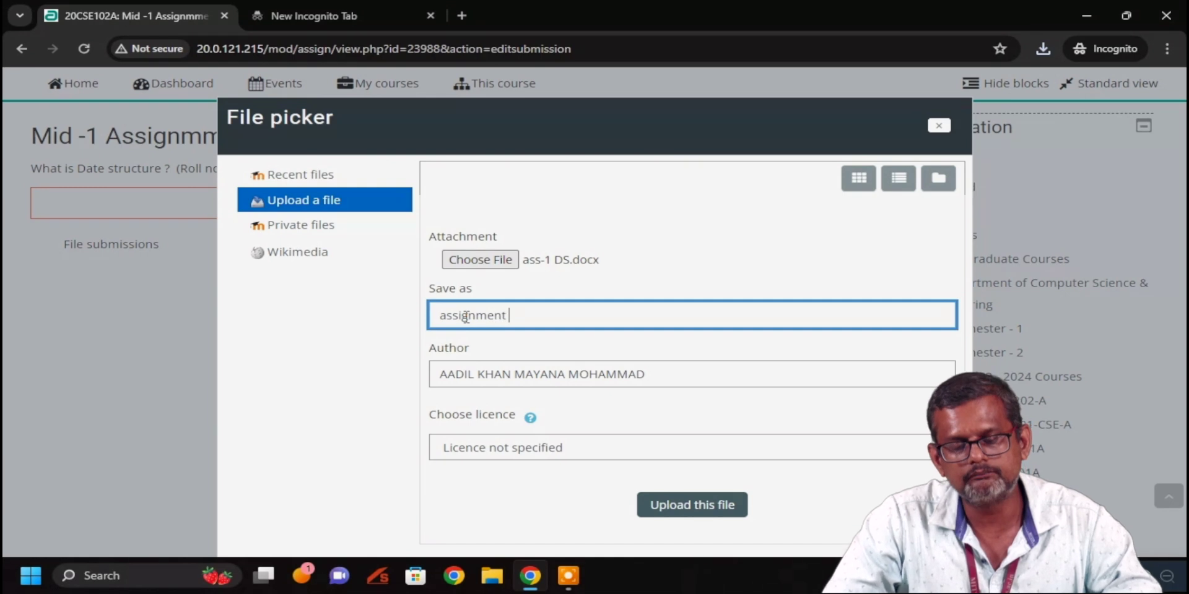
{"action": "type", "text": "-1"}
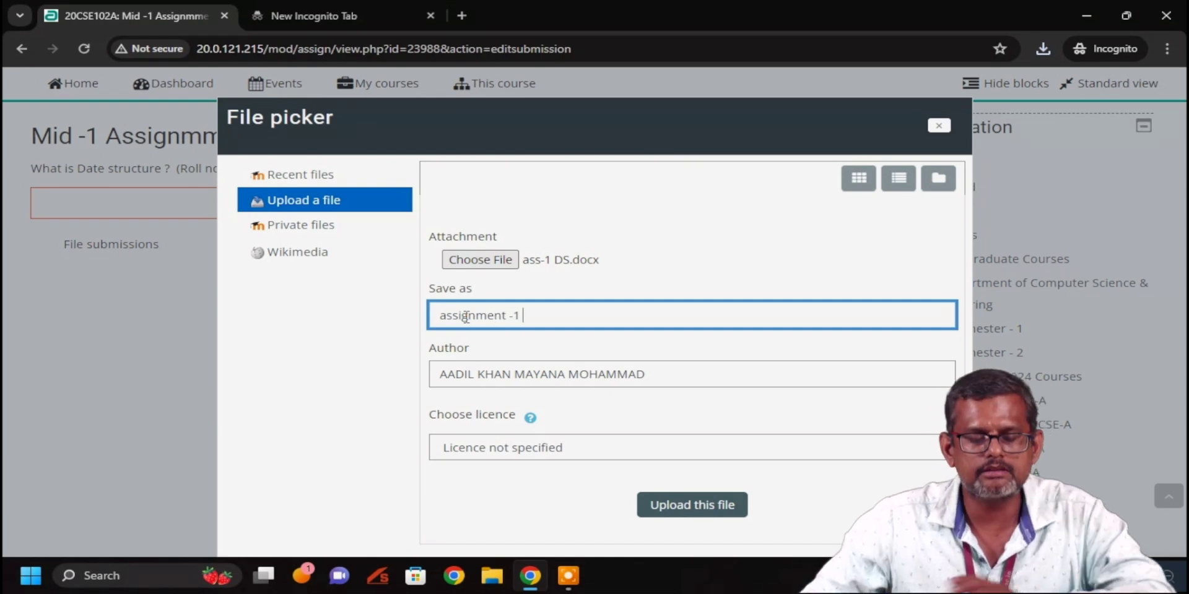
Upload assignment -1 .docx into the submission area and save the submission
{"action": "left_click", "coordinate": [724, 502]}
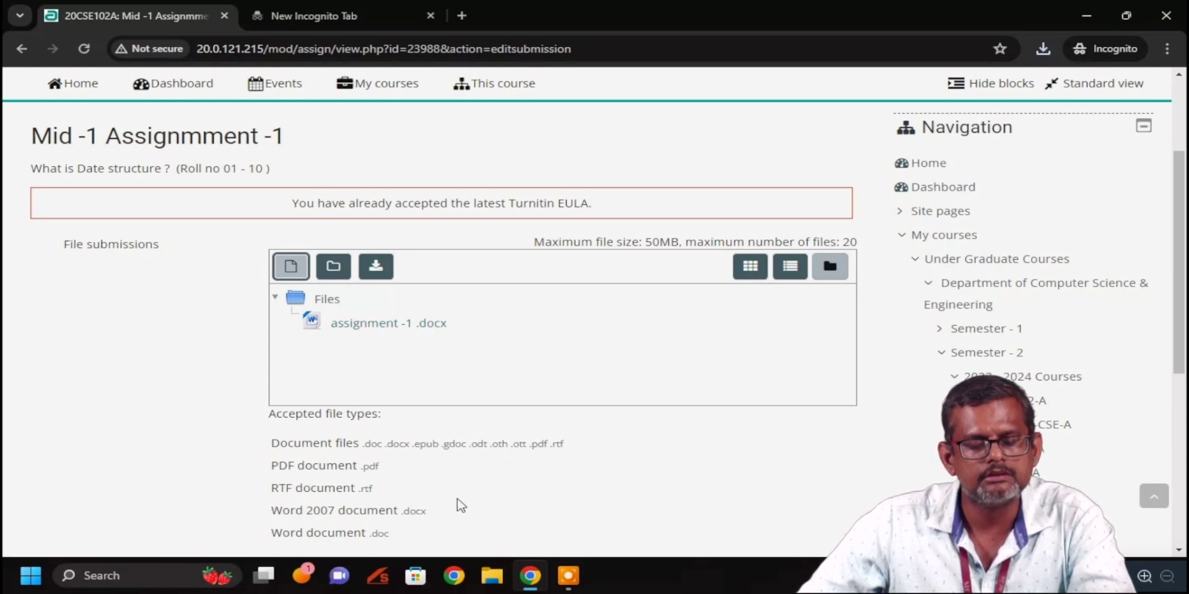
{"action": "scroll", "coordinate": [462, 506], "scroll_direction": "down", "scroll_amount": 1}
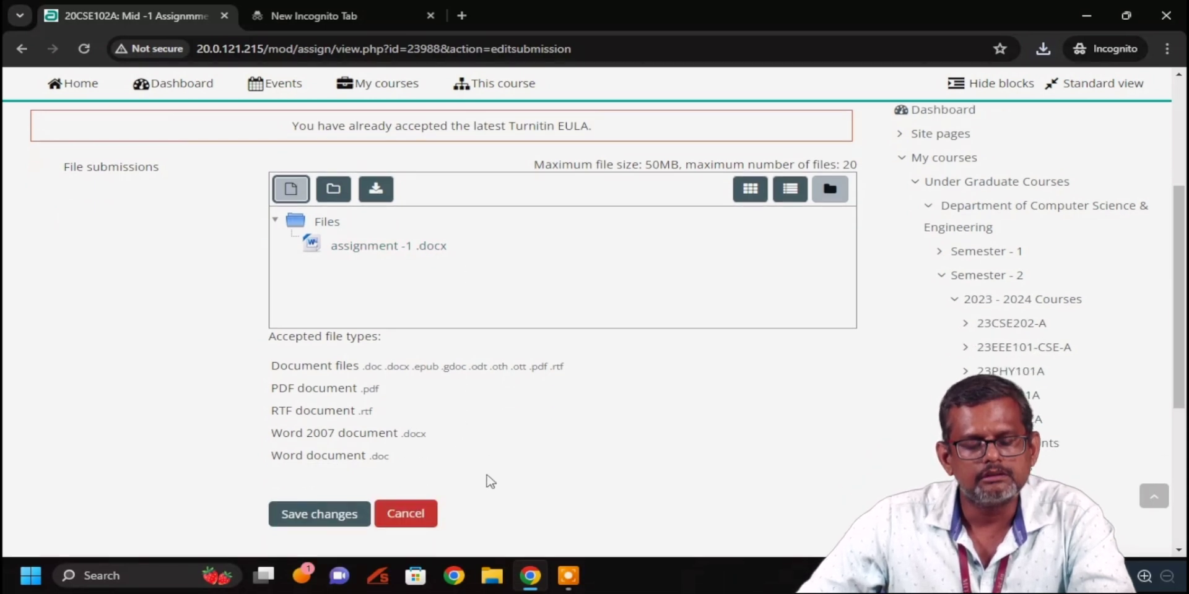
{"action": "left_click", "coordinate": [348, 517]}
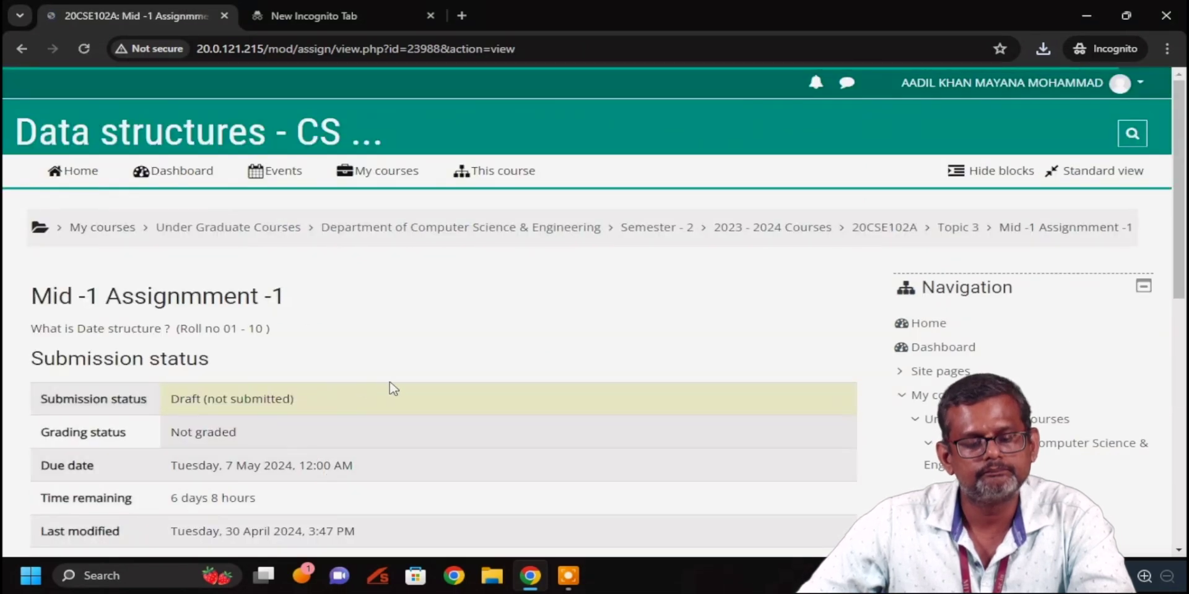
Submit the draft with assignment -1 .docx for grading and confirm the submission
{"action": "scroll", "coordinate": [504, 356], "scroll_direction": "down", "scroll_amount": 3}
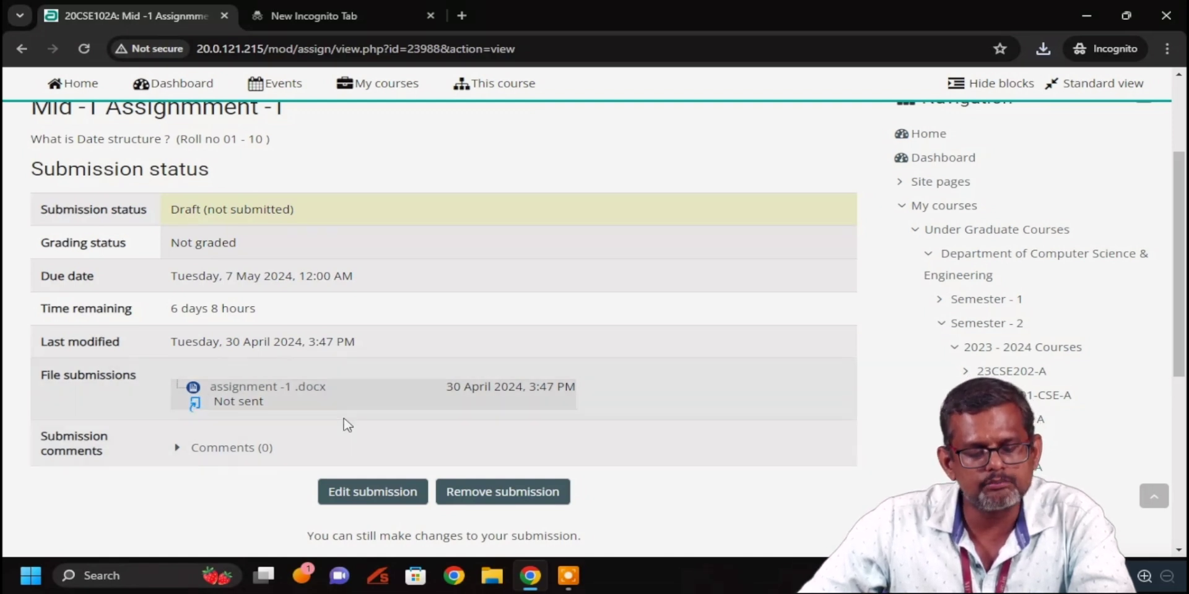
{"action": "scroll", "coordinate": [344, 418], "scroll_direction": "down", "scroll_amount": 1}
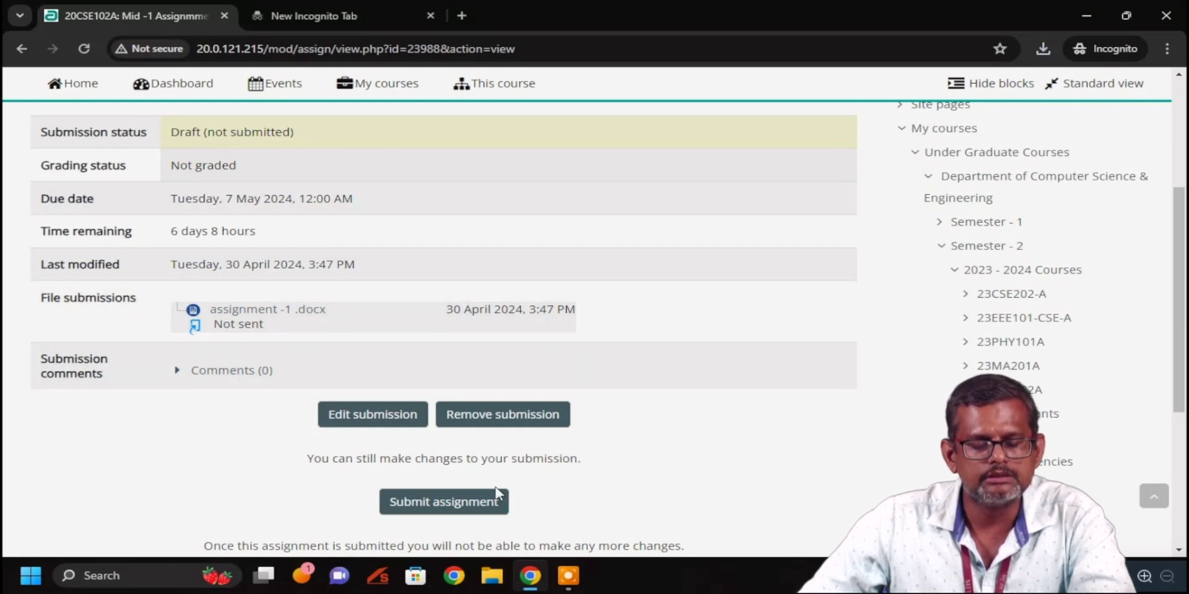
{"action": "left_click", "coordinate": [447, 506]}
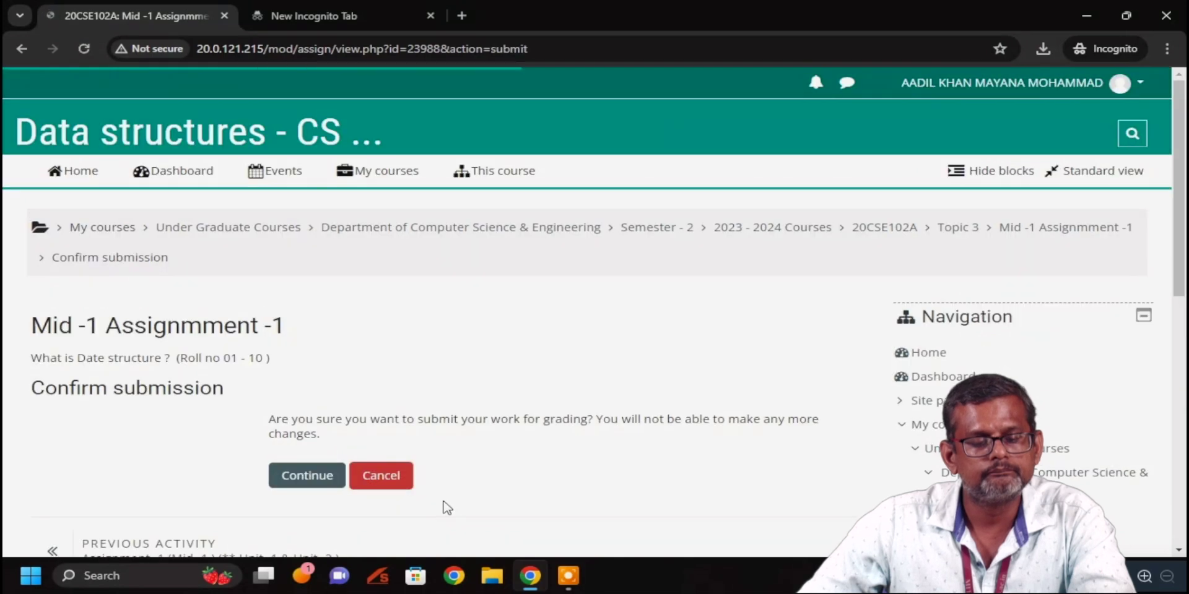
{"action": "scroll", "coordinate": [409, 333], "scroll_direction": "down", "scroll_amount": 1}
{"action": "scroll", "coordinate": [408, 332], "scroll_direction": "down", "scroll_amount": 3}
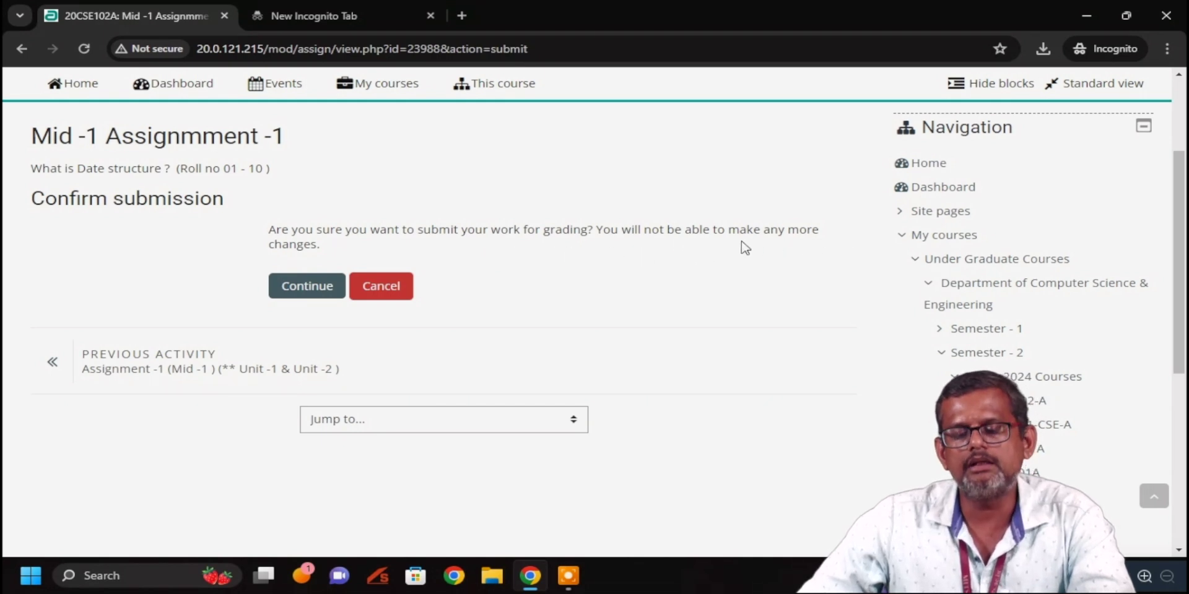
{"action": "left_click", "coordinate": [308, 287]}
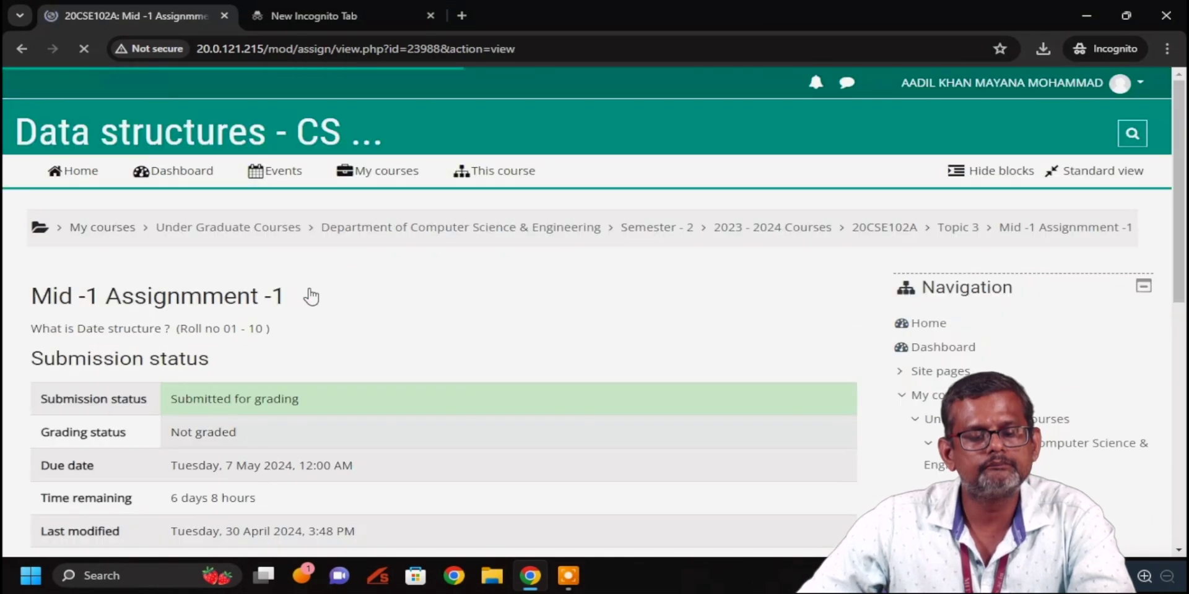
Highlight the 'Submitted for grading' status in the submission status table
{"action": "scroll", "coordinate": [324, 300], "scroll_direction": "down", "scroll_amount": 3}
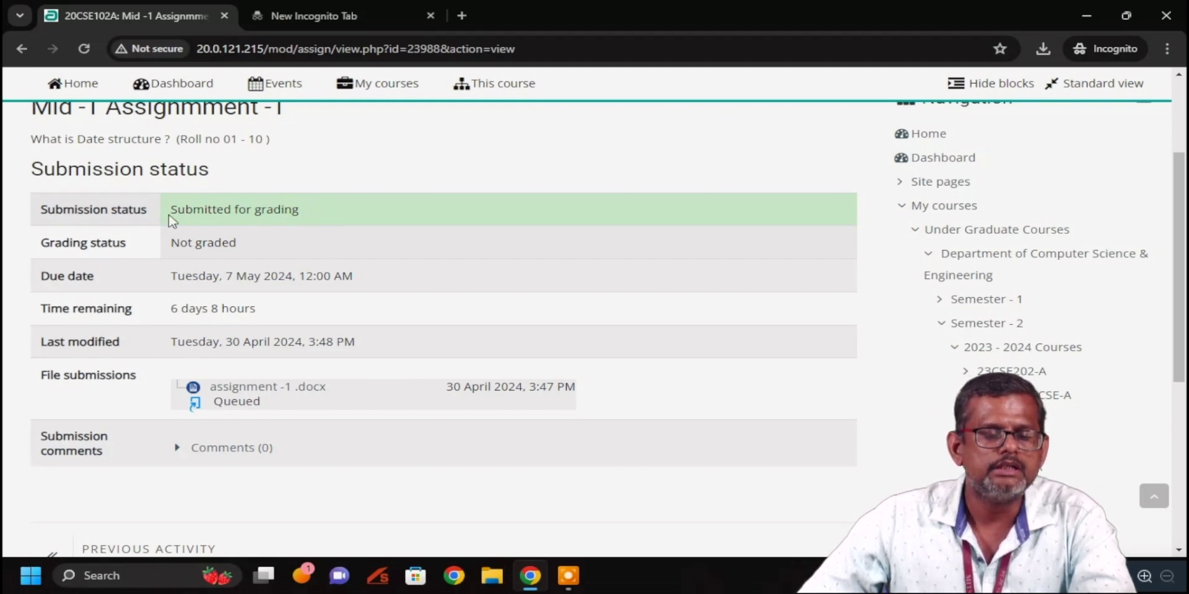
{"action": "left_click_drag", "start_coordinate": [176, 211], "coordinate": [311, 215]}
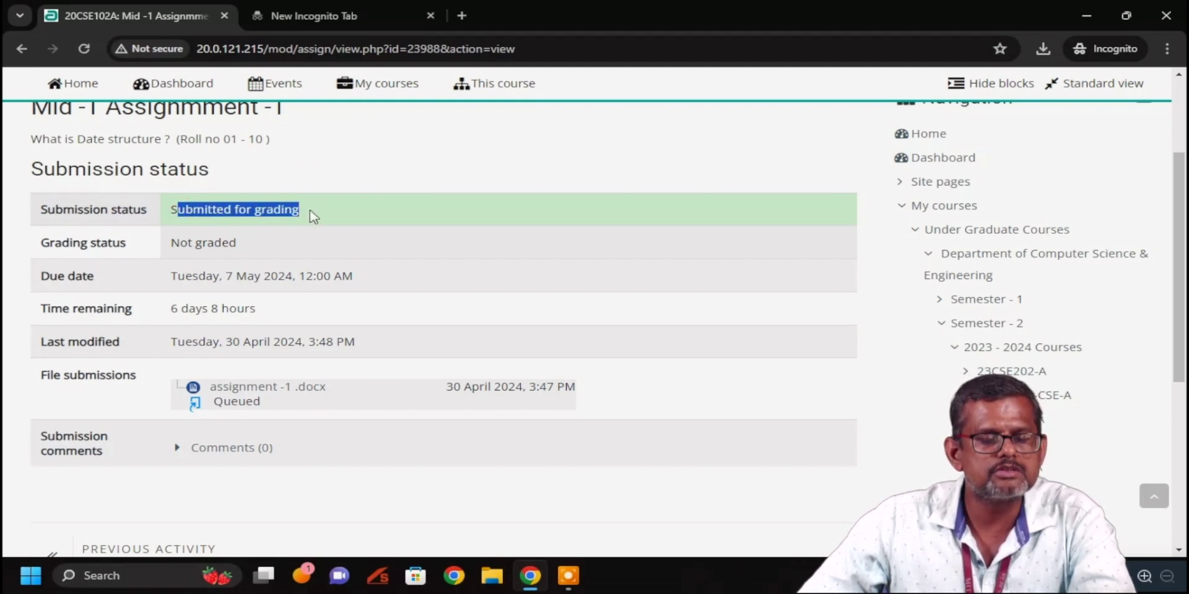
{"action": "left_click", "coordinate": [335, 173]}
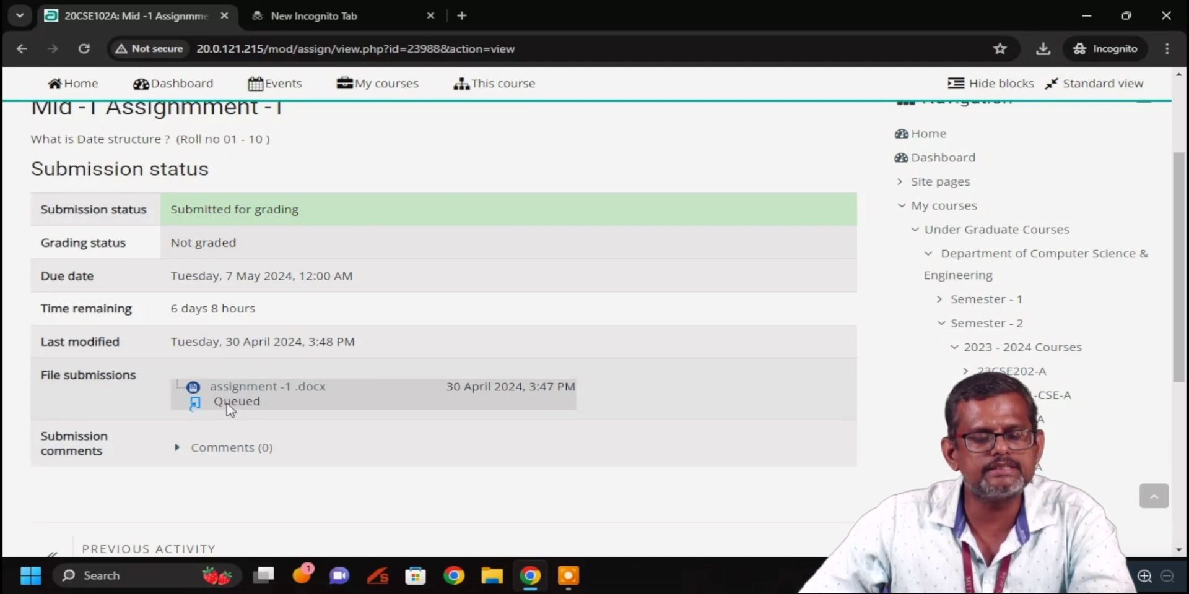
Check that assignment -1 .docx is Queued, last modified 30 April 2024, 3:48 PM
{"action": "scroll", "coordinate": [375, 366], "scroll_direction": "down", "scroll_amount": 3}
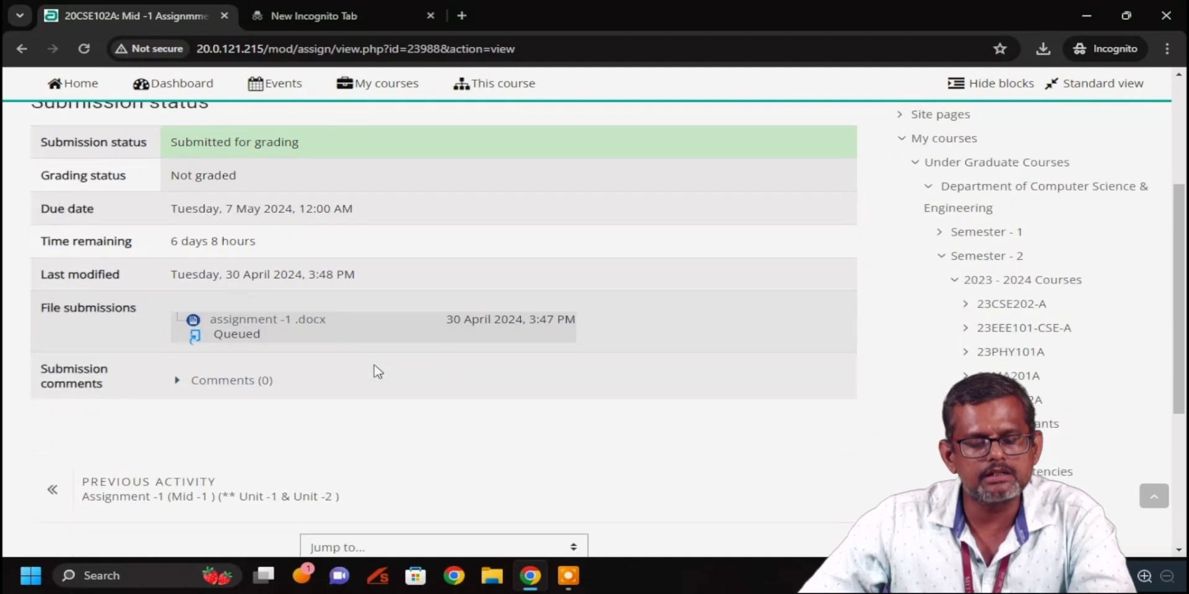
{"action": "scroll", "coordinate": [376, 353], "scroll_direction": "down", "scroll_amount": 3}
{"action": "scroll", "coordinate": [377, 352], "scroll_direction": "up", "scroll_amount": 8}
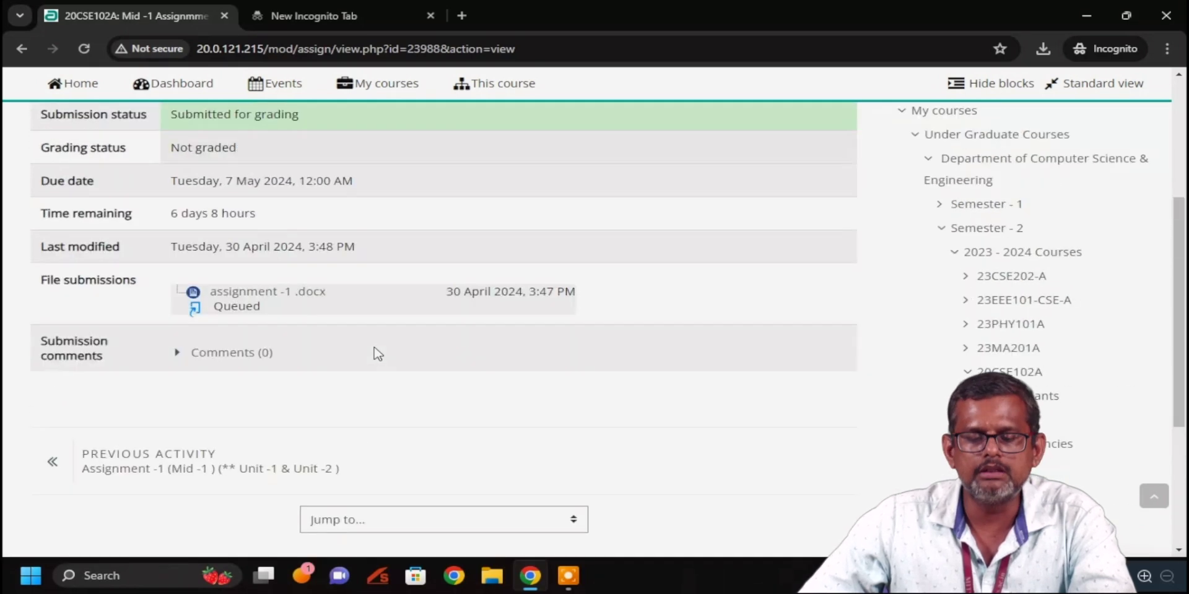
{"action": "scroll", "coordinate": [374, 348], "scroll_direction": "down", "scroll_amount": 3}
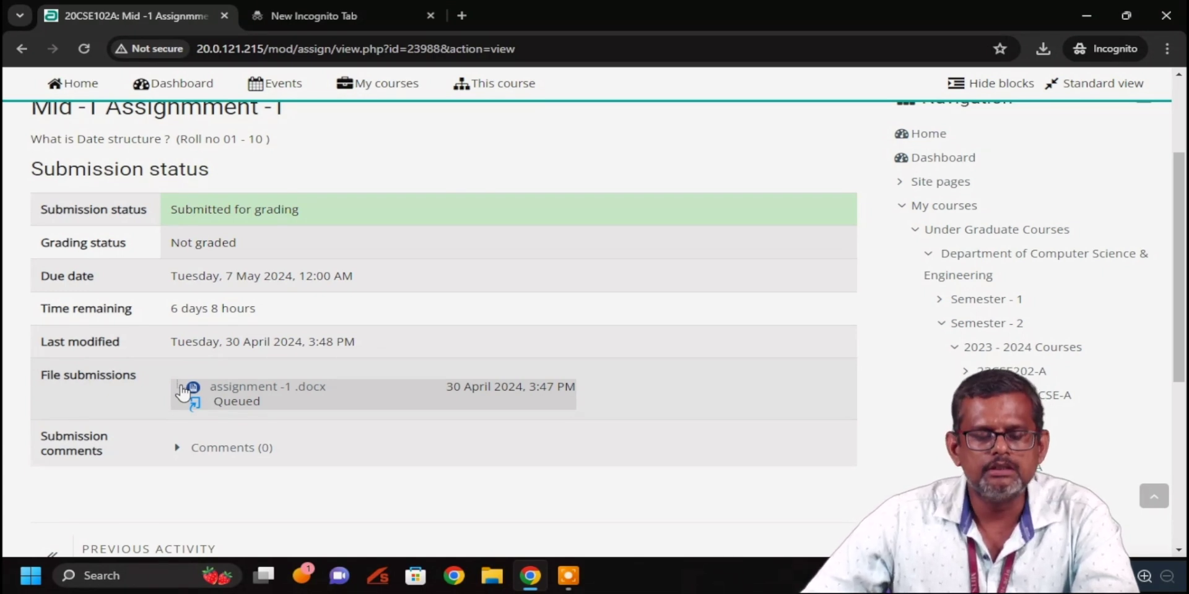
{"action": "scroll", "coordinate": [288, 351], "scroll_direction": "down", "scroll_amount": 3}
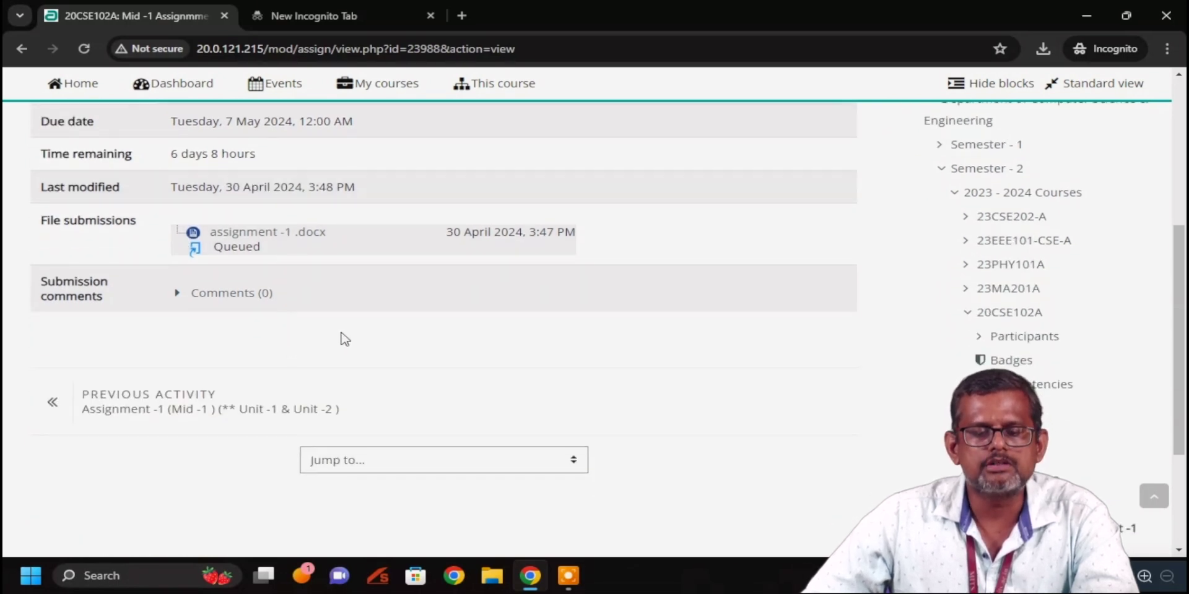
{"action": "scroll", "coordinate": [345, 339], "scroll_direction": "up", "scroll_amount": 5}
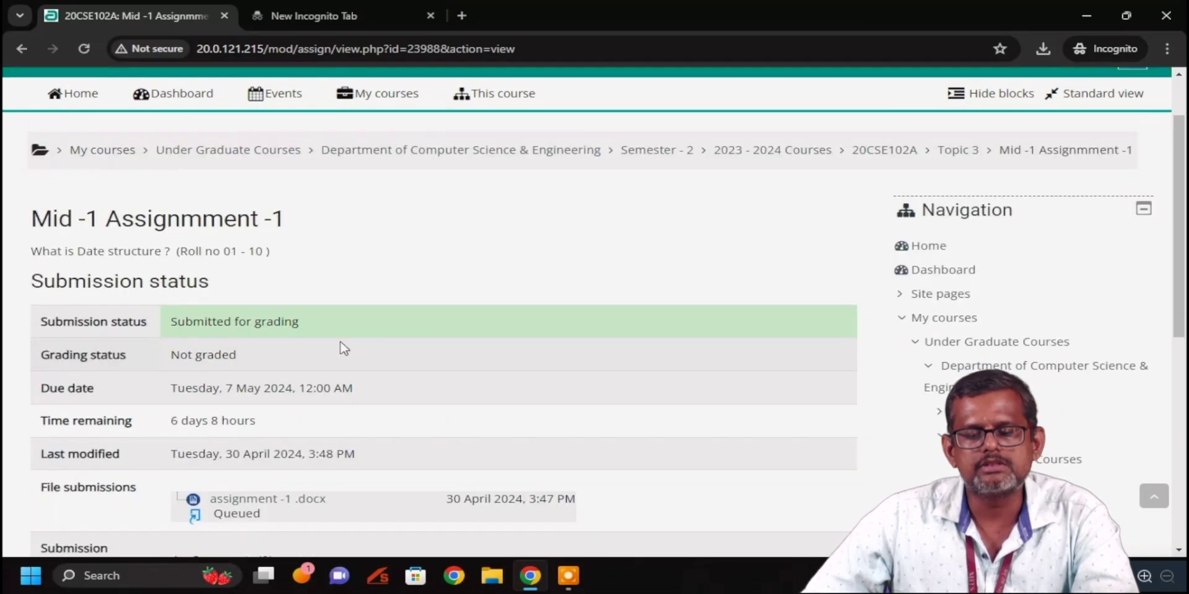